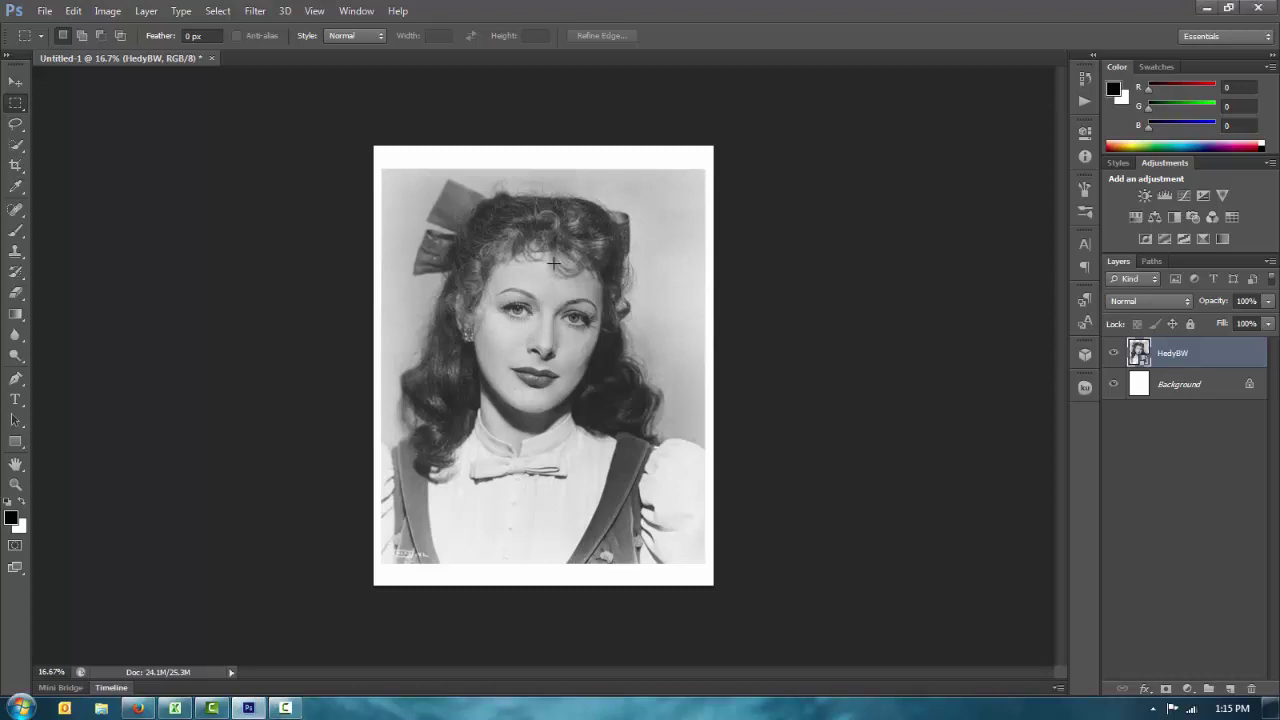
Step: Draw a Pen path down the shaded side of the face, from the temple hairline past the jaw to the collar
left_click(12, 379)
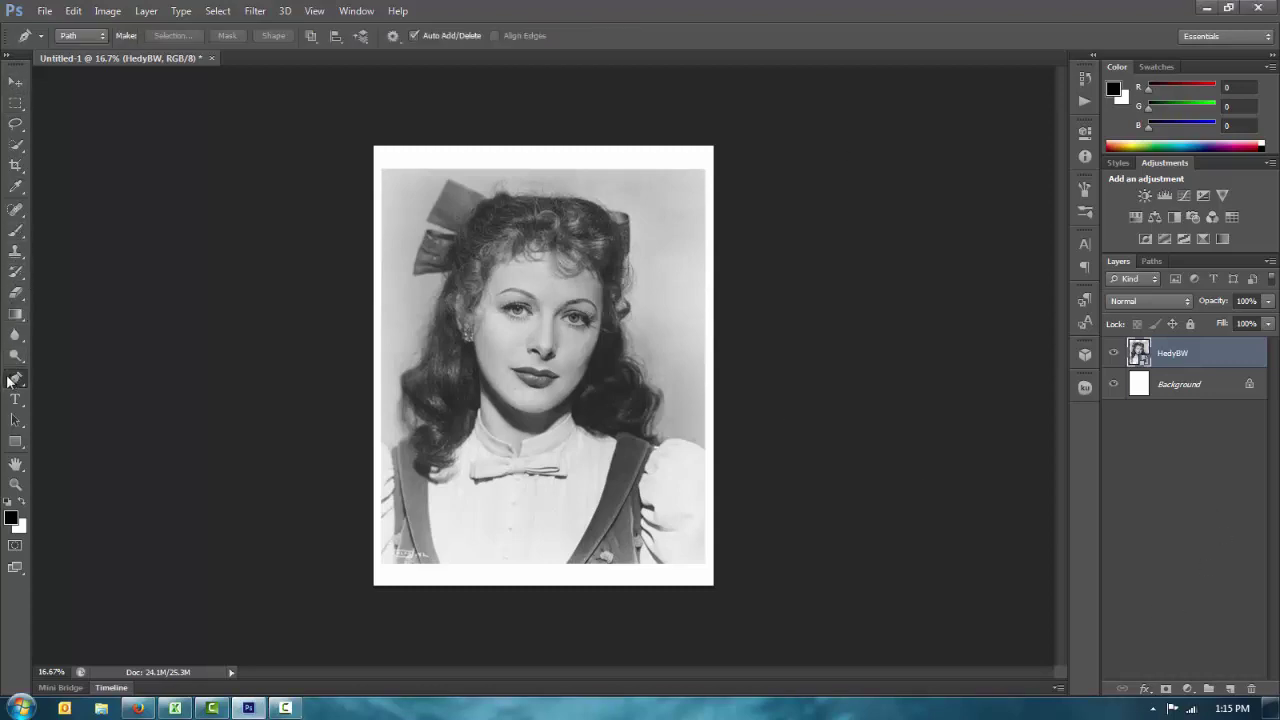
key("ctrl+plus")
key("ctrl+plus")
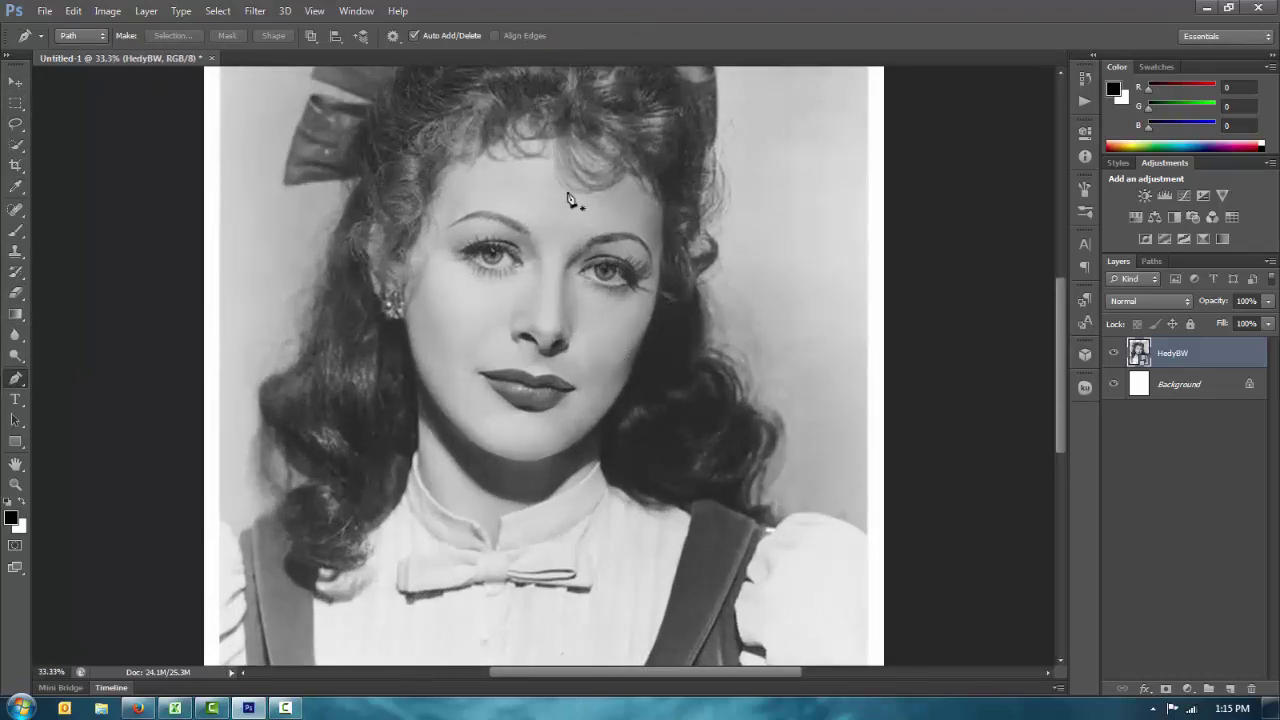
mouse_move(590, 307)
left_mouse_down()
mouse_move(606, 400)
mouse_move(600, 307)
left_mouse_up()
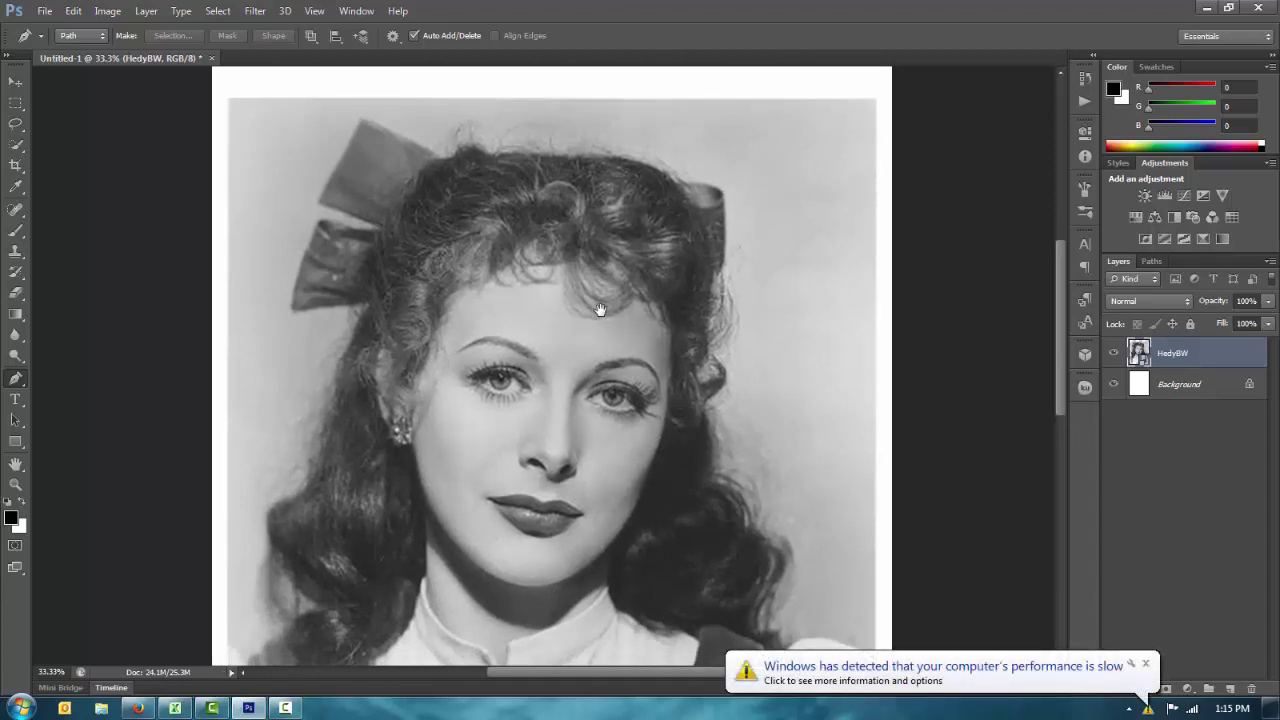
key("ctrl+plus")
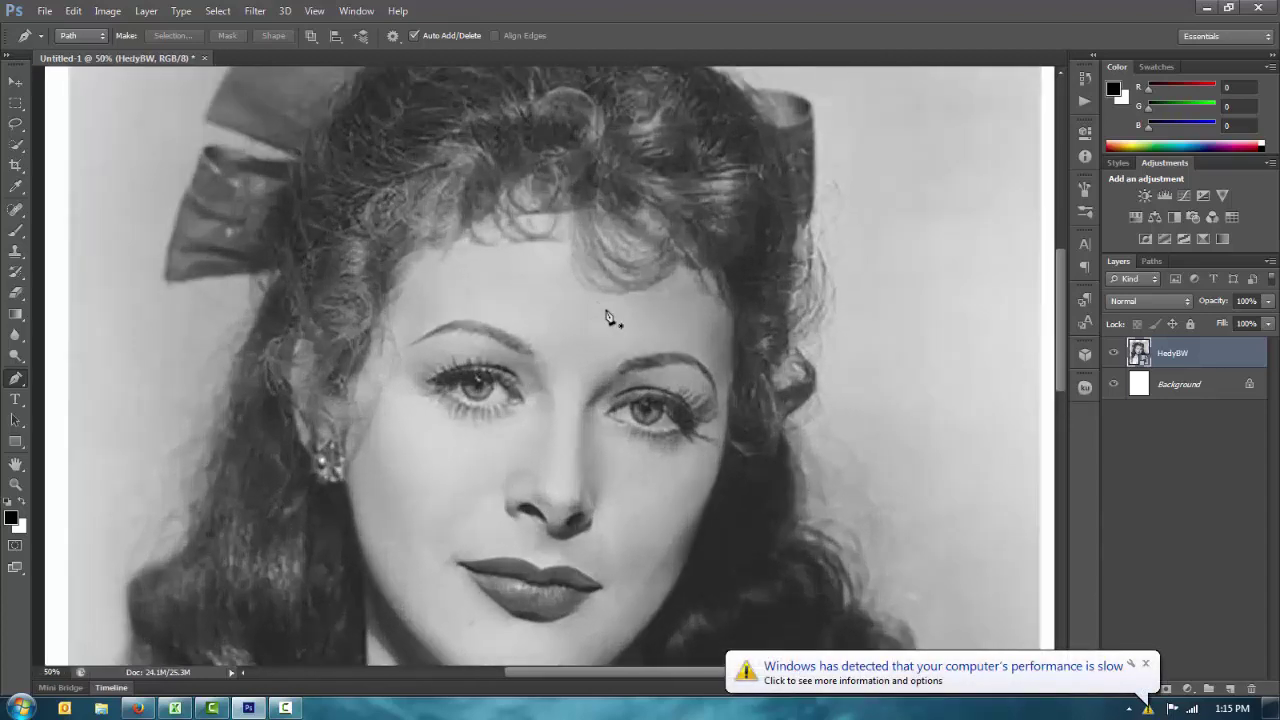
left_click_drag(375, 243, 358, 185)
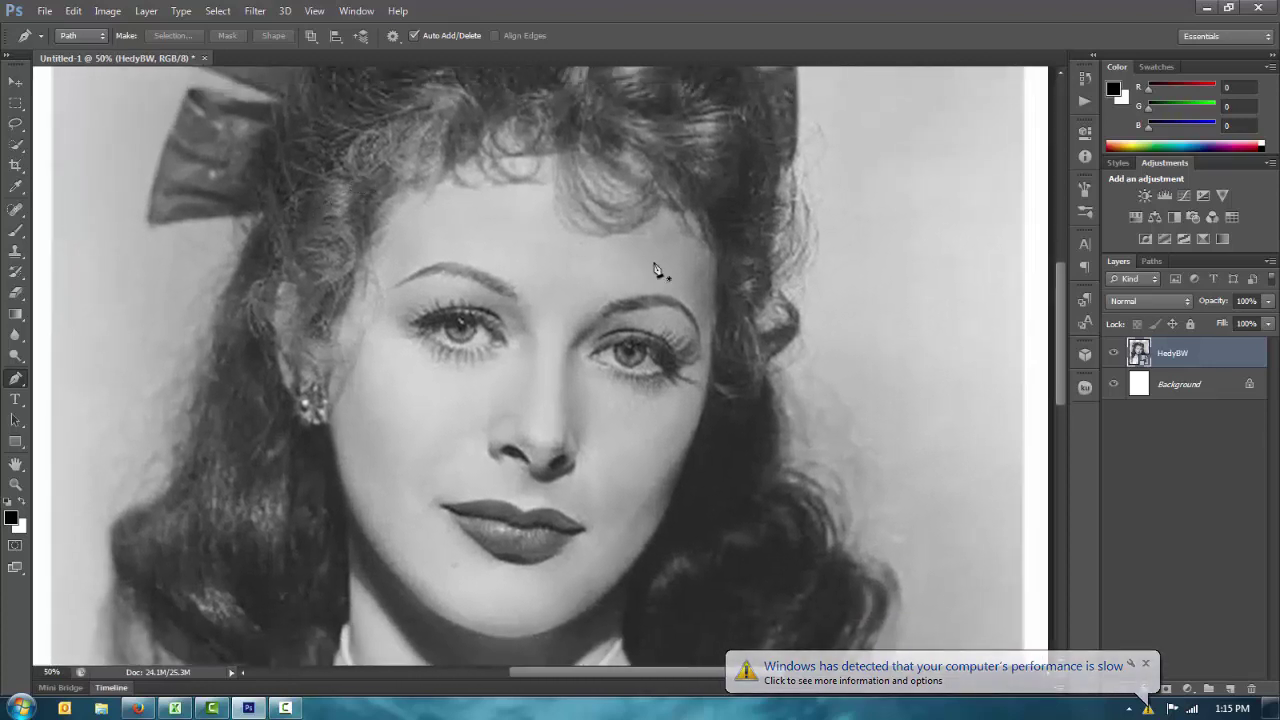
left_click(716, 245)
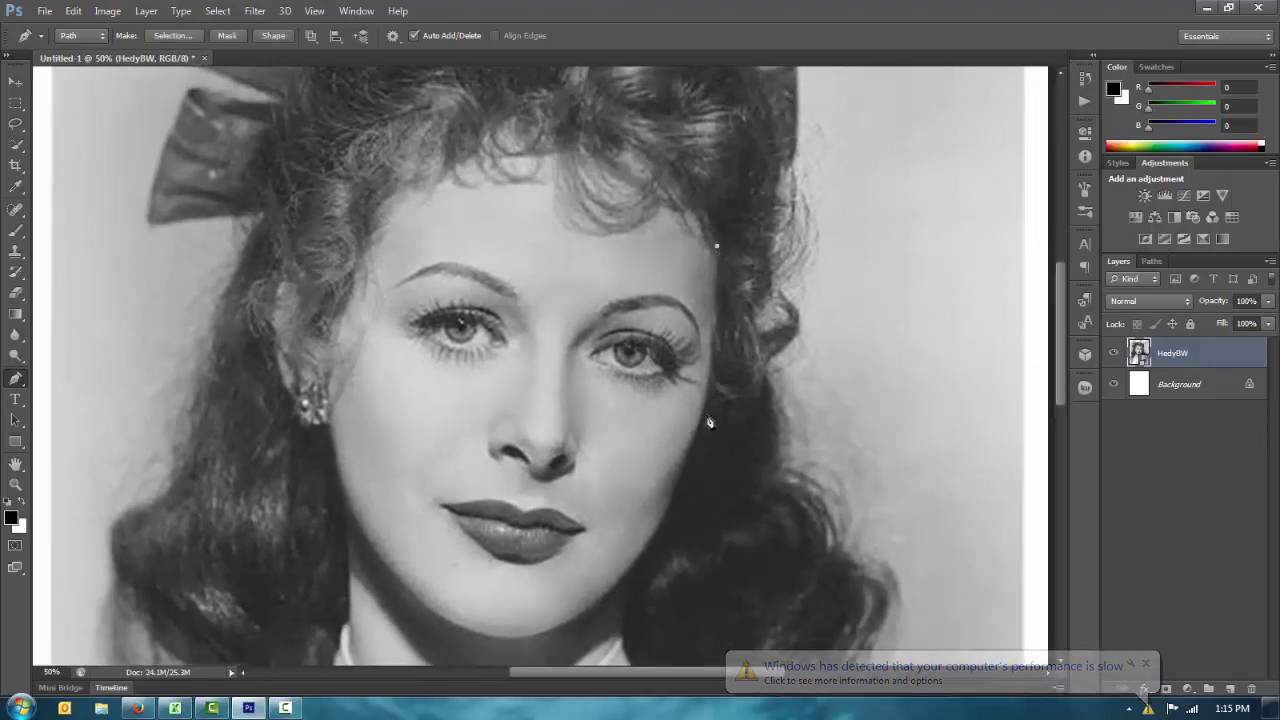
left_click(713, 368)
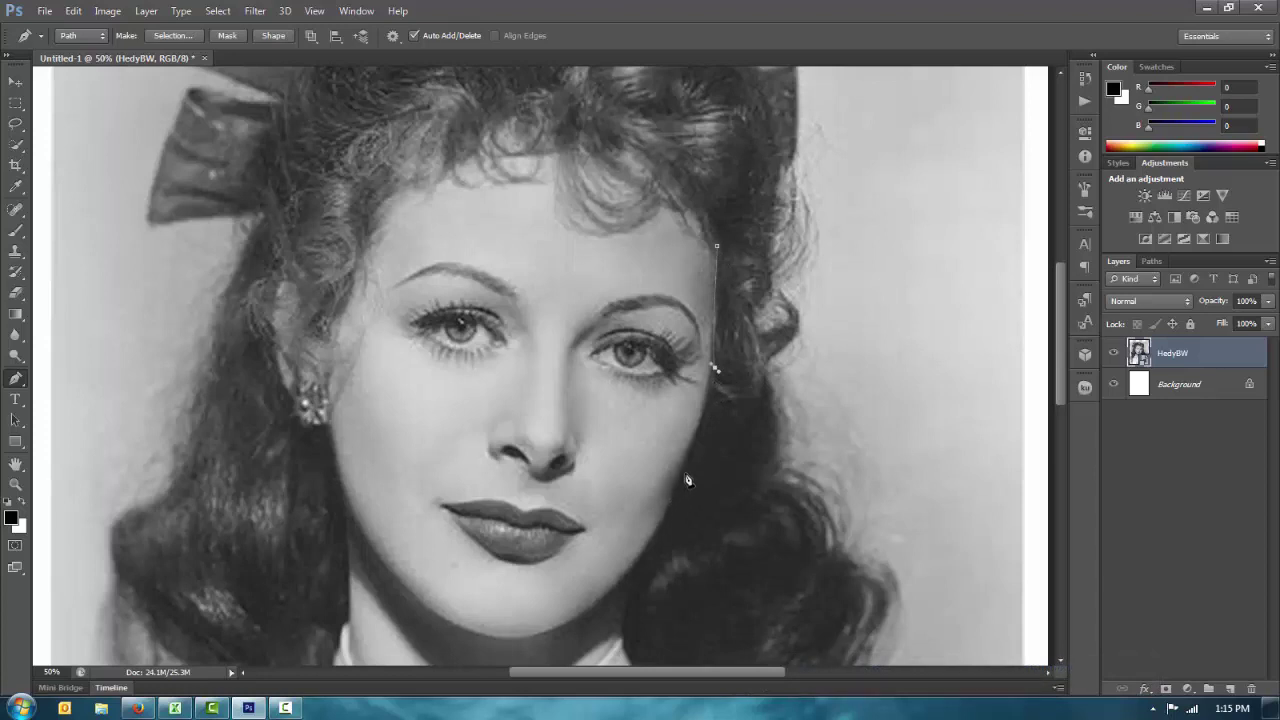
left_click_drag(684, 474, 664, 507)
left_click_drag(624, 634, 621, 664)
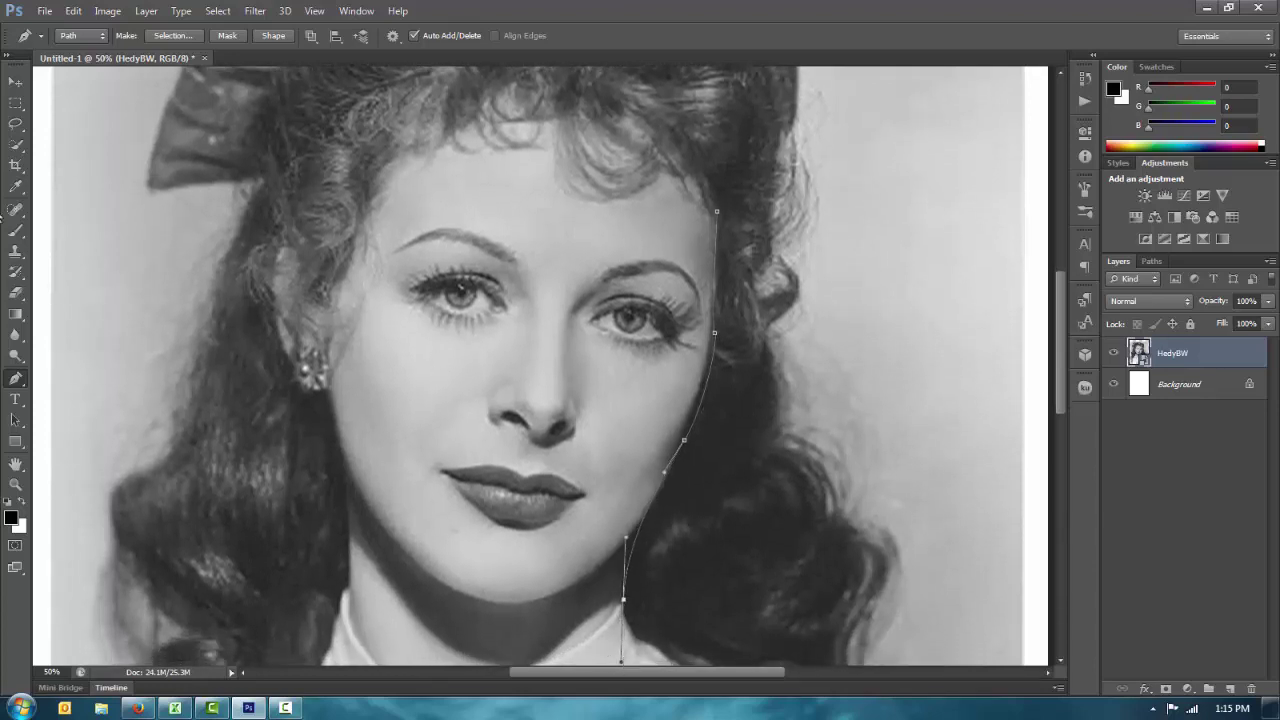
Step: Bring the collar into view, show the document's paths, and deselect the work path to end the face outline
left_click(15, 464)
left_click_drag(329, 543, 411, 208)
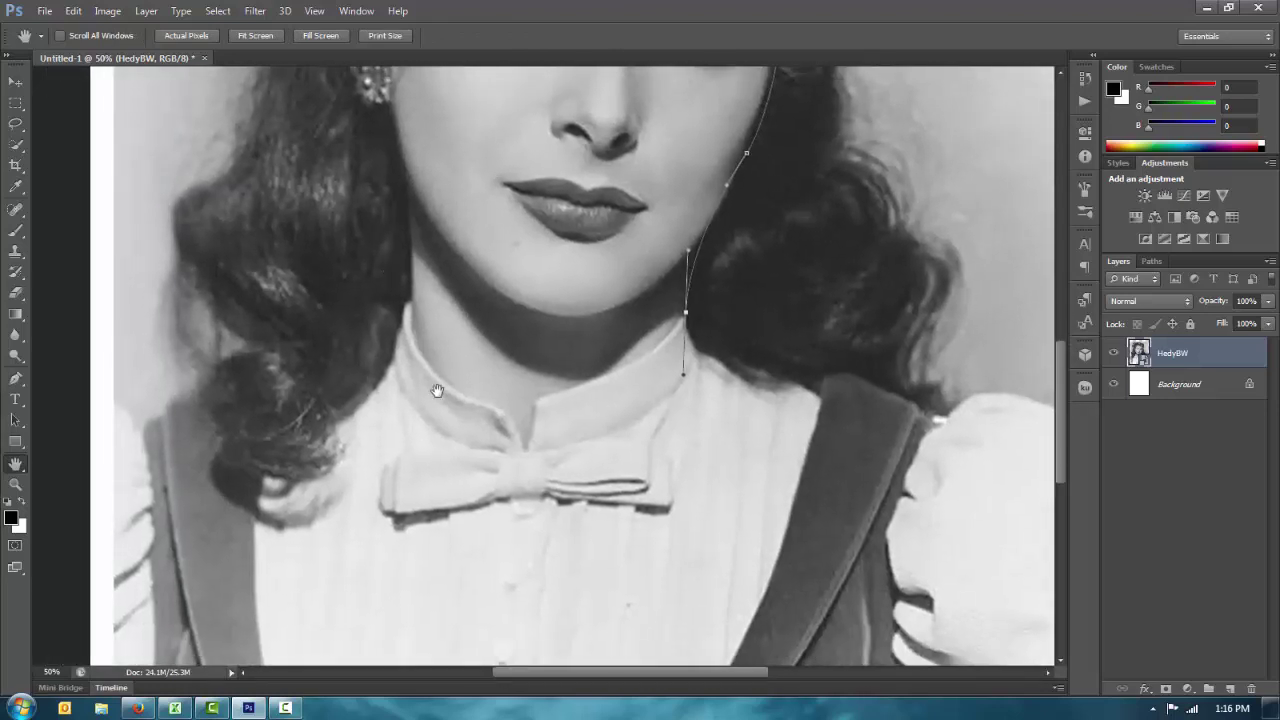
left_click(1262, 493)
left_click(1153, 262)
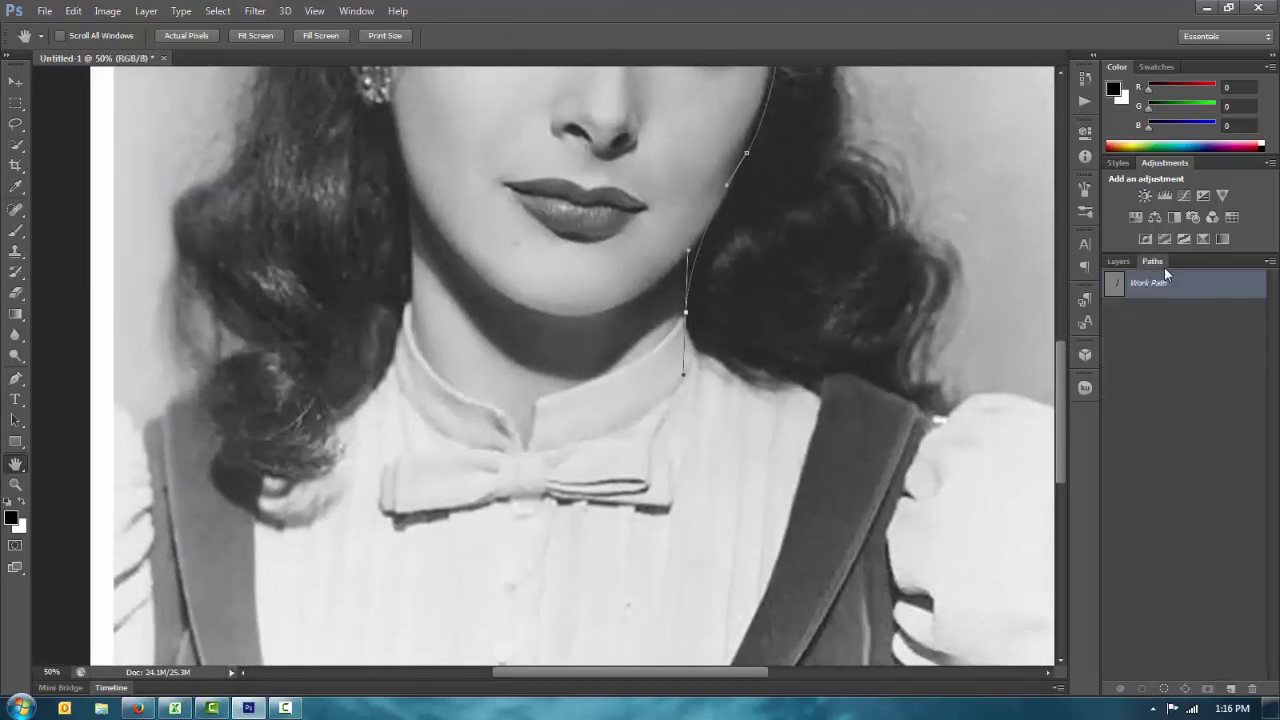
left_click(1146, 432)
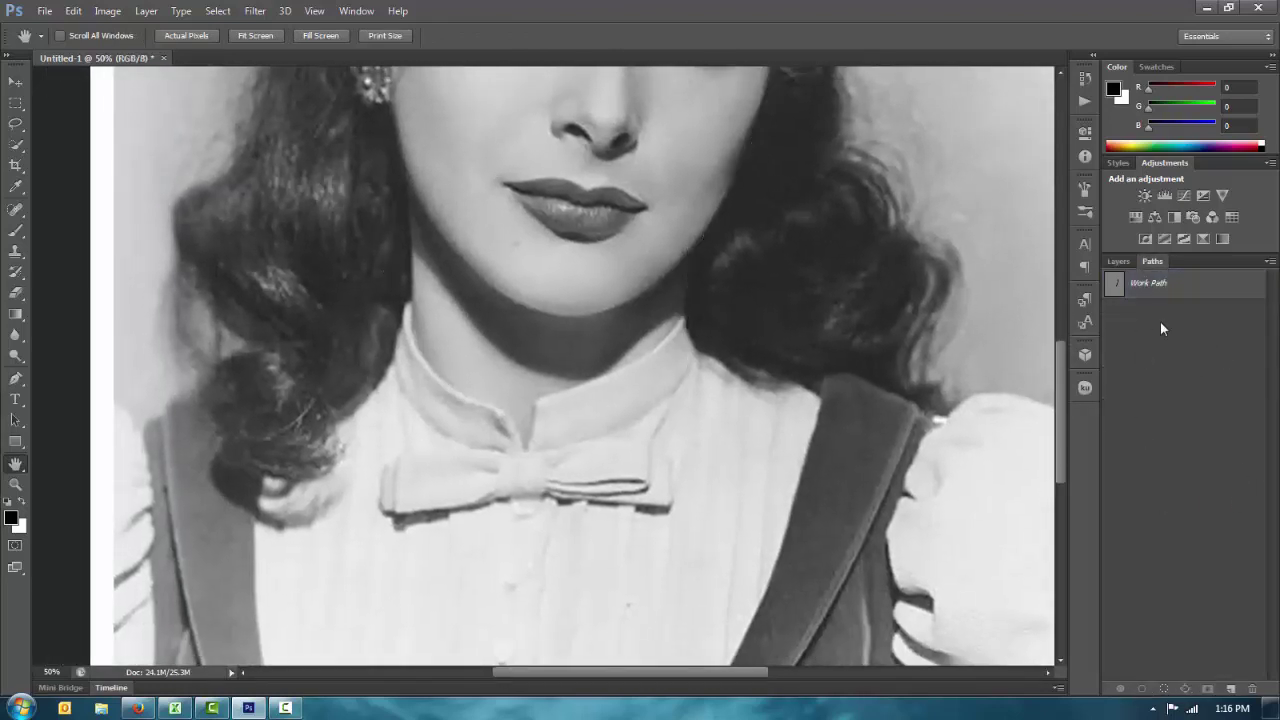
Step: Reselect the work path and draw a separate curved Pen segment along the collar's upper edge to its front opening
left_click(17, 377)
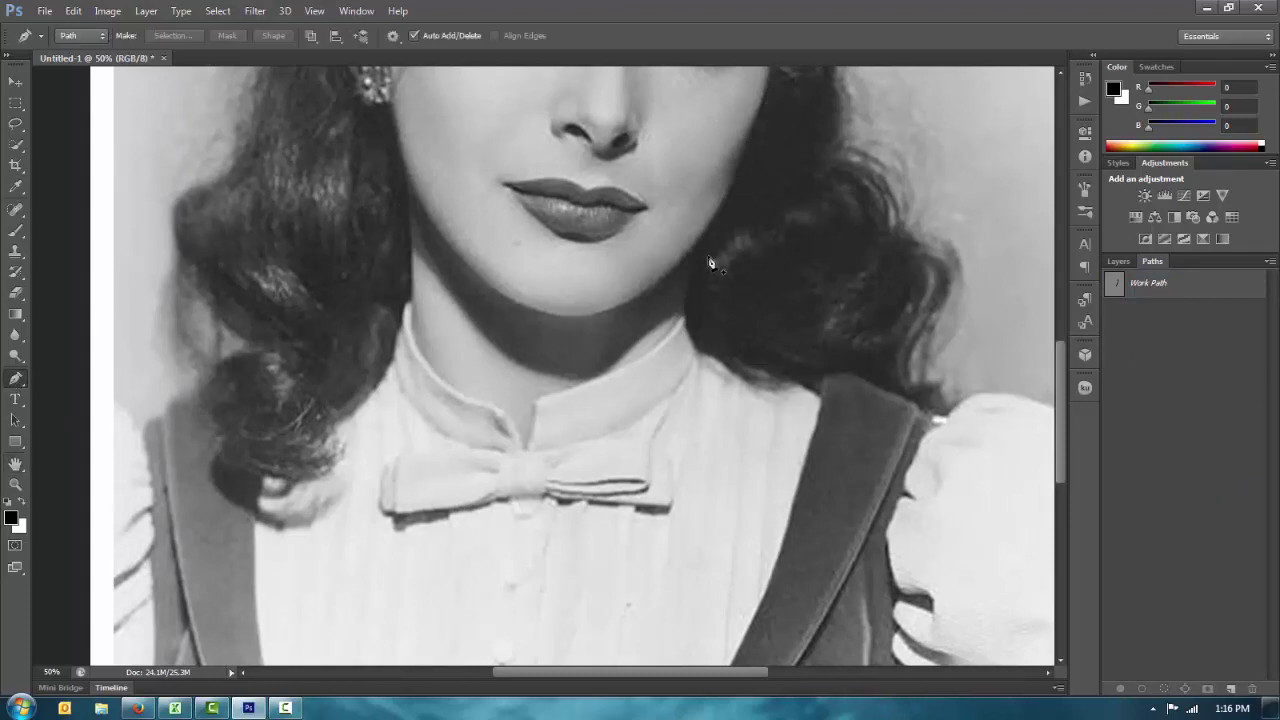
left_click(1160, 287)
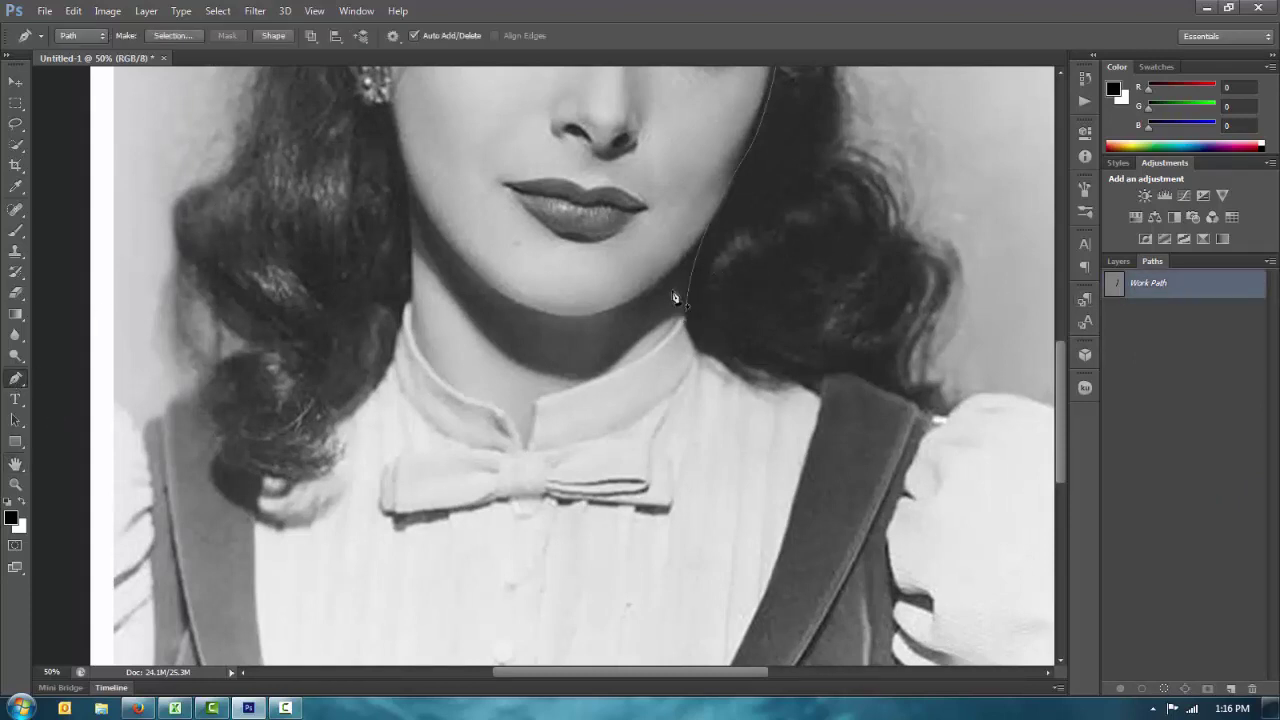
left_click(687, 325)
left_click_drag(537, 401, 438, 412)
Step: Try to move the collar path segment with the Move tool
key("v")
left_click(1238, 389)
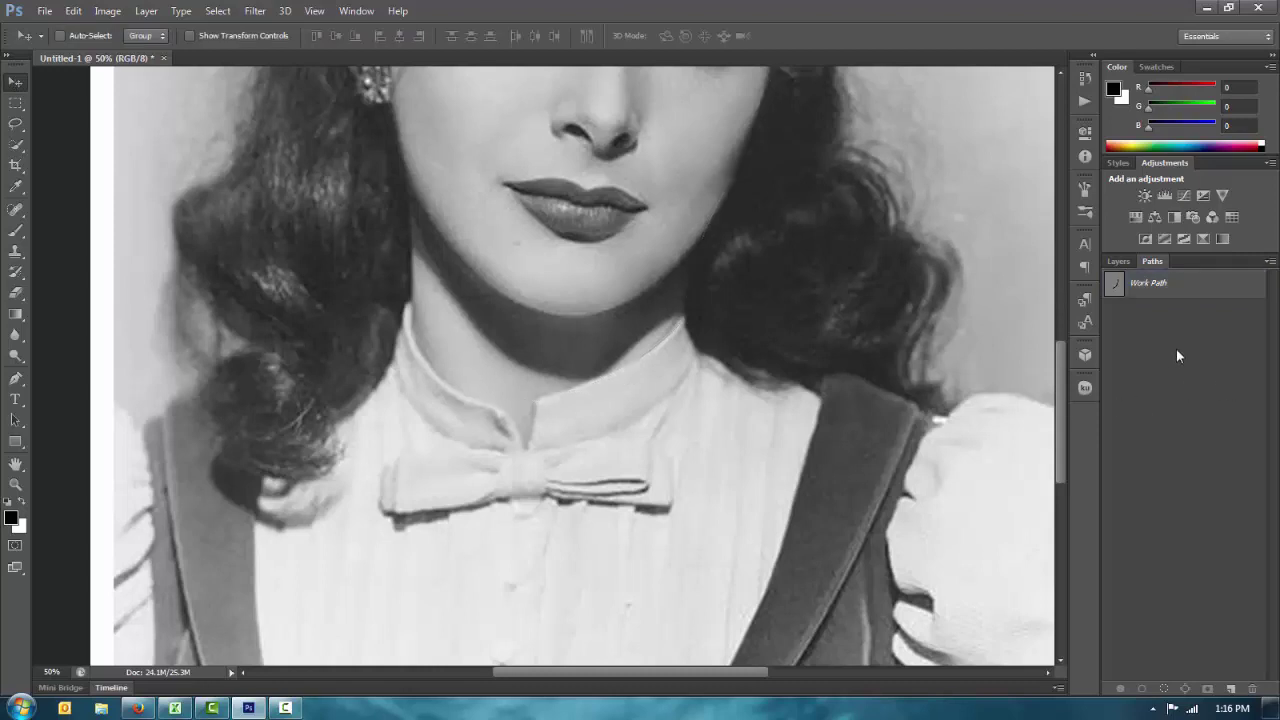
left_click(1177, 285)
left_click(617, 372)
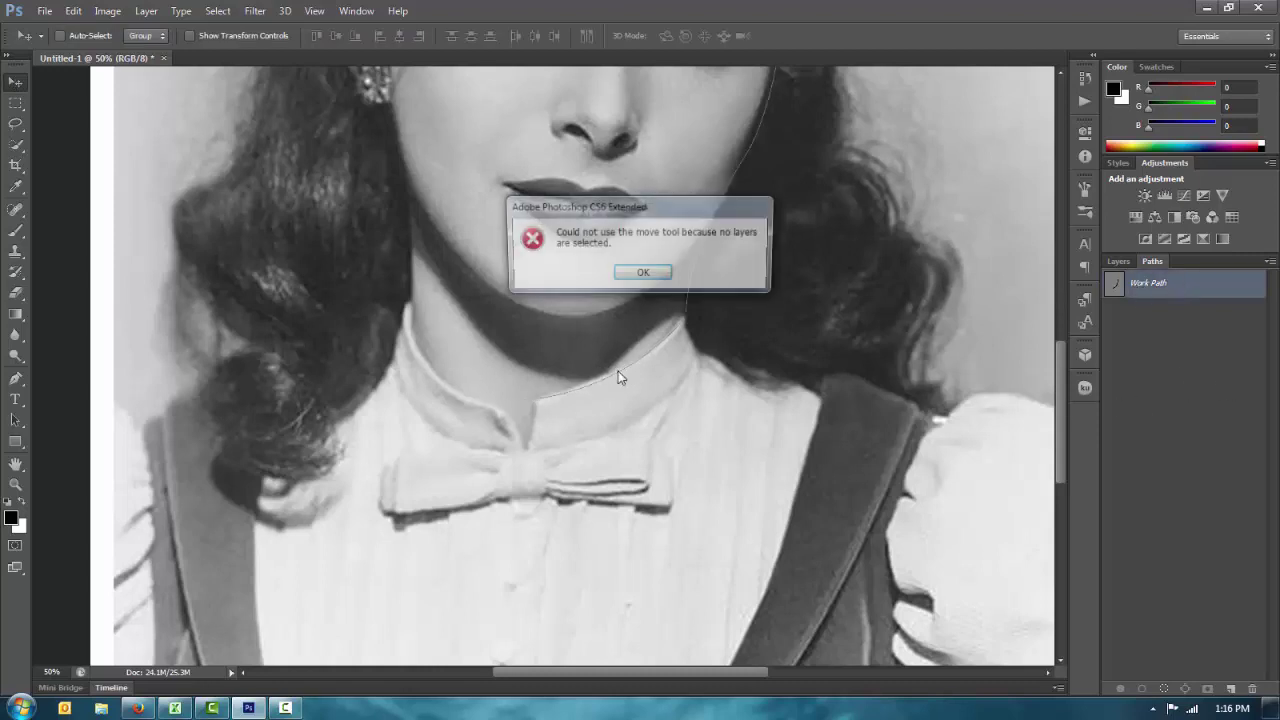
left_click(626, 278)
Step: Use the Path Selection tool to shift the collar segment slightly where it meets the lower end of the face path
left_click(15, 420)
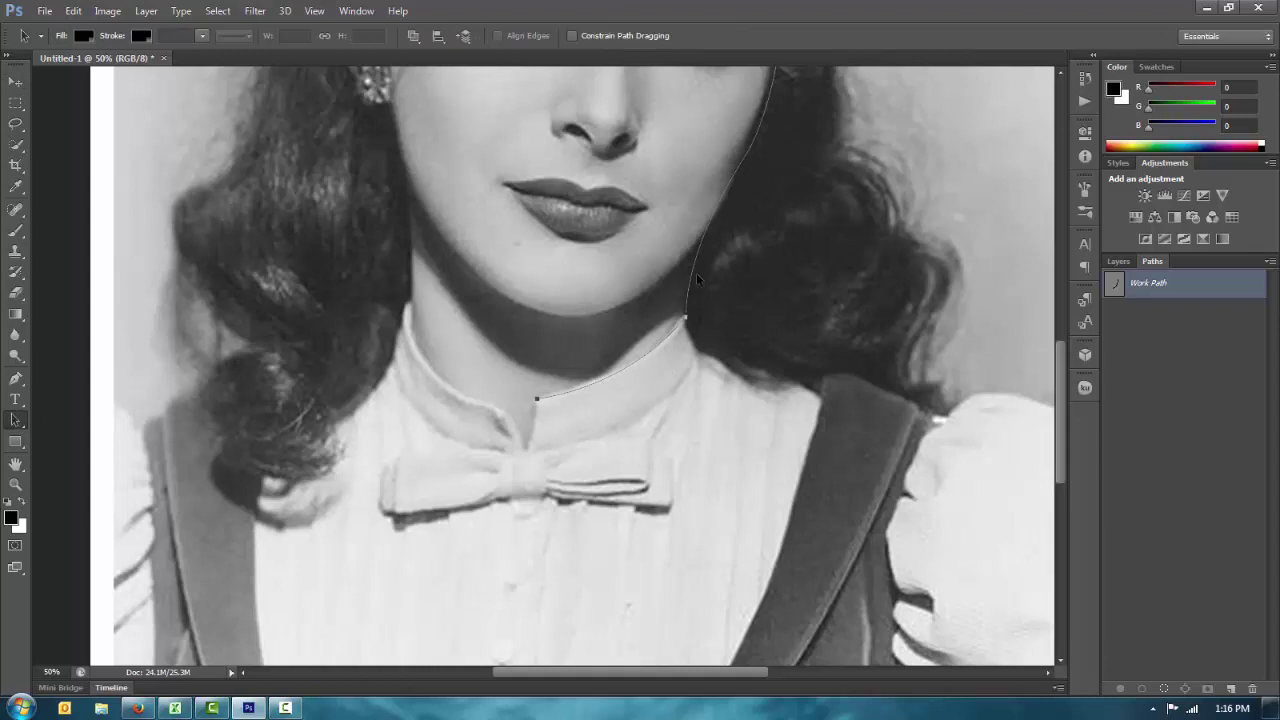
left_click_drag(907, 234, 778, 415)
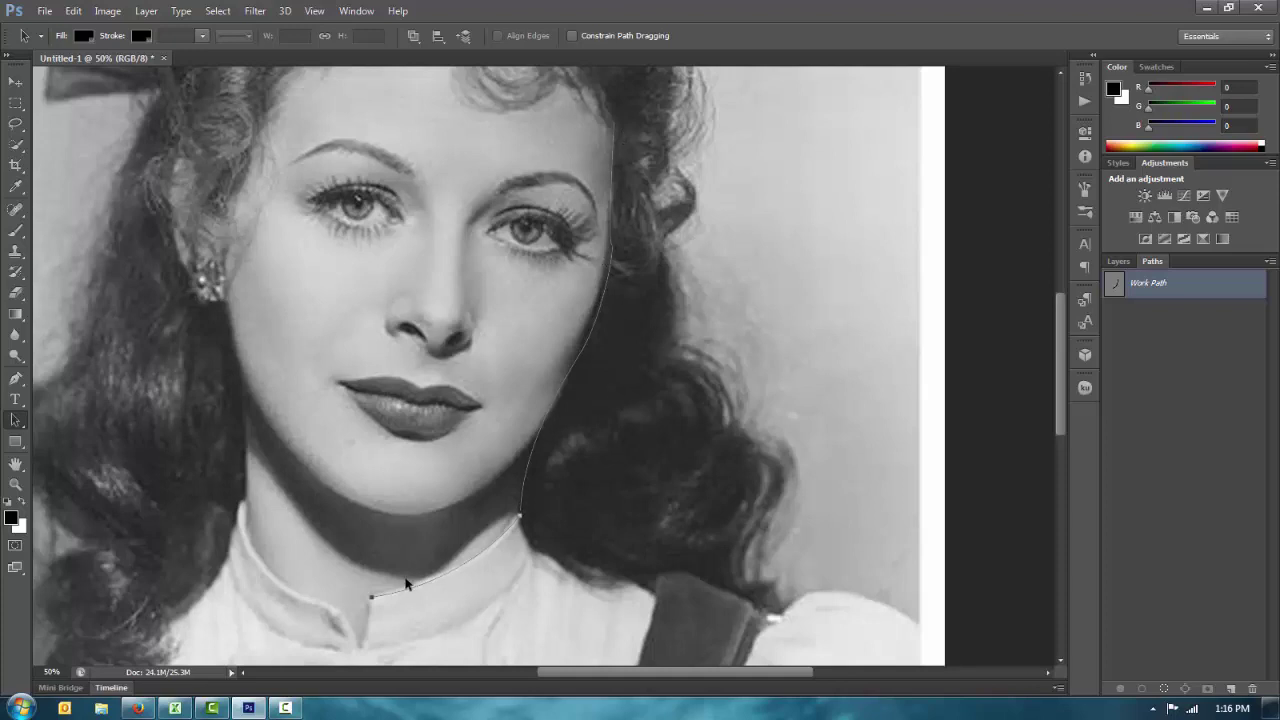
mouse_move(446, 593)
left_mouse_down()
mouse_move(415, 601)
mouse_move(352, 544)
mouse_move(398, 561)
mouse_move(403, 545)
mouse_move(457, 594)
mouse_move(430, 577)
mouse_move(446, 571)
left_mouse_up()
scroll(569, 542, "up", 2)
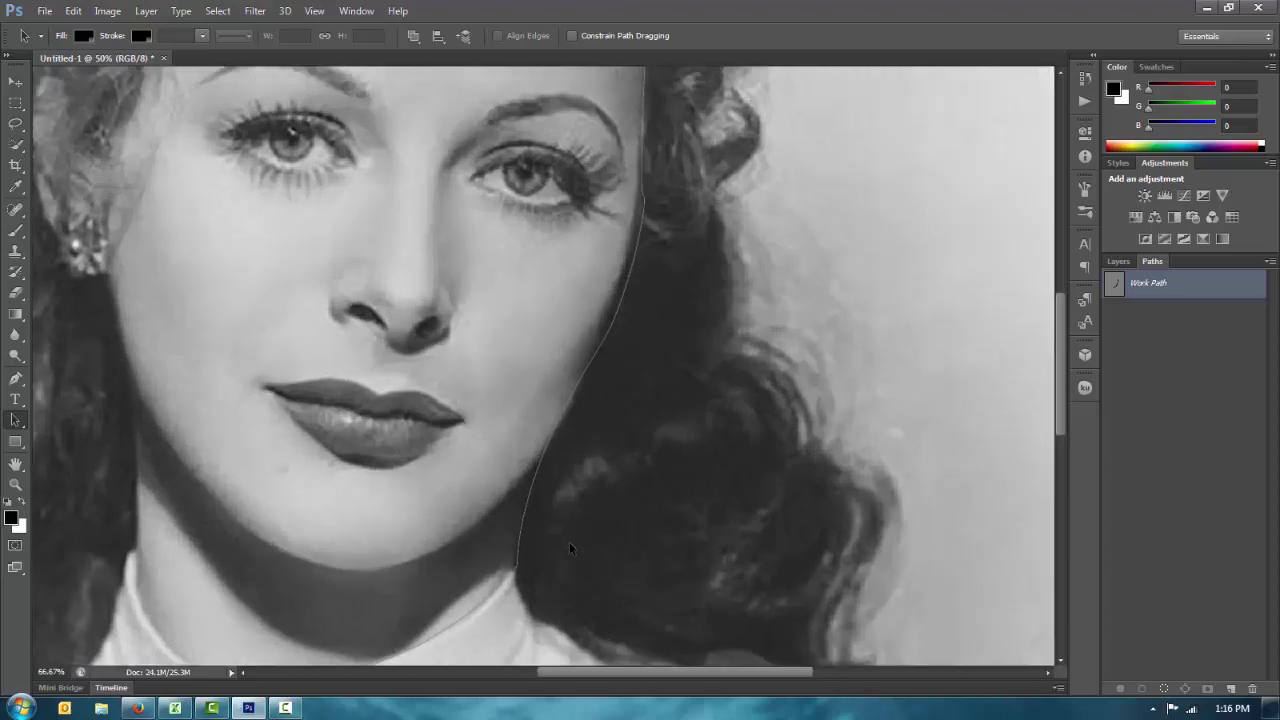
scroll(536, 179, "down", 3)
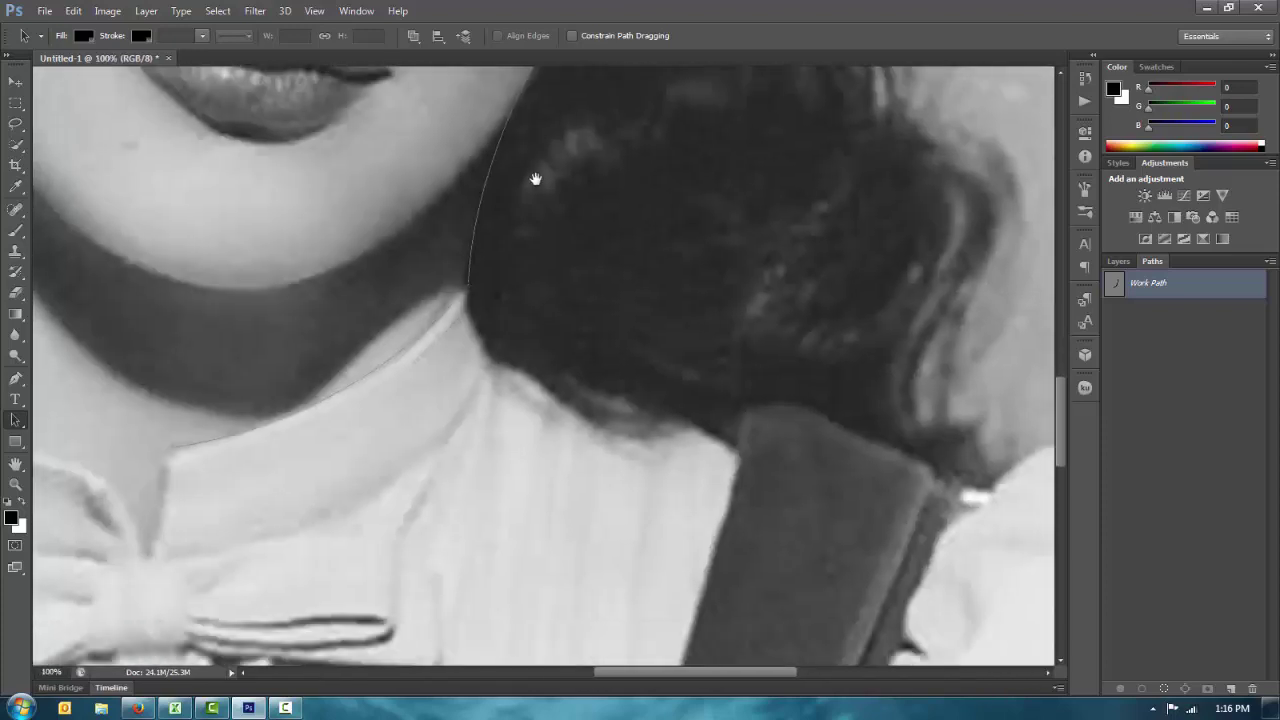
scroll(536, 179, "up", 3)
mouse_move(374, 209)
left_mouse_down()
mouse_move(513, 521)
mouse_move(651, 551)
mouse_move(674, 514)
left_mouse_up()
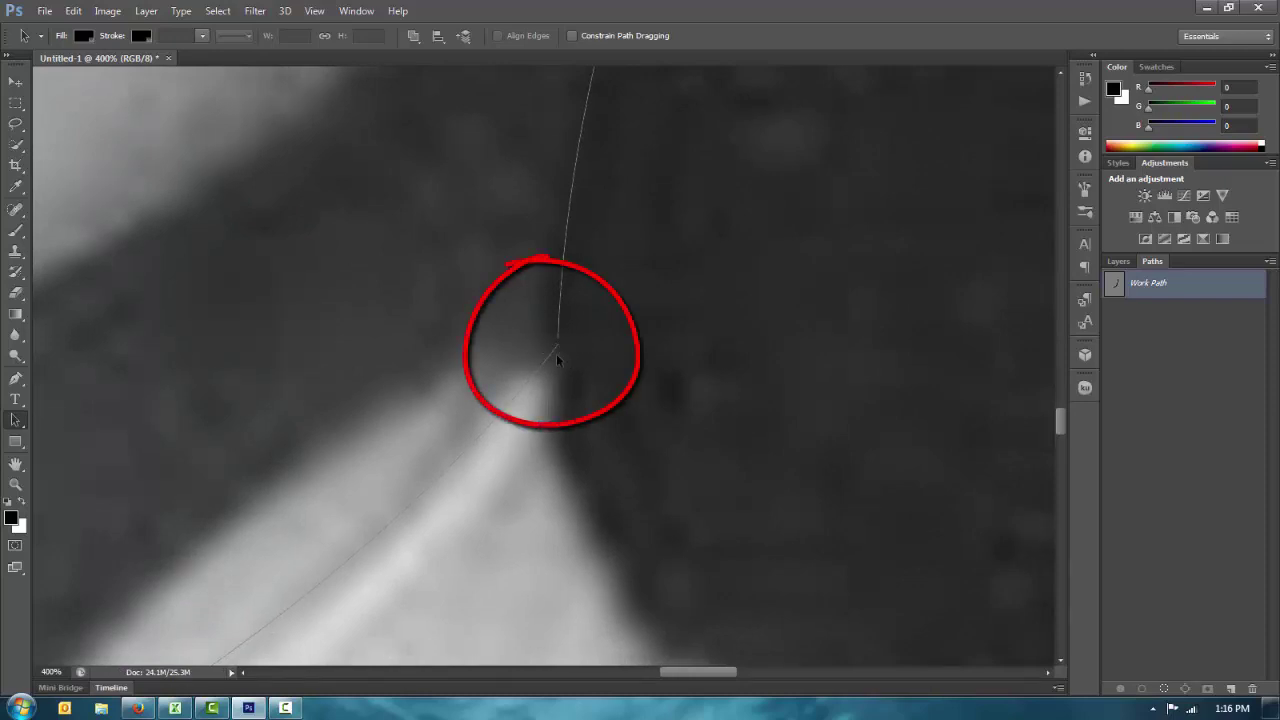
left_click_drag(536, 379, 548, 360)
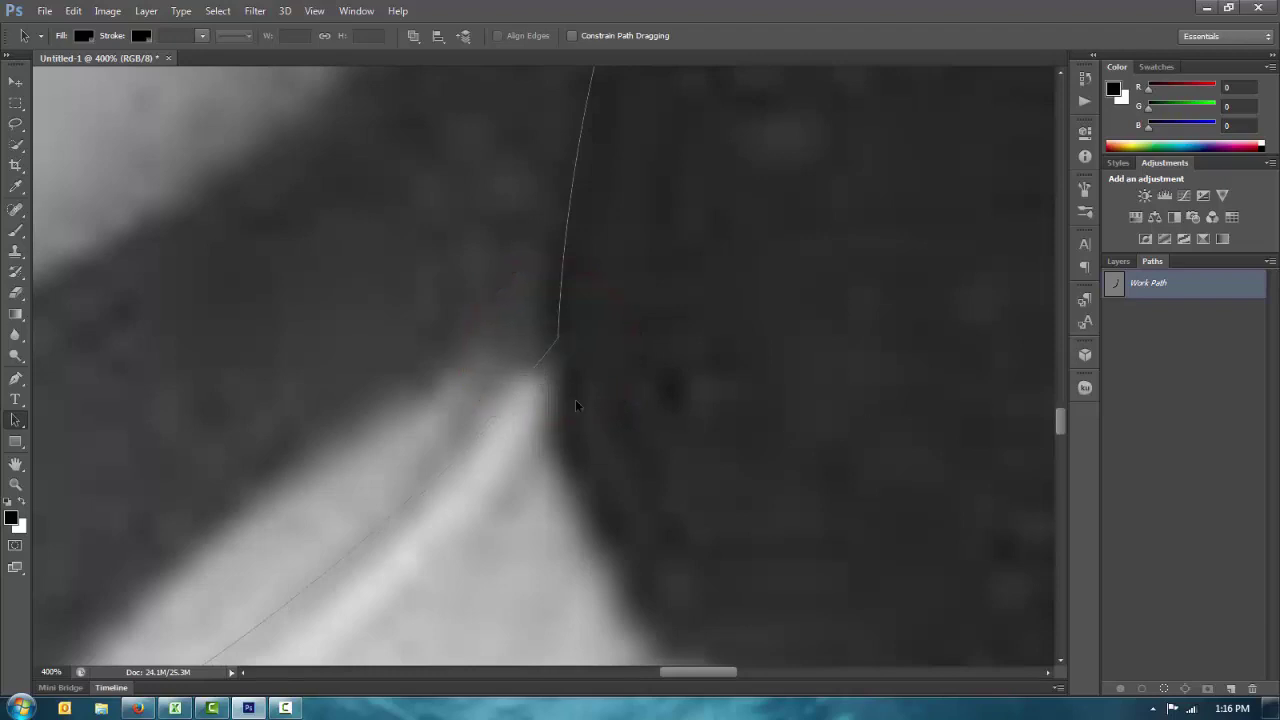
left_click_drag(531, 381, 546, 369)
Step: Move the collar segment down onto the collar, clear of the face path, with the Path Selection tool
key("ctrl+minus")
key("ctrl+minus")
key("ctrl+minus")
key("ctrl+minus")
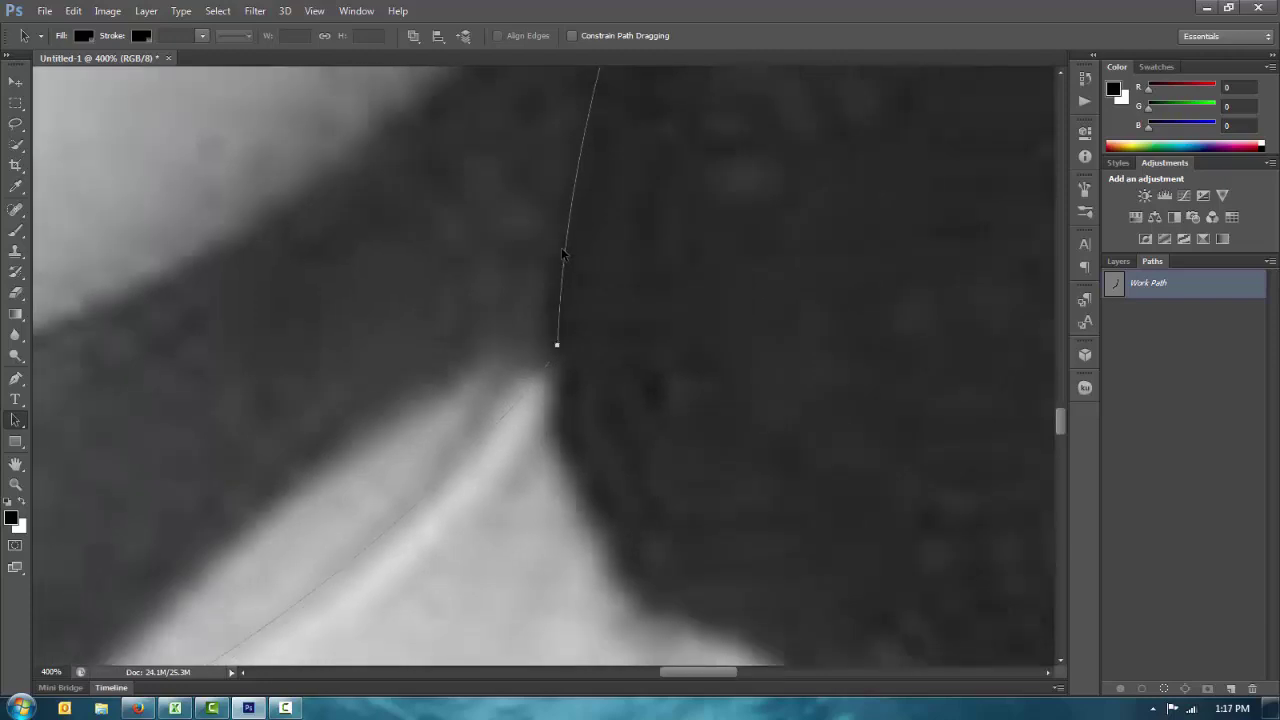
key("ctrl+minus")
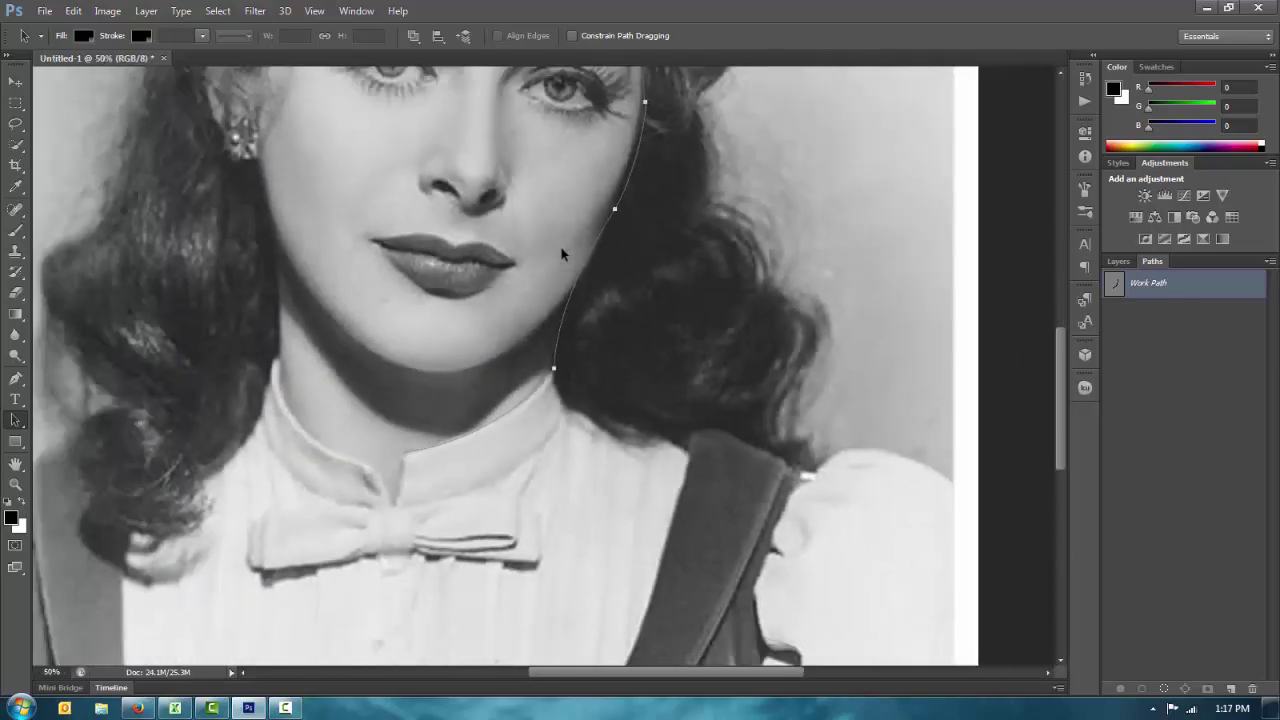
left_click_drag(672, 258, 616, 412)
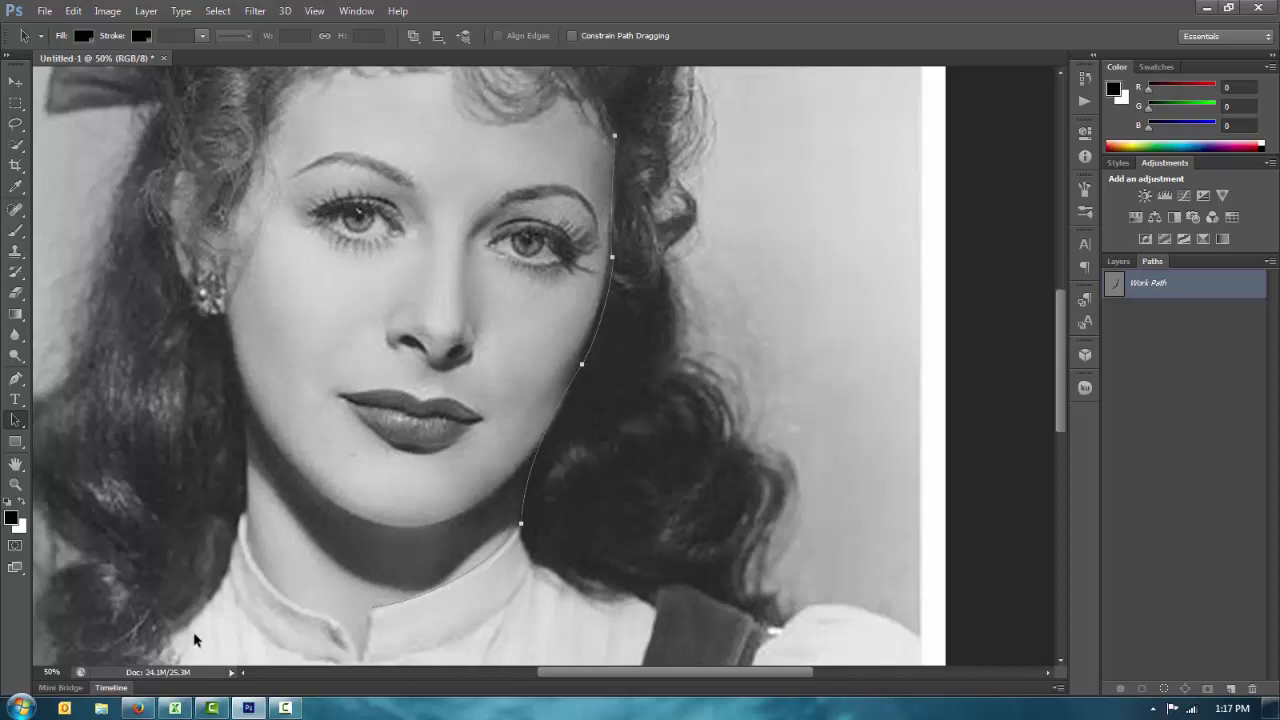
left_click(12, 382)
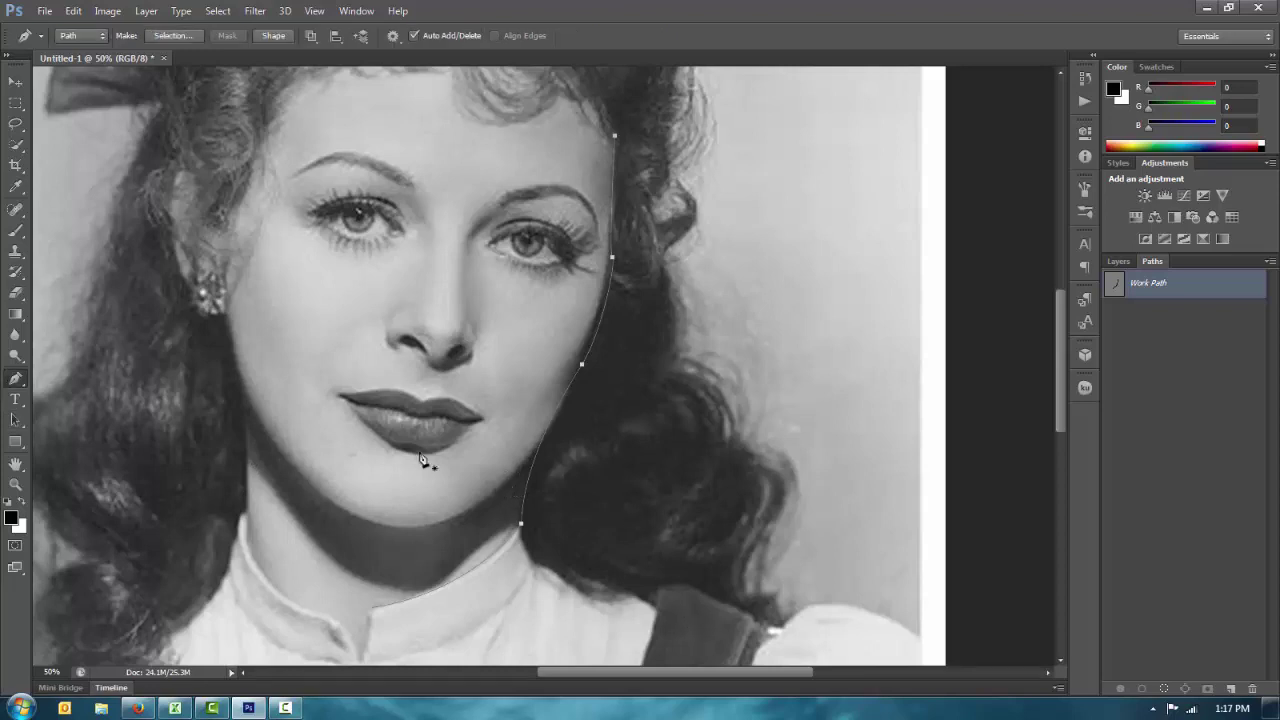
key("ctrl+plus")
key("ctrl+plus")
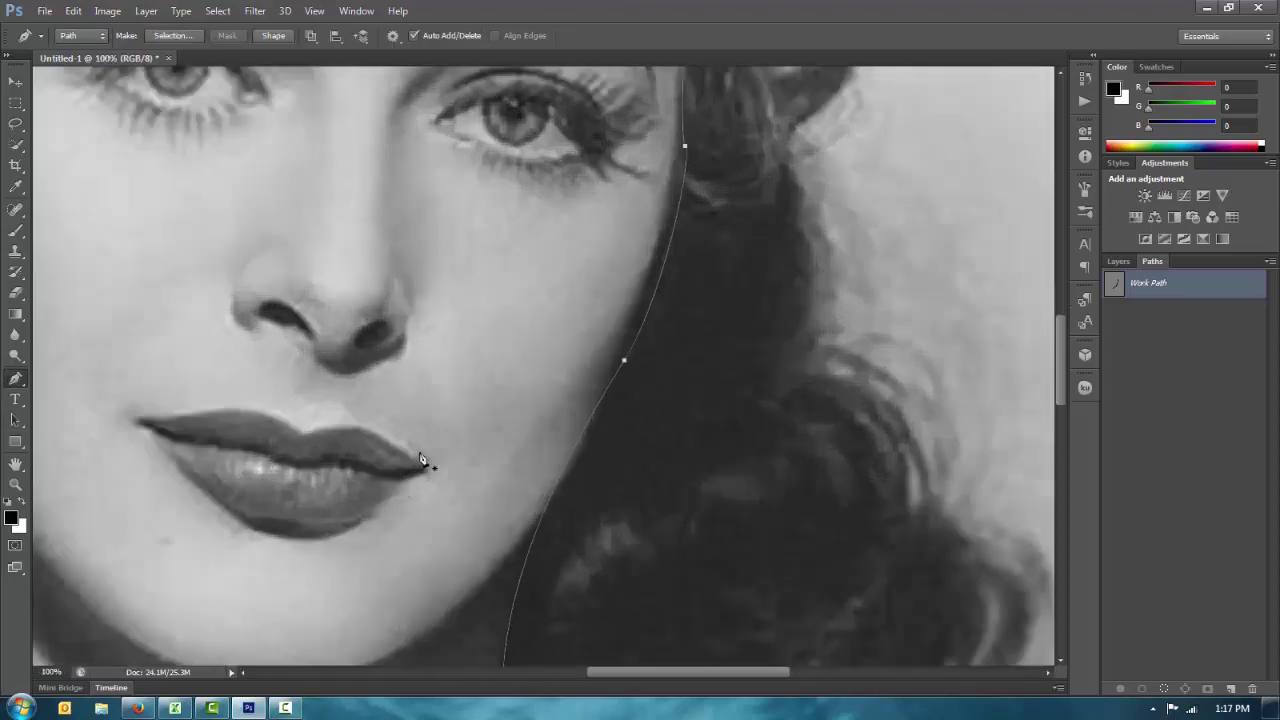
left_click_drag(443, 514, 566, 120)
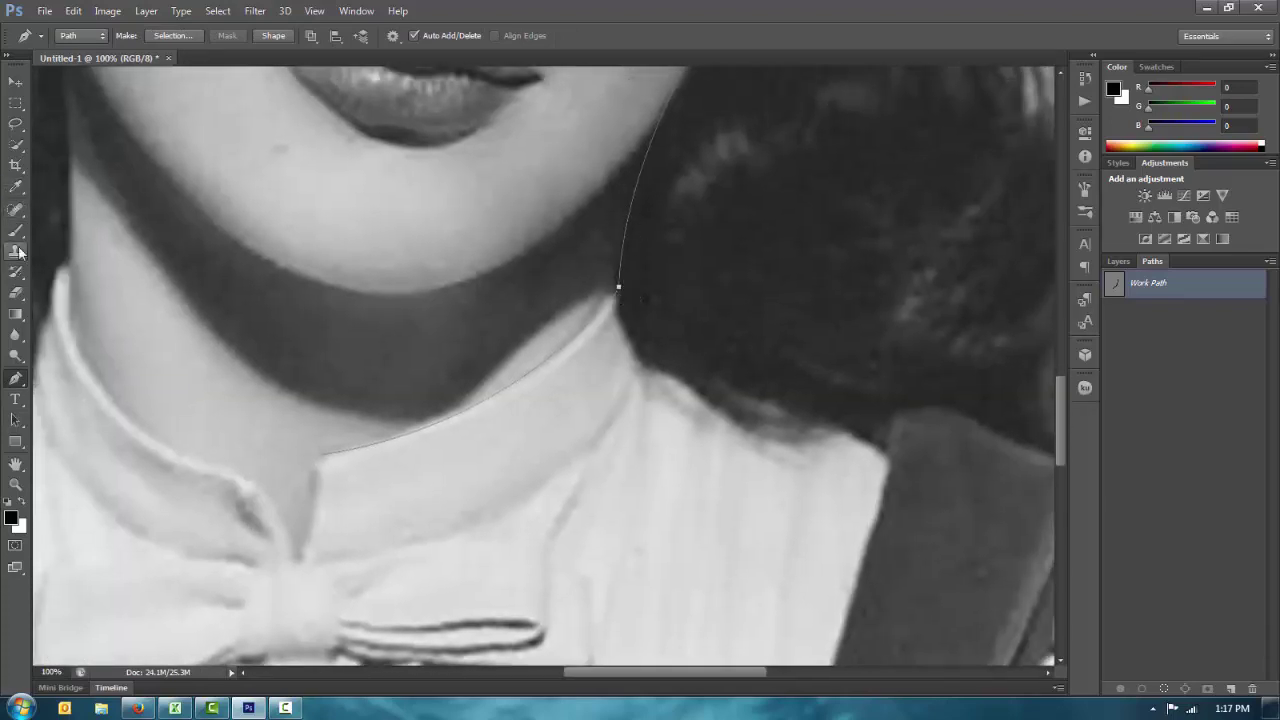
left_click(15, 420)
left_click_drag(429, 434, 376, 536)
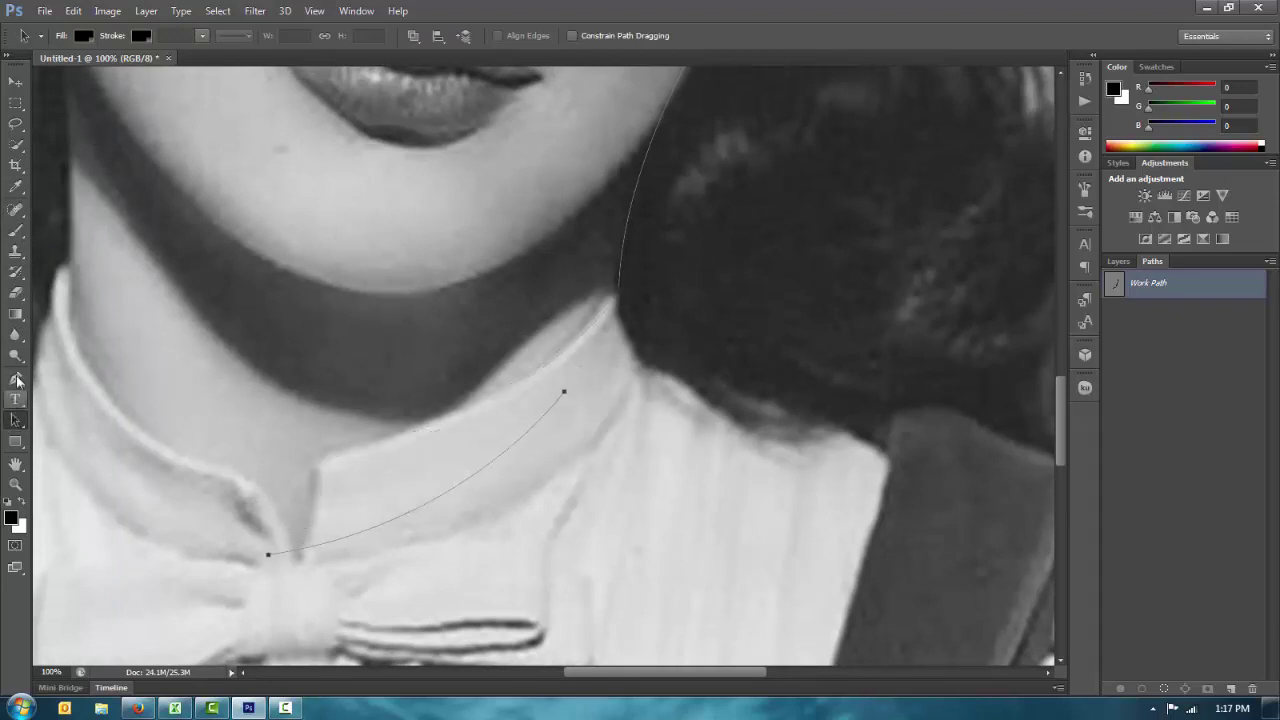
Step: Connect the lower endpoint of the face path to the upper endpoint of the collar segment with the Pen tool
left_click(15, 378)
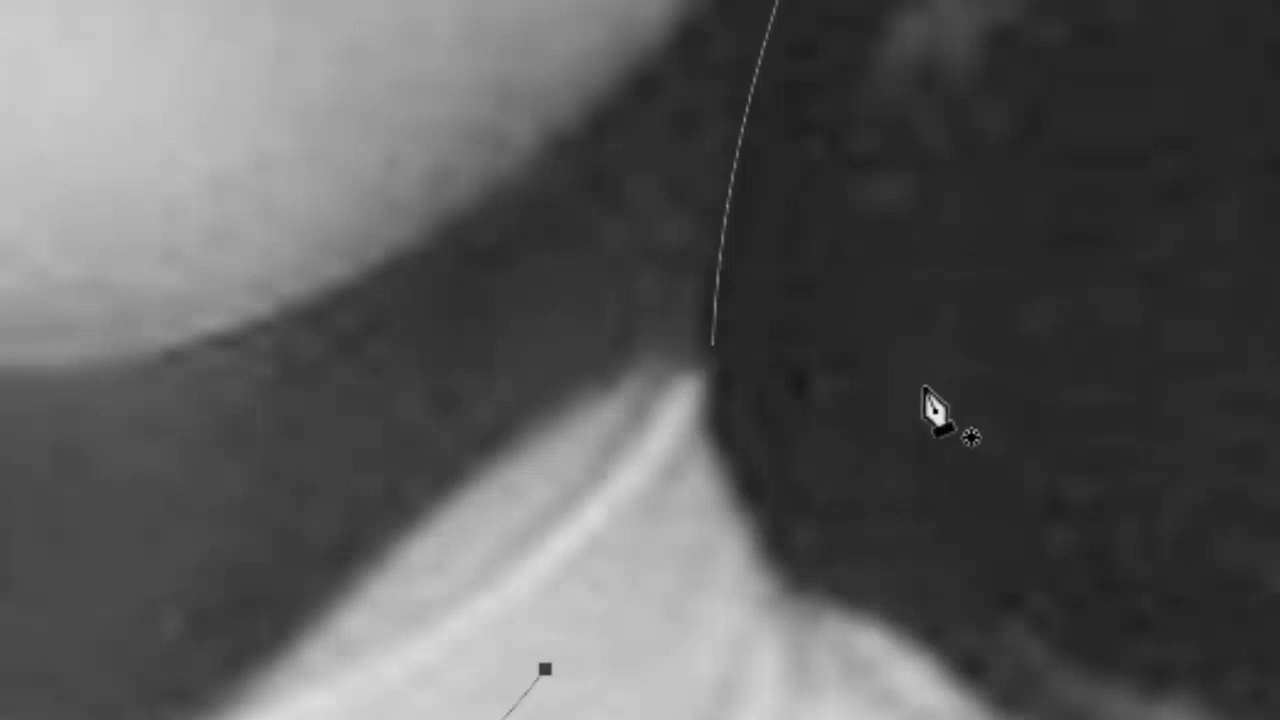
left_click(1219, 368)
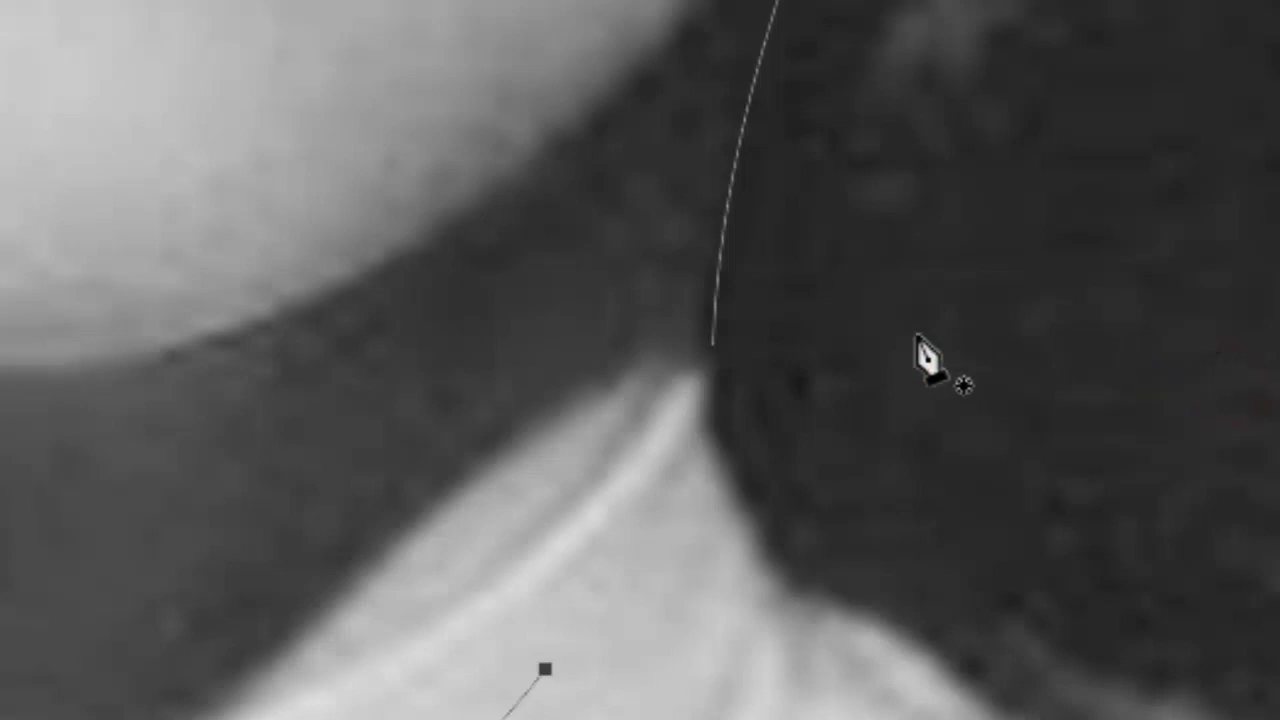
left_click(712, 347)
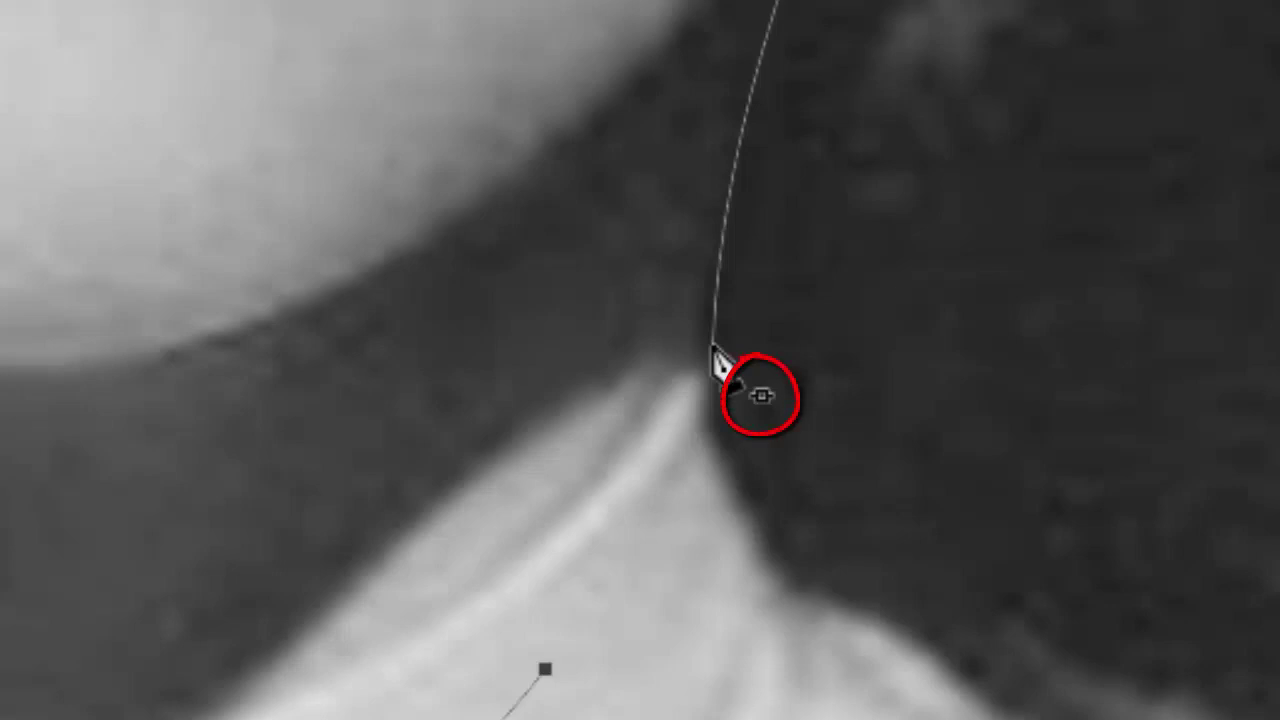
left_click(712, 347)
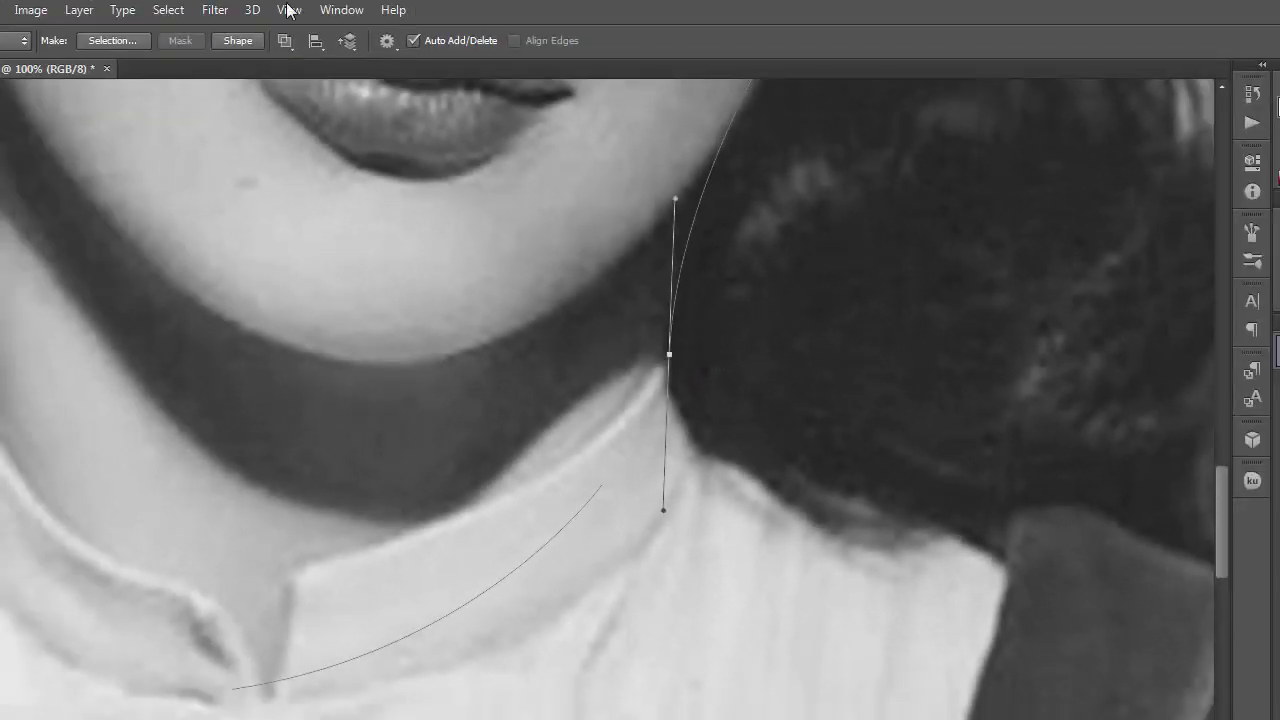
left_click(365, 14)
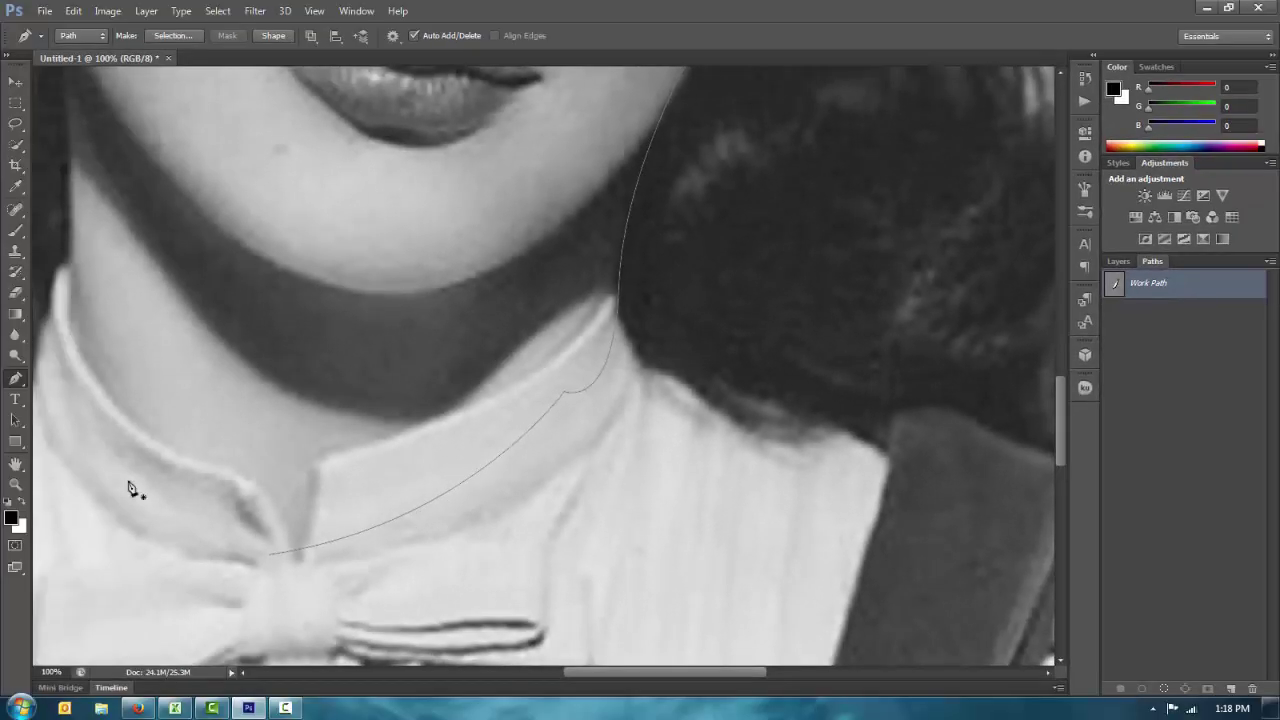
Step: Select the joined face and collar path with the Path Selection tool
left_click(14, 418)
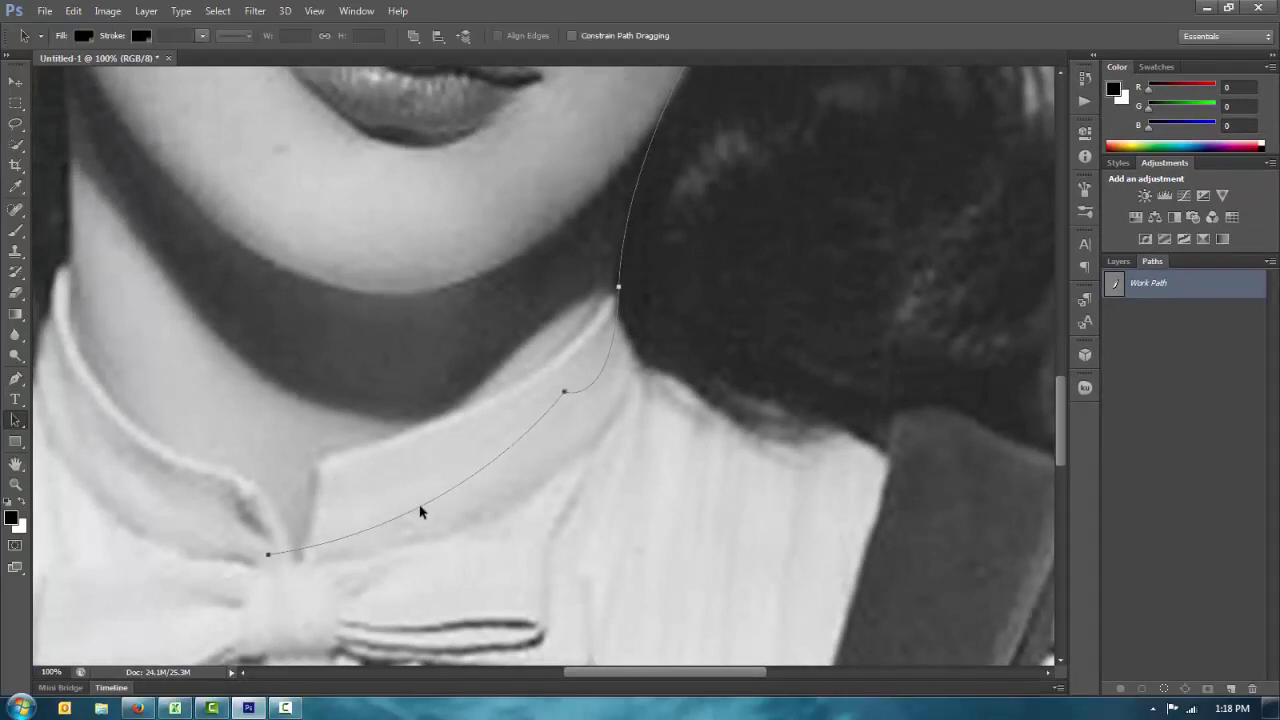
key("ctrl+minus")
key("ctrl+minus")
key("ctrl+minus")
key("ctrl+minus")
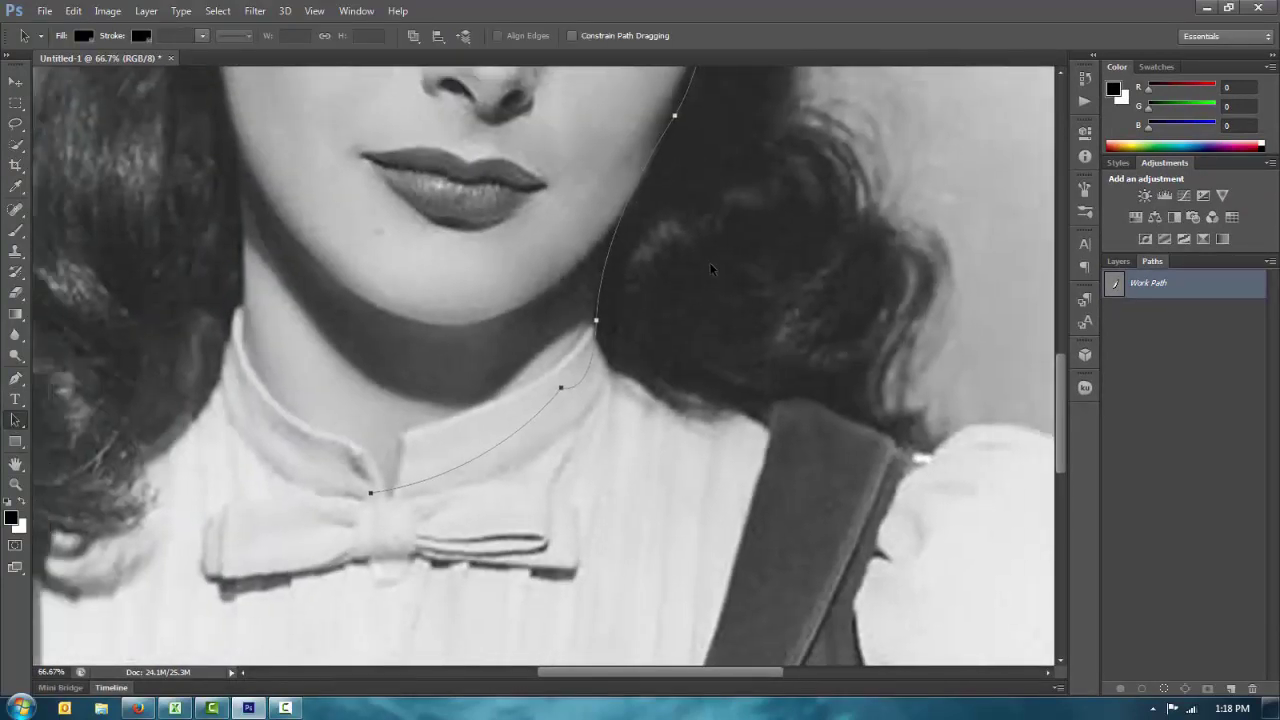
Step: Move the upper anchor point of the collar segment onto the collar's front corner below the neck with the Direct Selection tool
key("ctrl+minus")
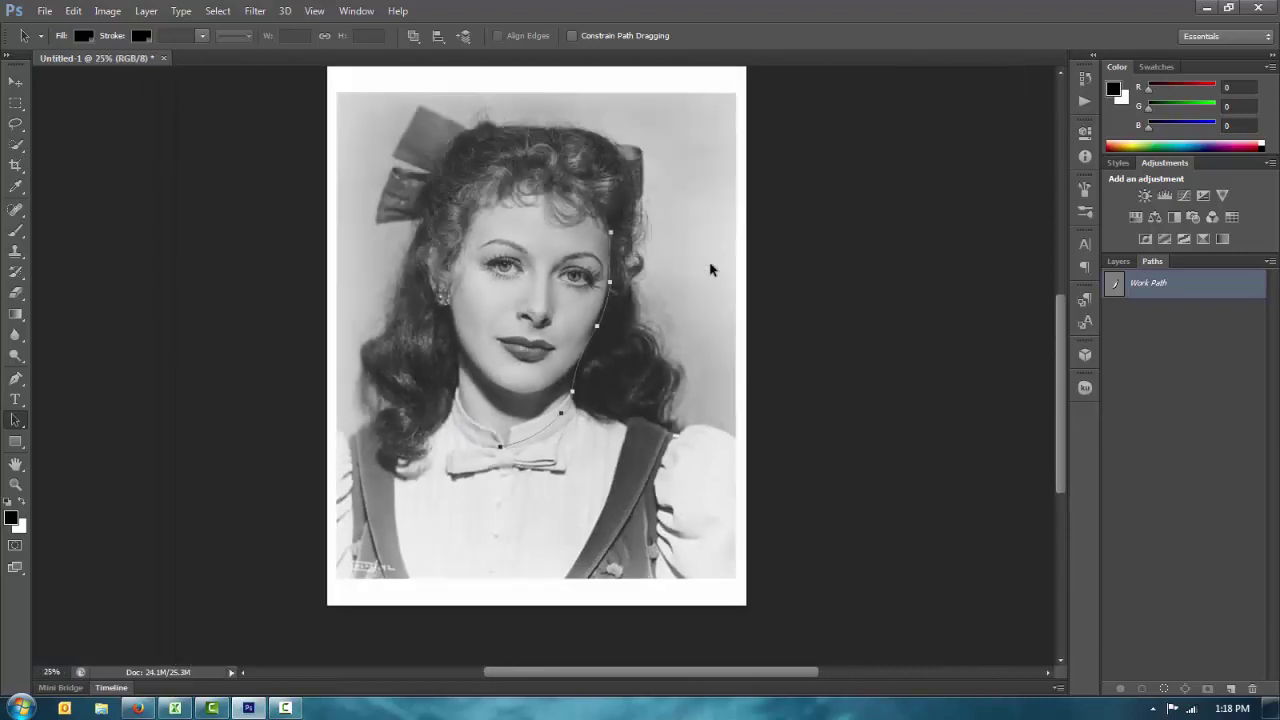
key("ctrl+plus")
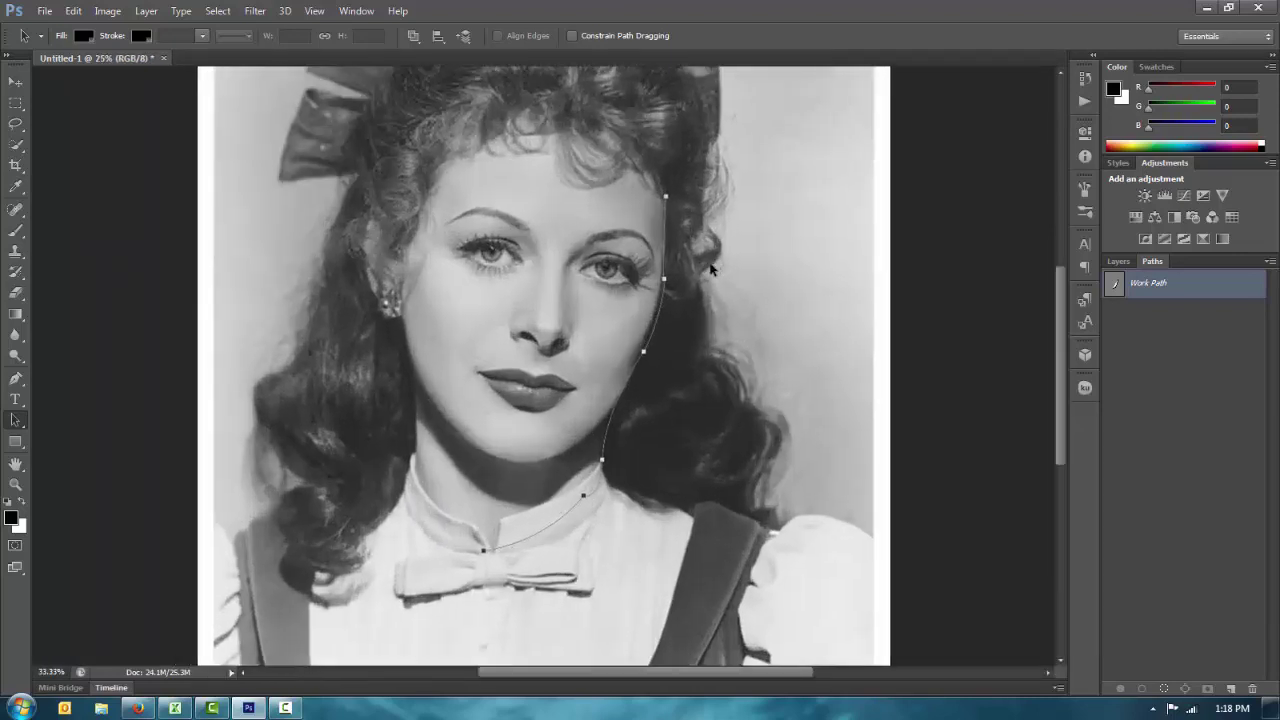
key("ctrl+plus")
key("ctrl+minus")
key("ctrl+plus")
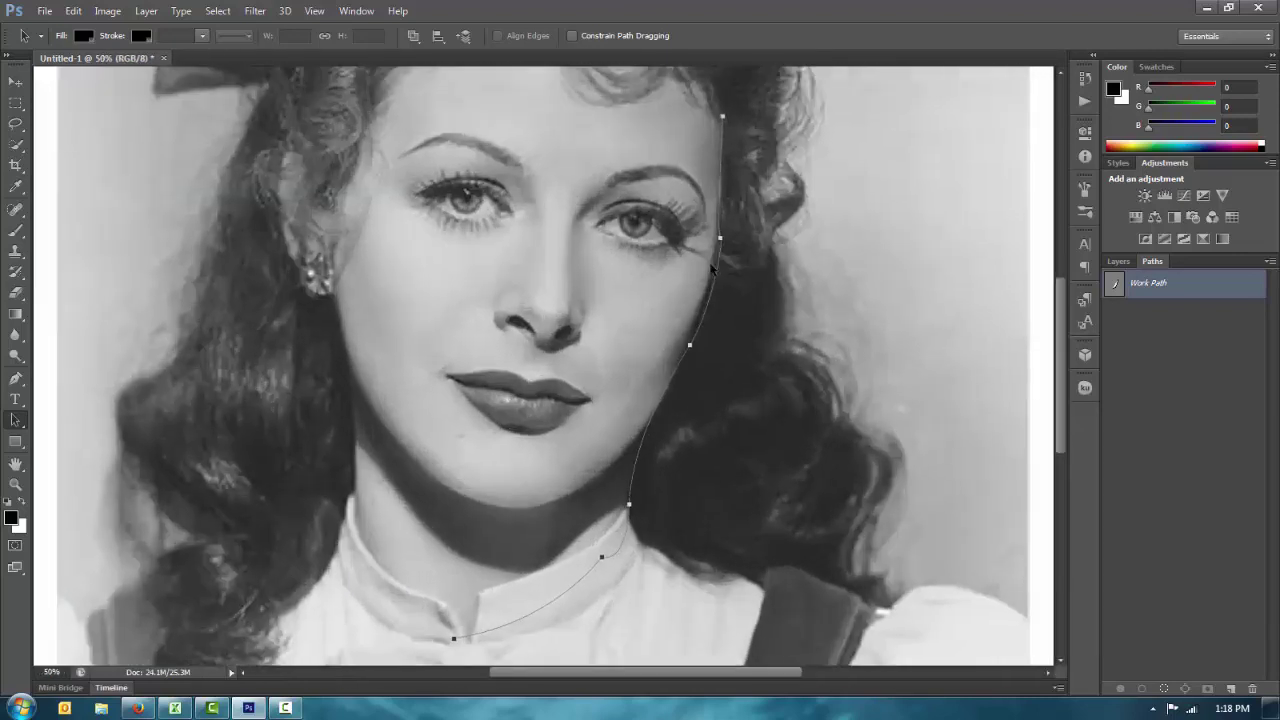
left_click_drag(526, 457, 479, 273)
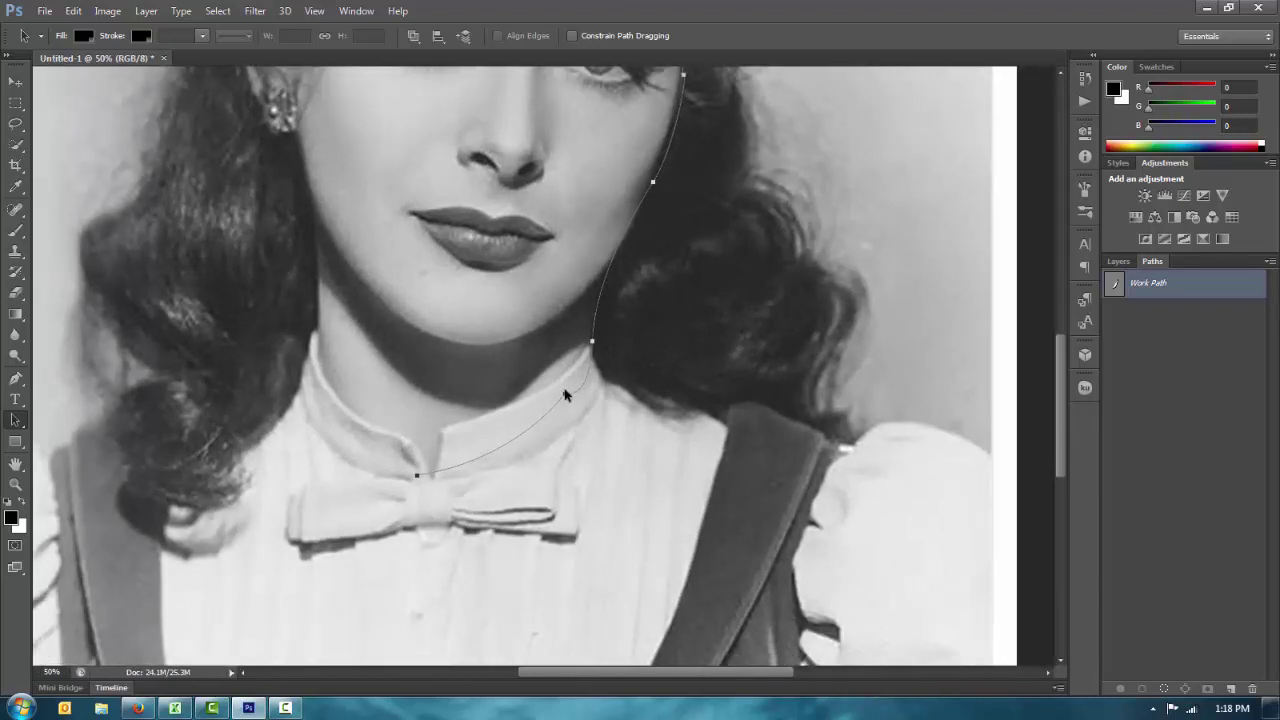
right_click(15, 420)
left_click(101, 437)
left_click_drag(564, 396, 437, 430)
key("ctrl+z")
left_click(565, 395)
left_click_drag(565, 395, 443, 432)
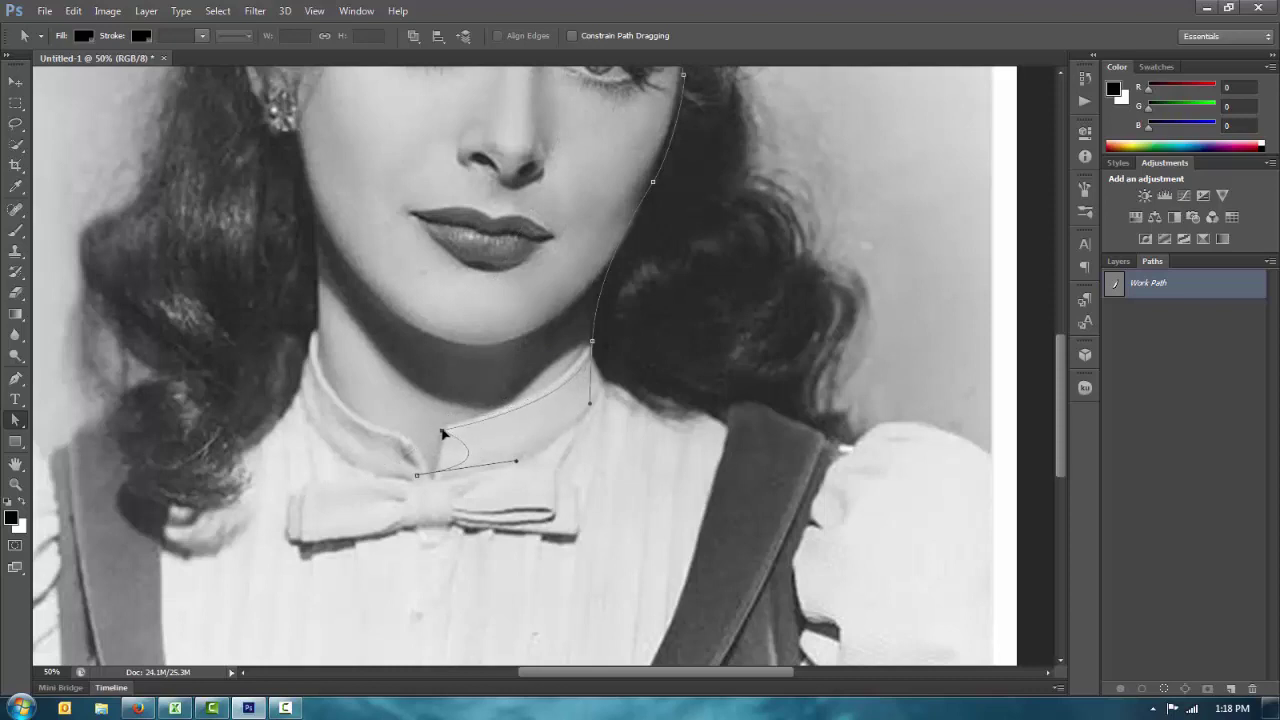
Step: Fit the collar path's lower end to the front opening by adjusting its direction handle and moving its endpoint above the bow tie
left_click_drag(518, 462, 441, 467)
left_click(417, 475)
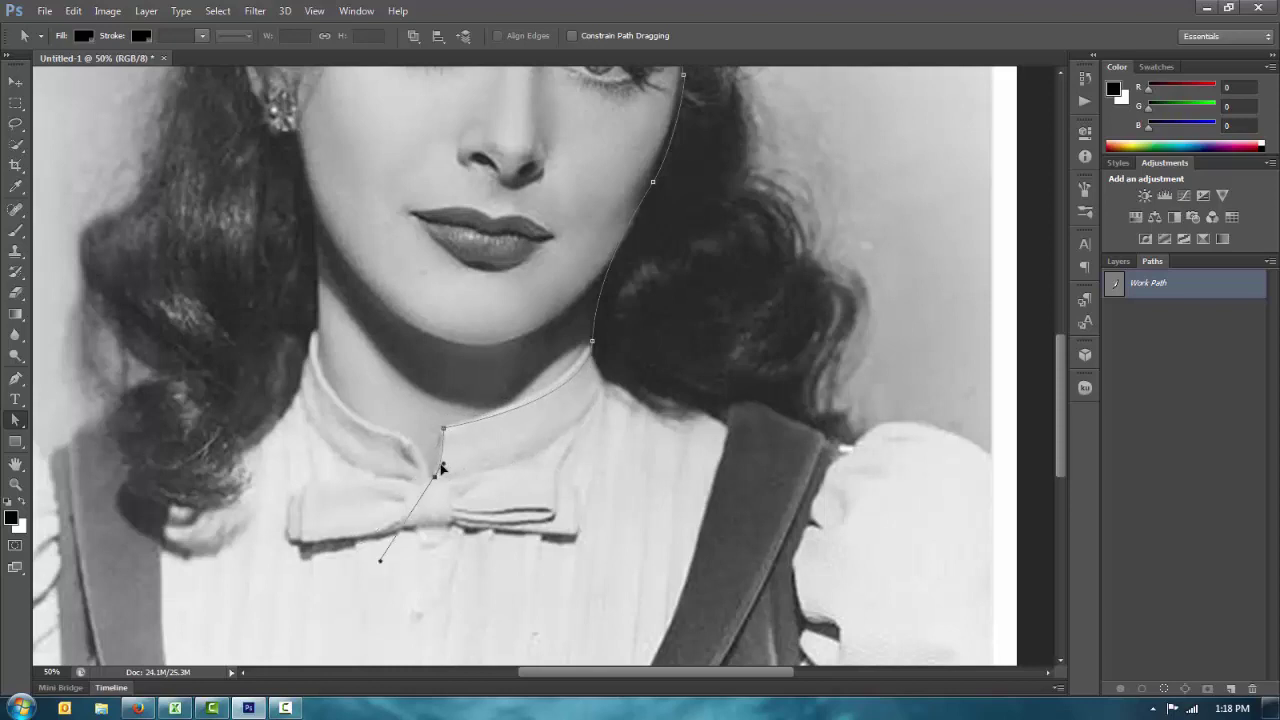
left_click(577, 371)
Step: Add an anchor point along the jawline between the cheek point and the neck point with the Add Anchor Point tool
left_click(15, 382)
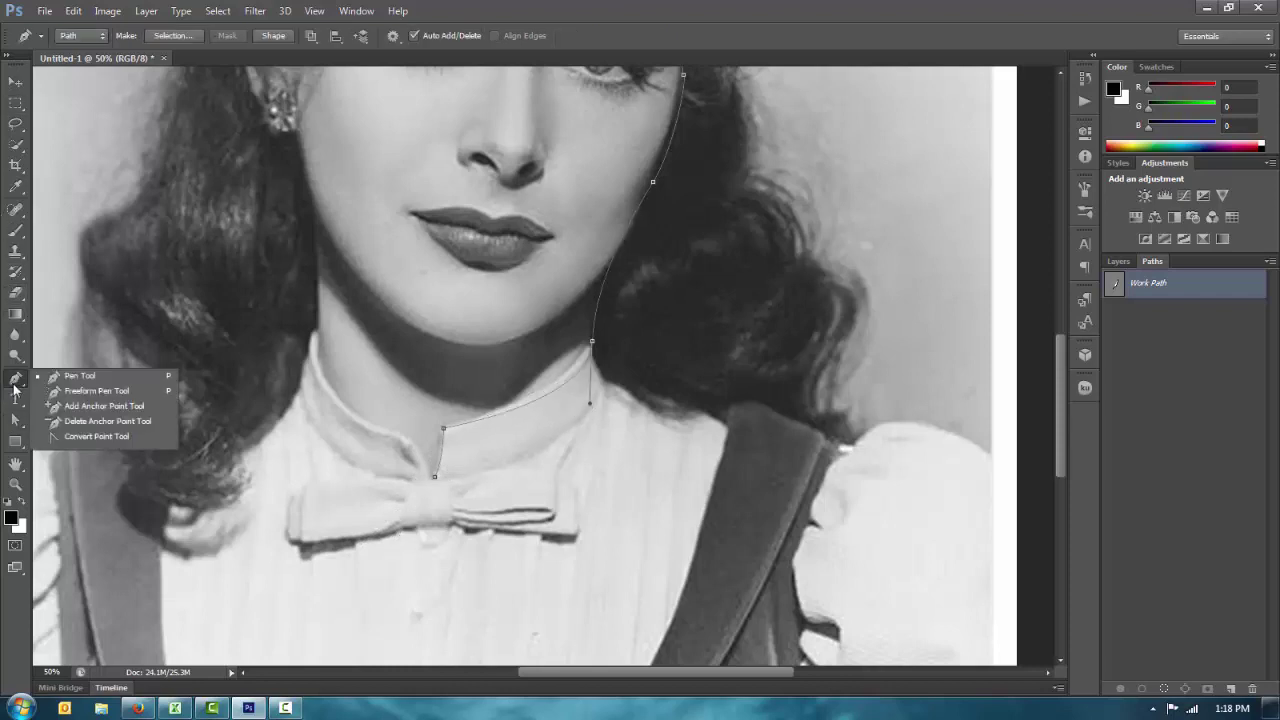
left_click(67, 406)
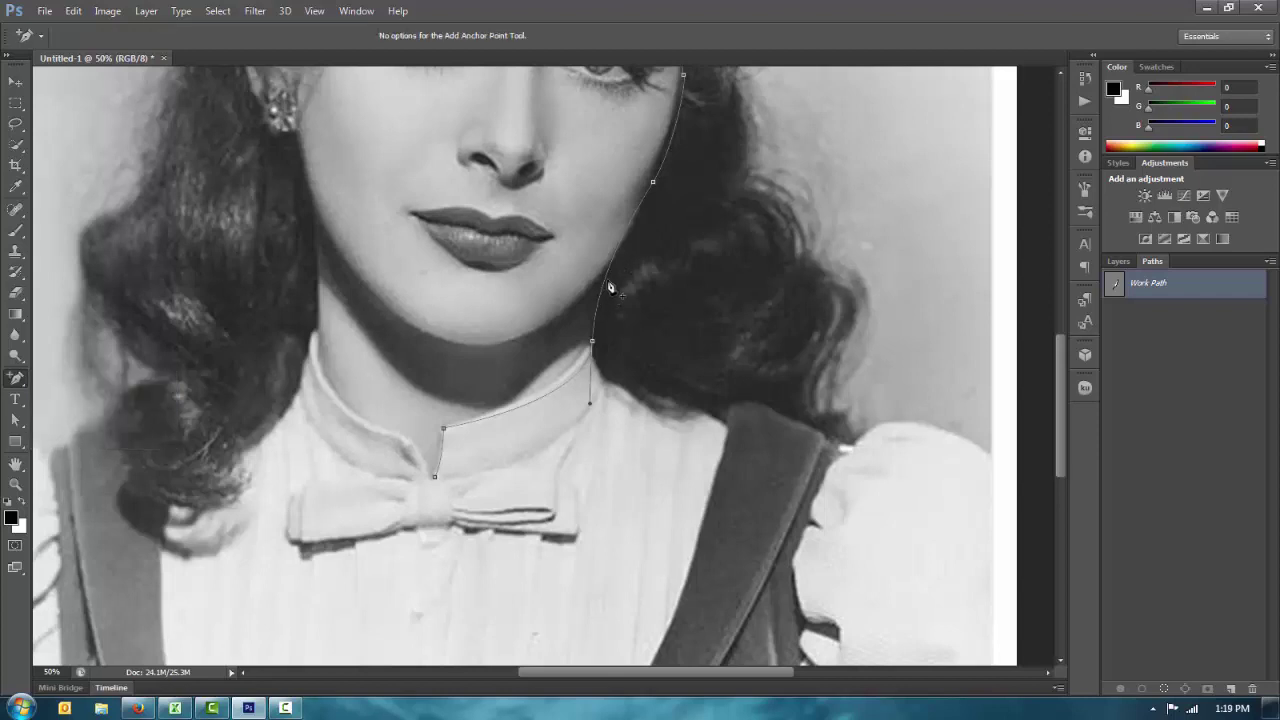
scroll(654, 234, "up", 2)
scroll(654, 234, "right", 1)
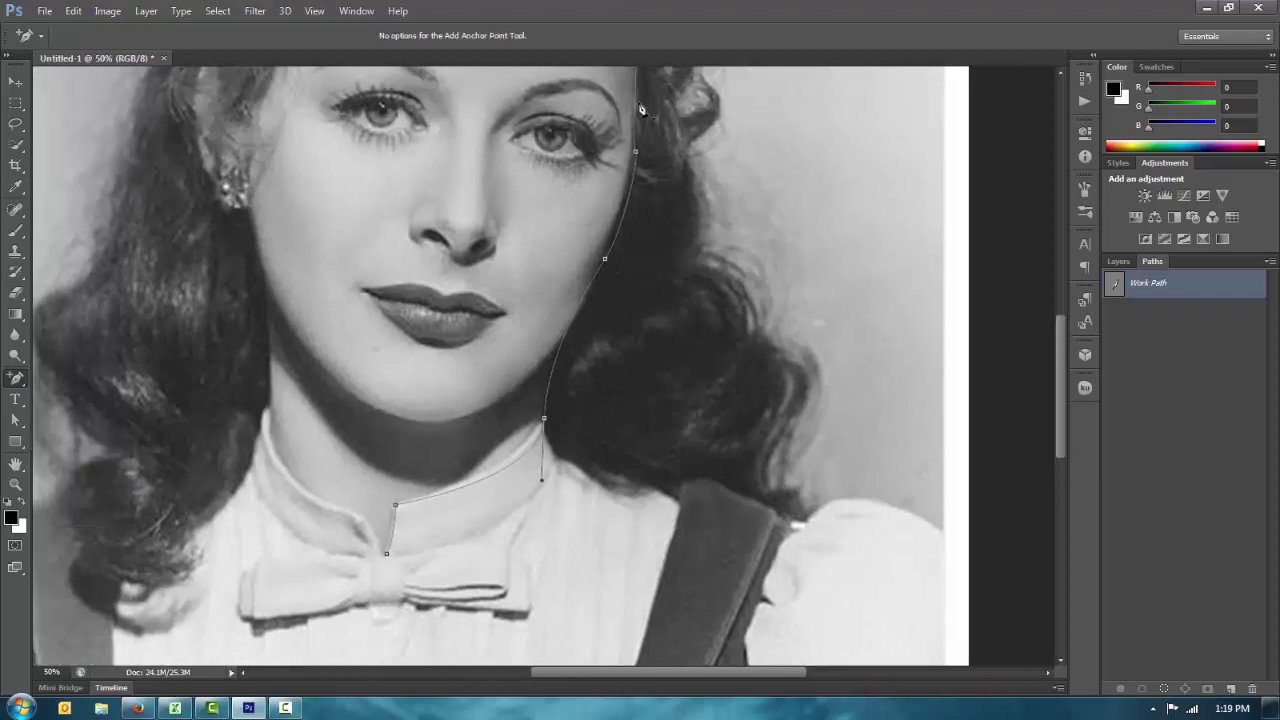
left_click(558, 349)
Step: Reshape the curves around the new jaw point and the neck corner with the Convert Point tool to follow the face outline
left_click(17, 380)
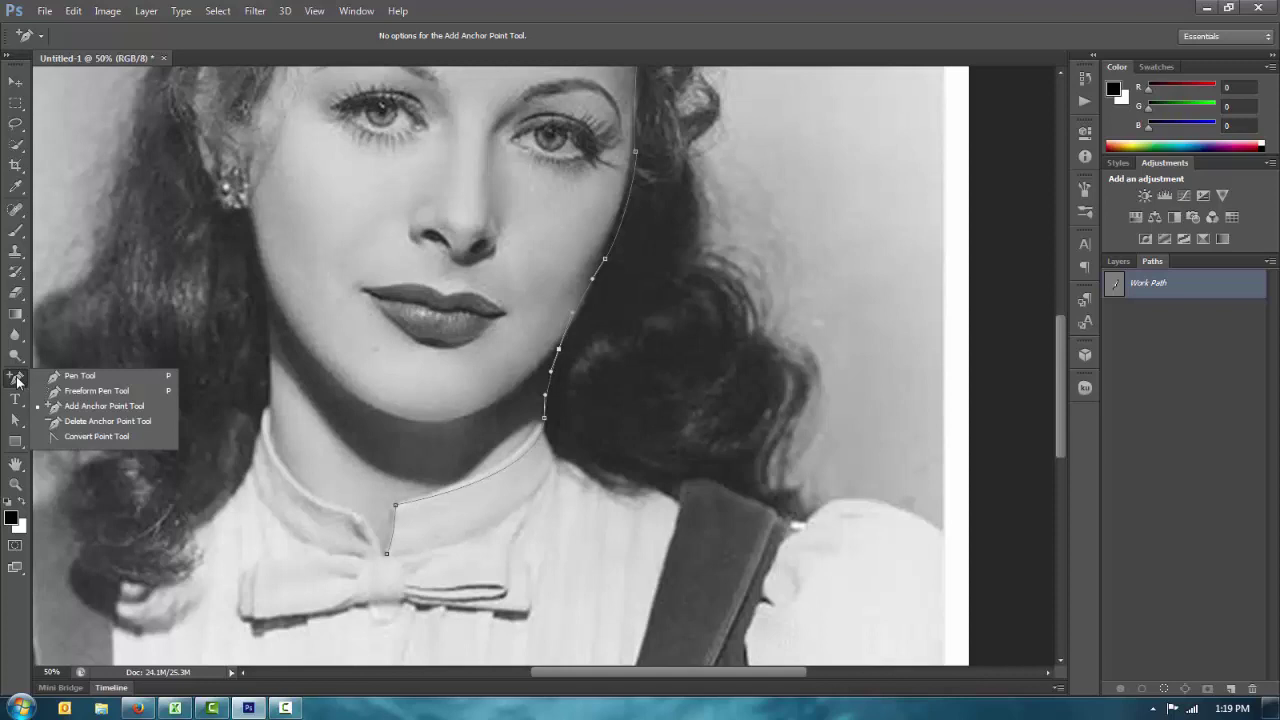
left_click(70, 437)
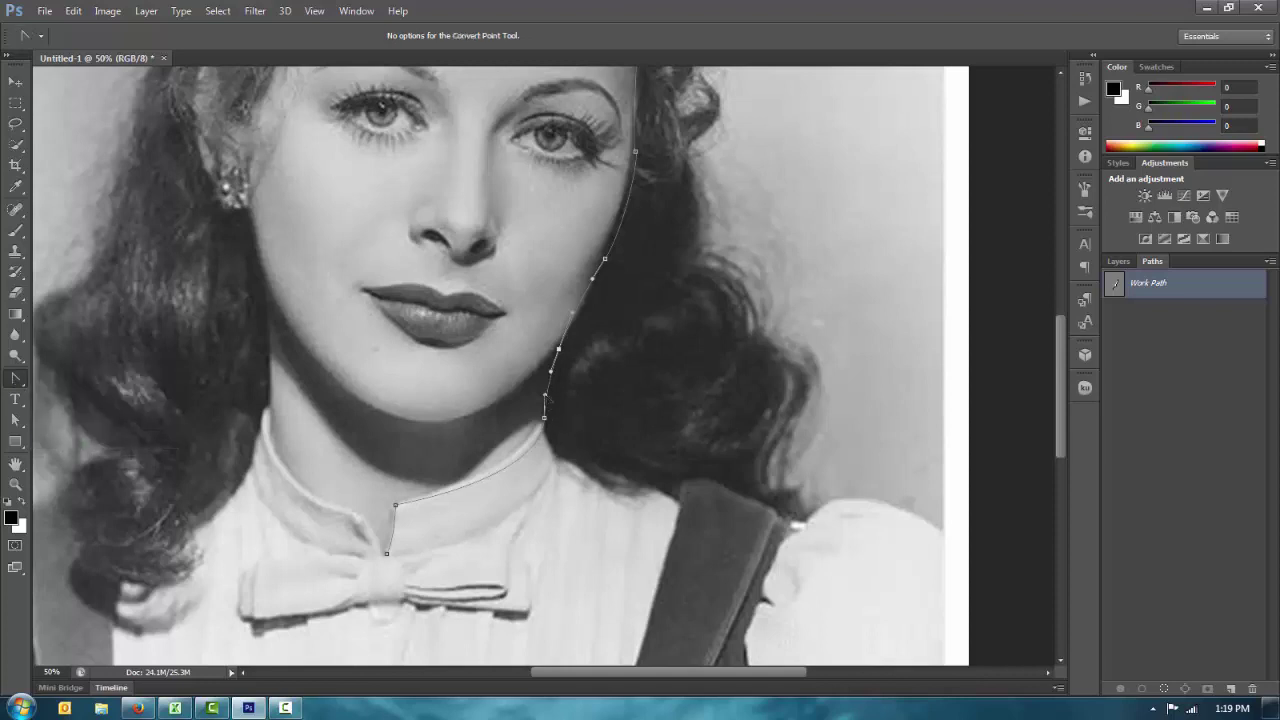
left_click_drag(550, 376, 542, 364)
left_click_drag(573, 313, 591, 310)
left_click_drag(544, 418, 521, 469)
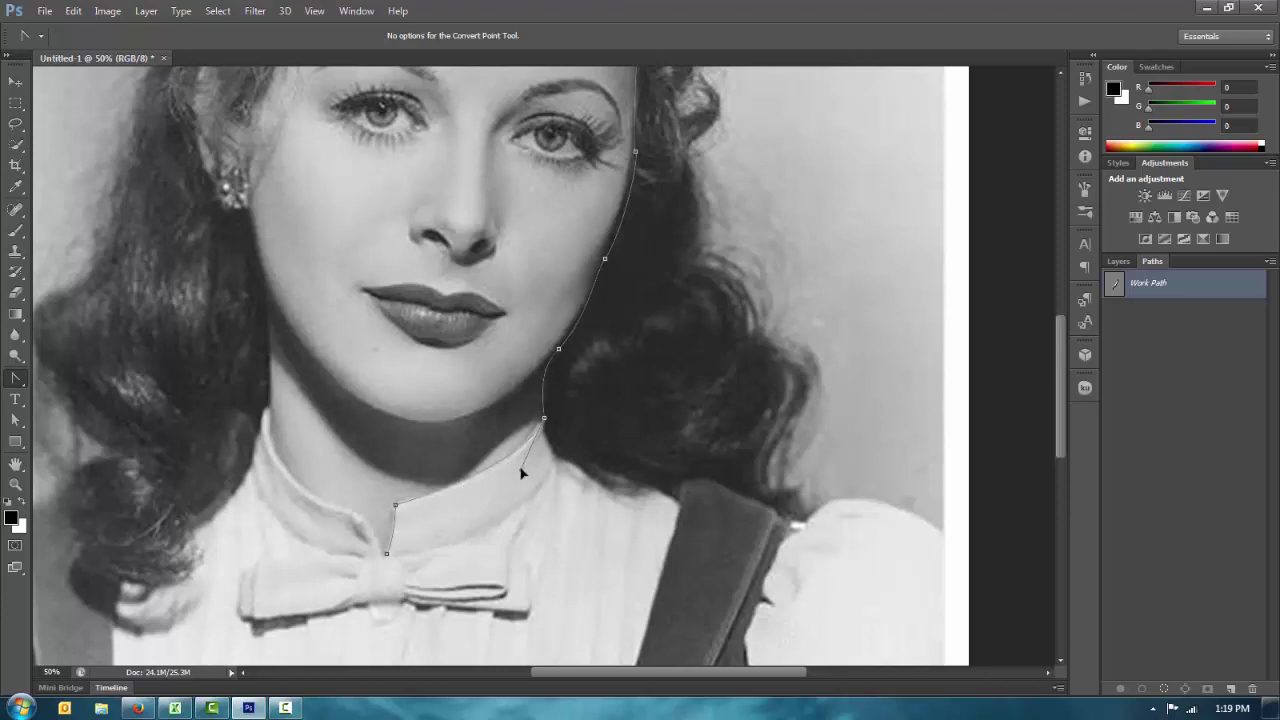
left_click(545, 420)
left_click_drag(545, 421, 539, 424)
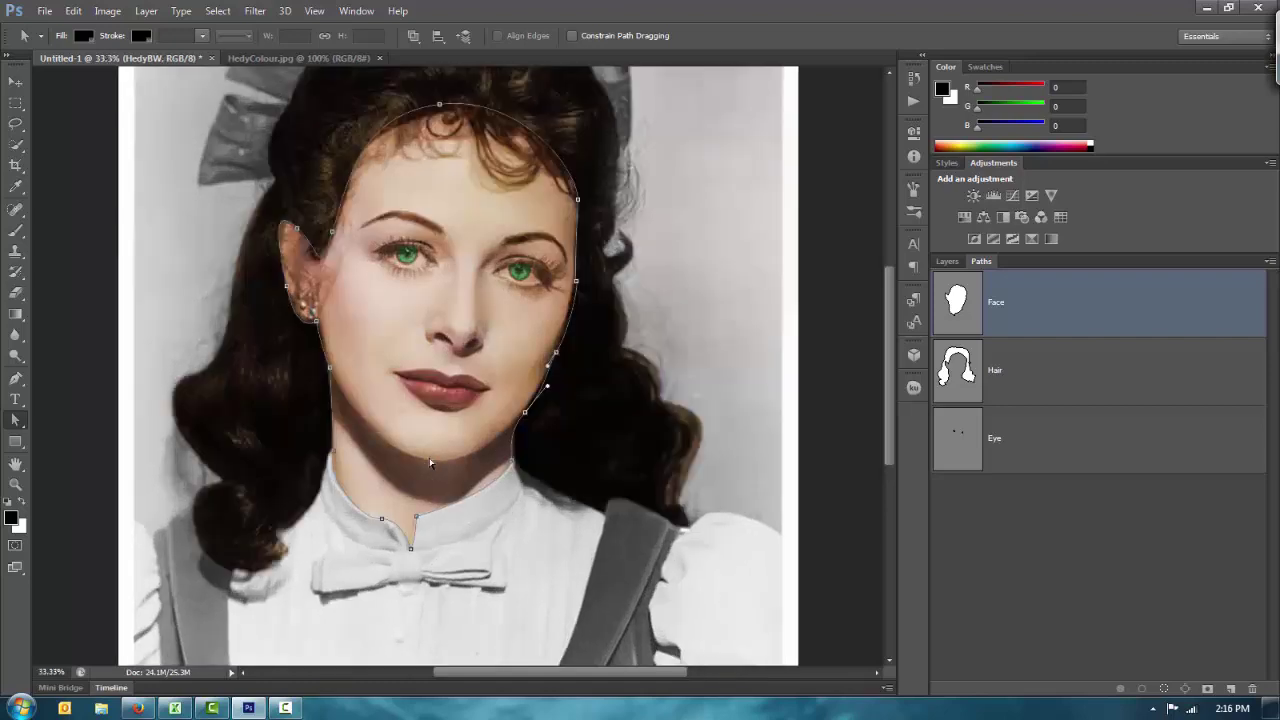
key("ctrl+plus")
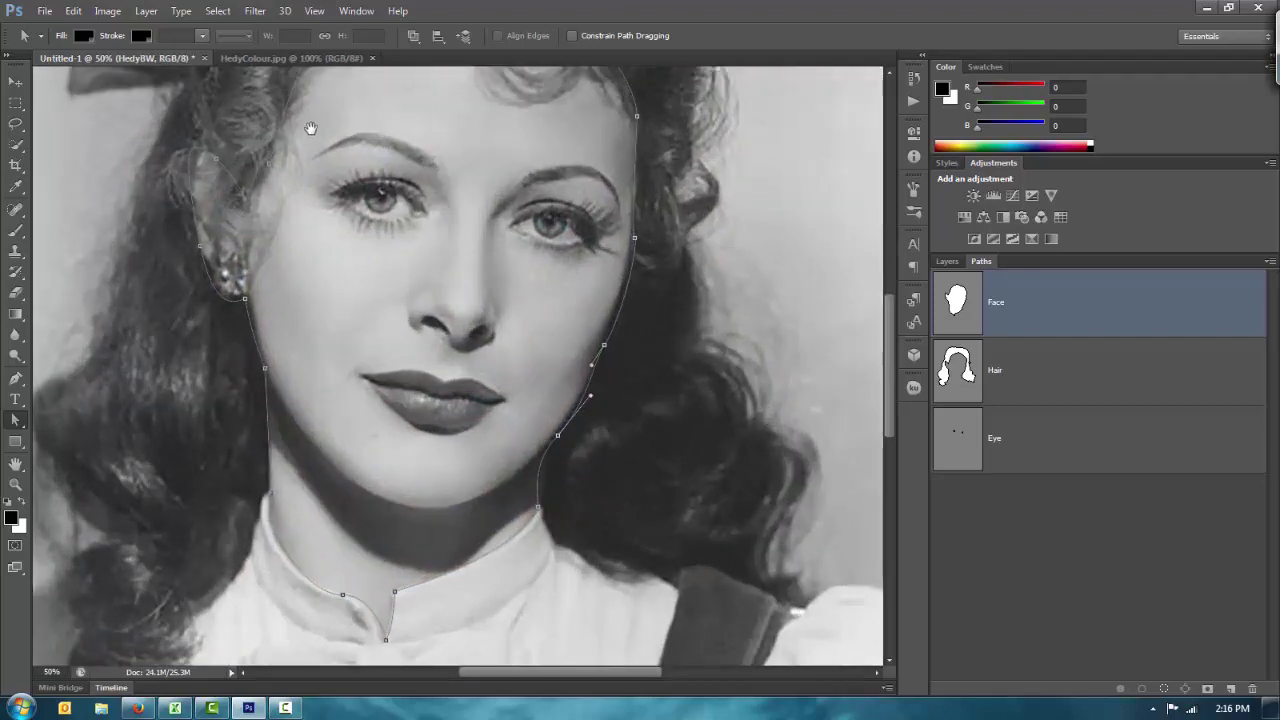
scroll(306, 286, "up", 5)
left_click_drag(285, 228, 229, 310)
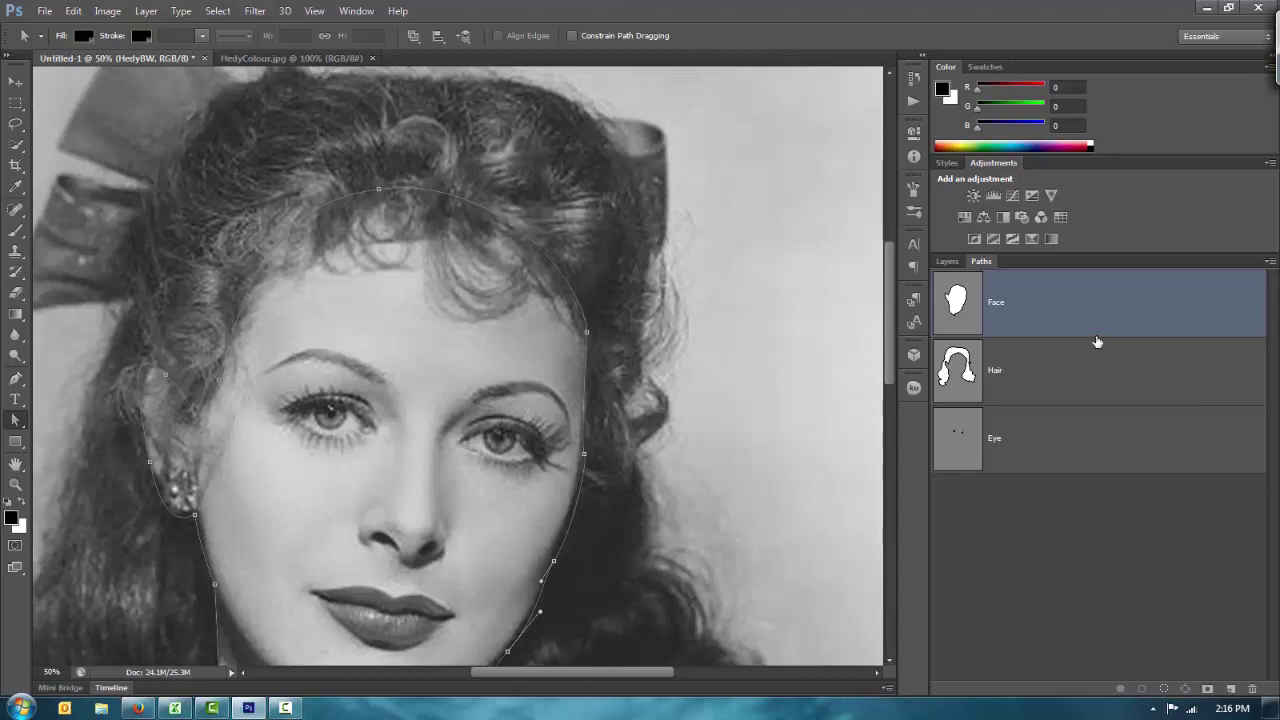
left_click(1062, 399)
left_click(1067, 302)
right_click(1045, 302)
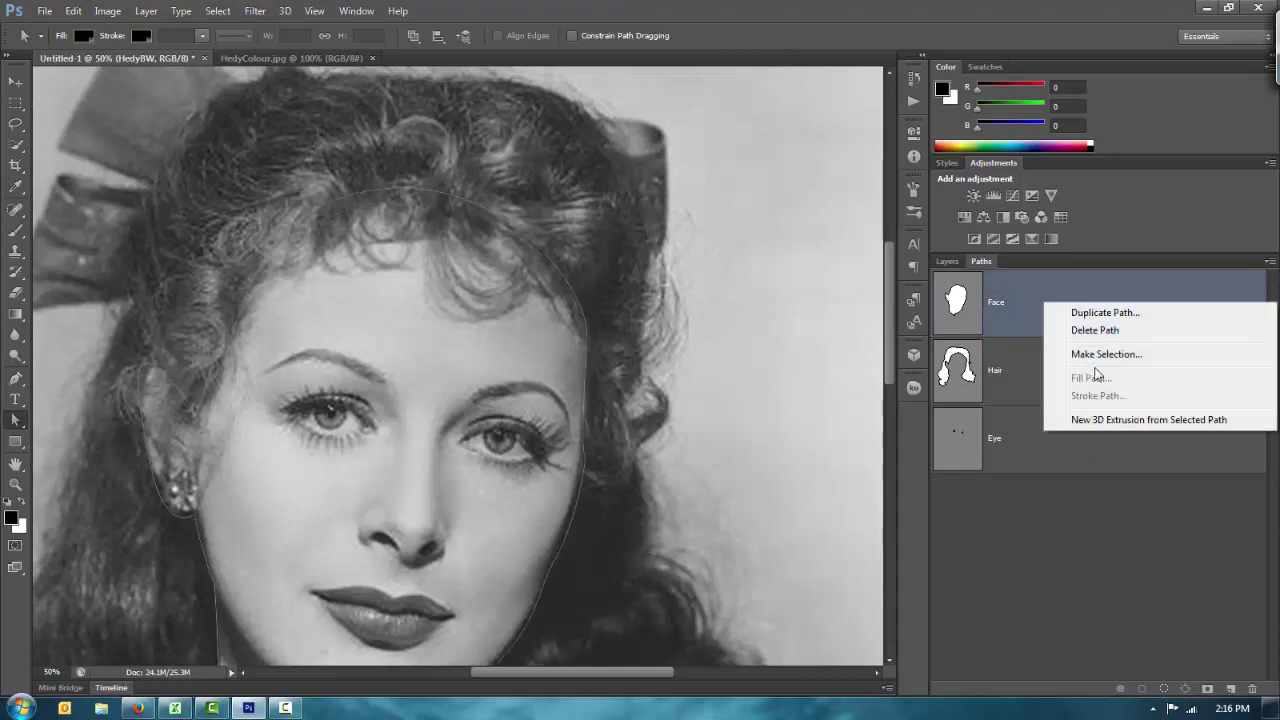
left_click(1102, 355)
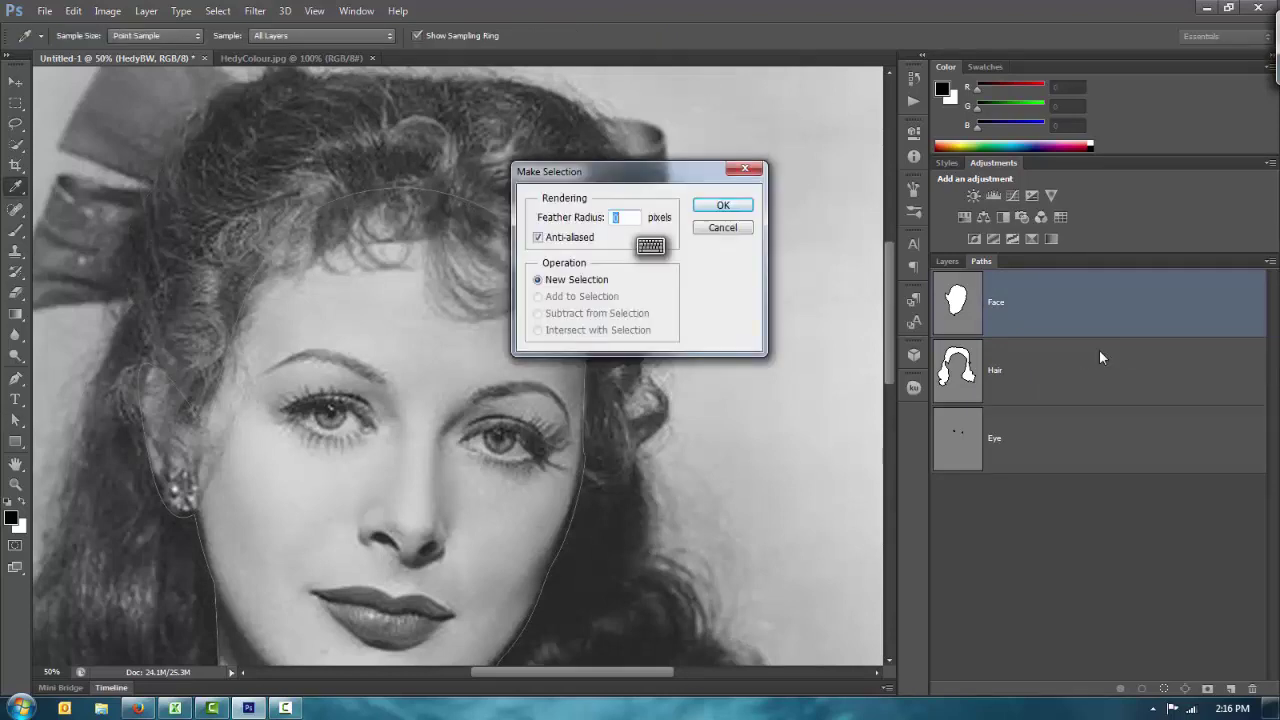
left_click(722, 228)
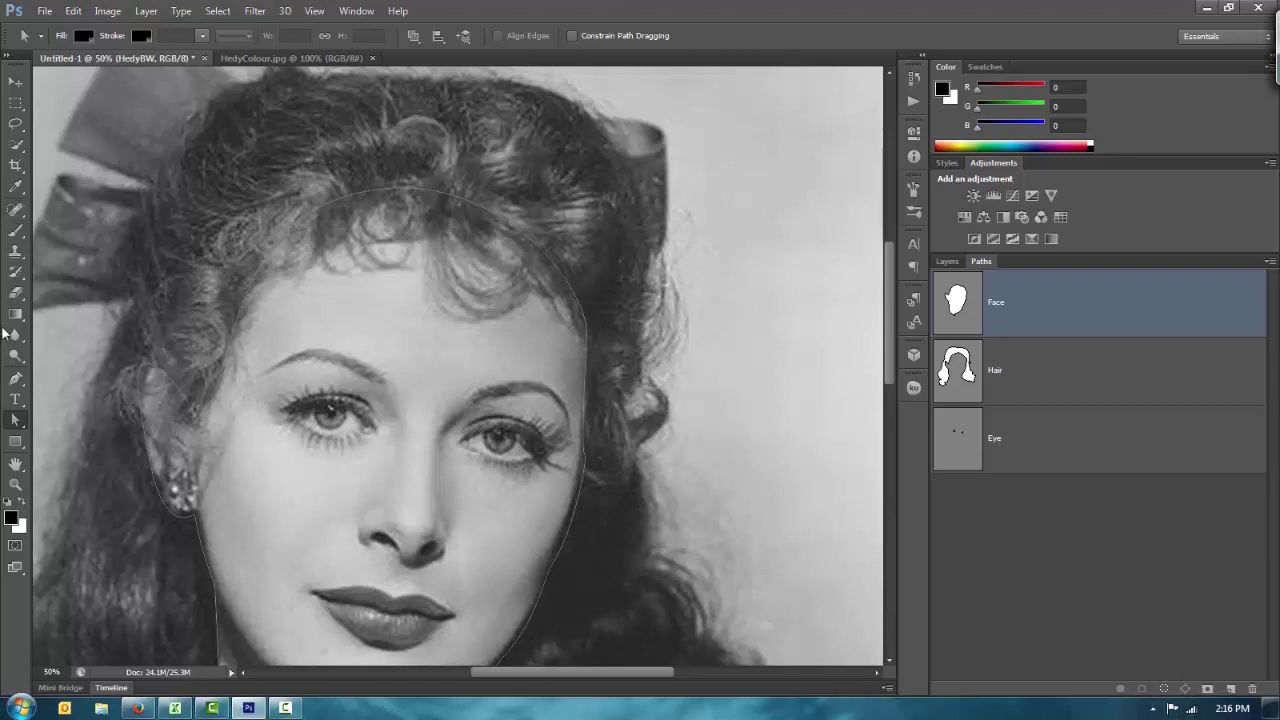
Step: Turn the Face path into a new anti-aliased selection with a 0-pixel feather, using the Pen tool's selection option
left_click(15, 378)
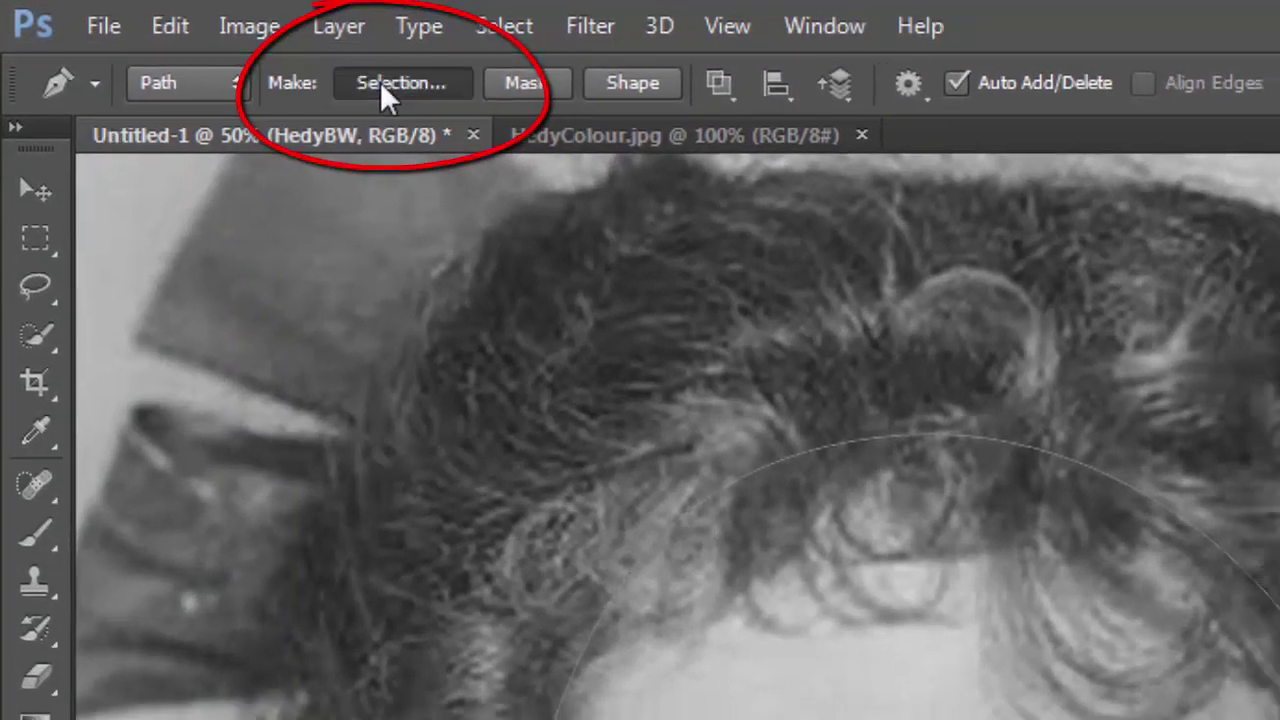
left_click(387, 83)
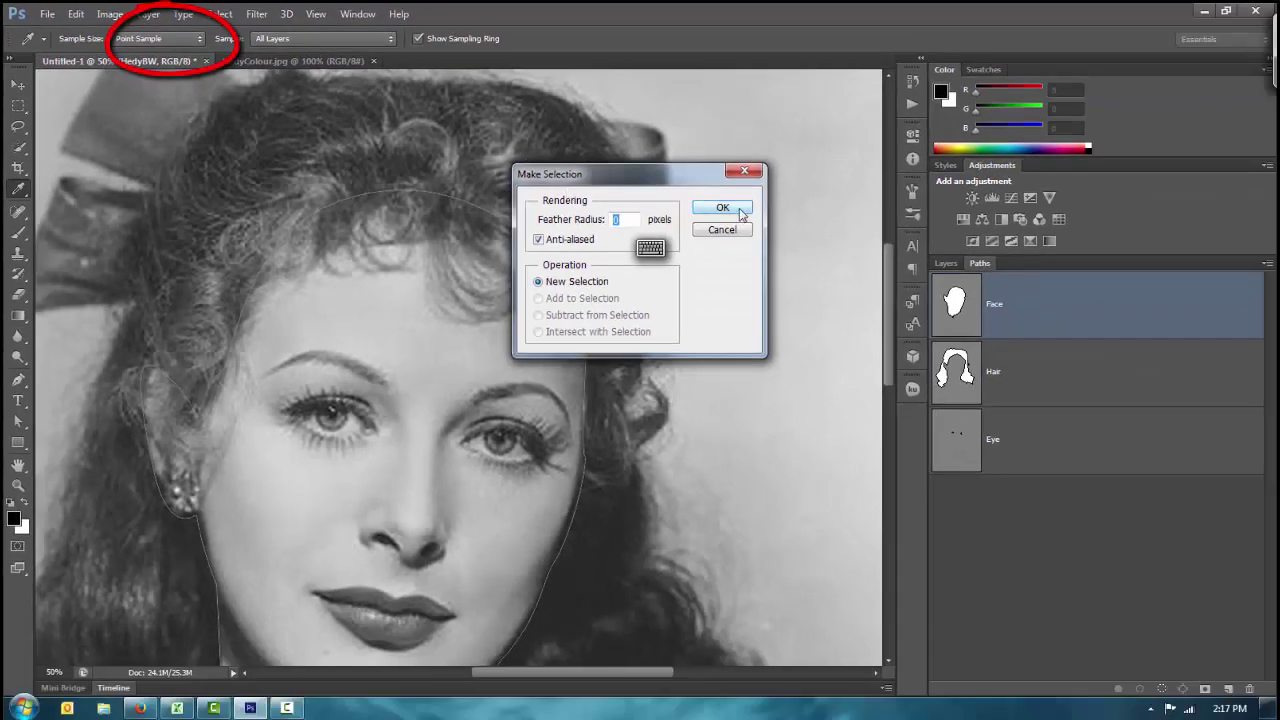
left_click(742, 212)
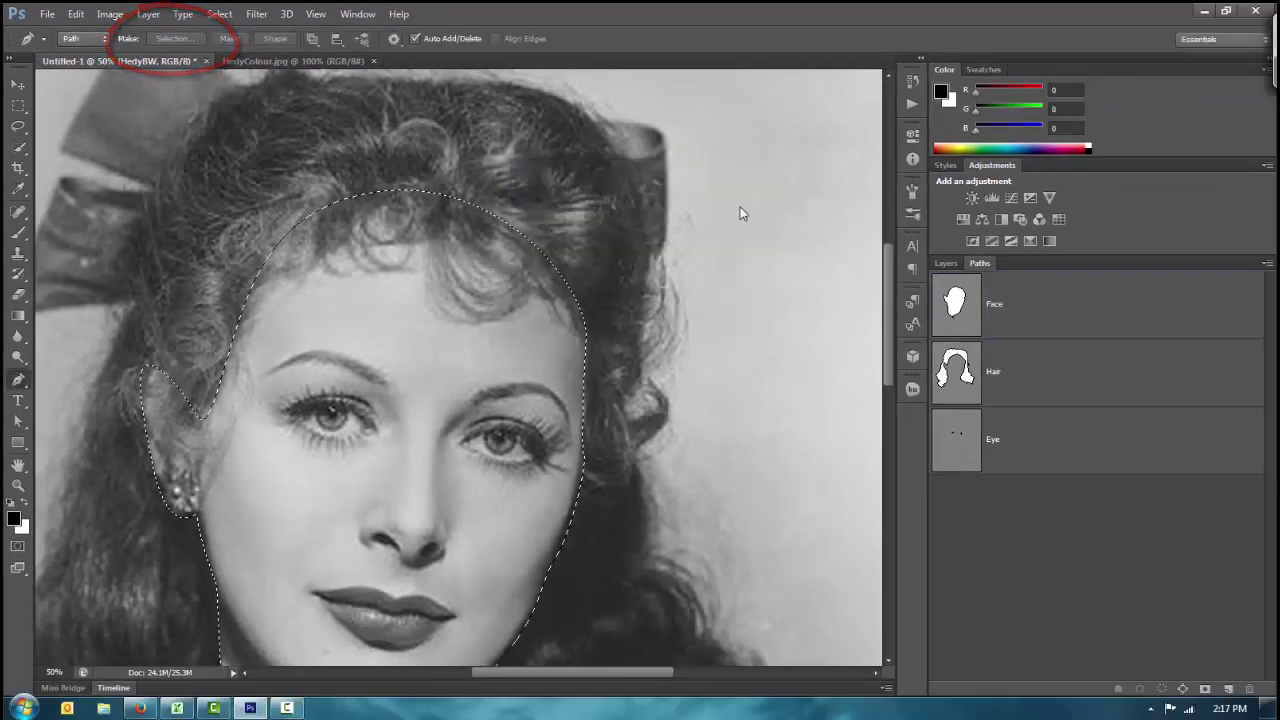
Step: Add a Hue/Saturation adjustment layer masked by the face selection, enable Colorize, and set its hue to 36
key("ctrl+minus")
mouse_move(459, 298)
left_mouse_down()
mouse_move(459, 228)
mouse_move(467, 298)
left_mouse_up()
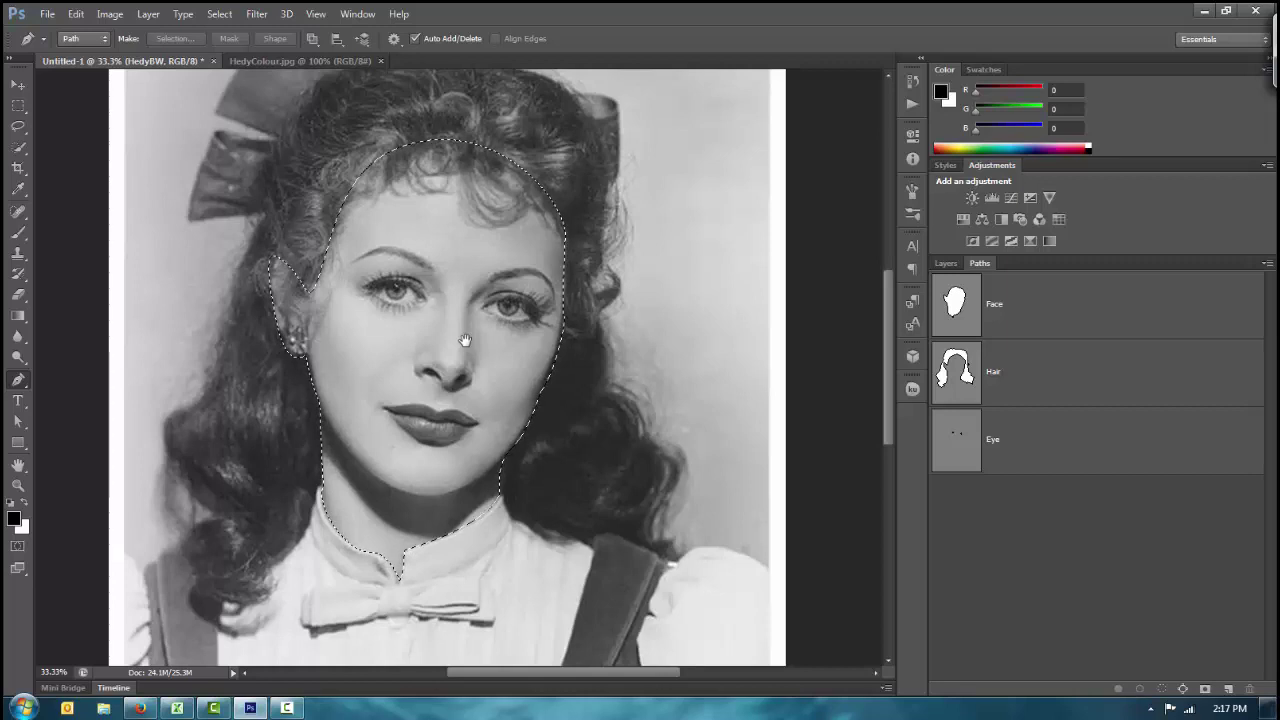
left_click(946, 263)
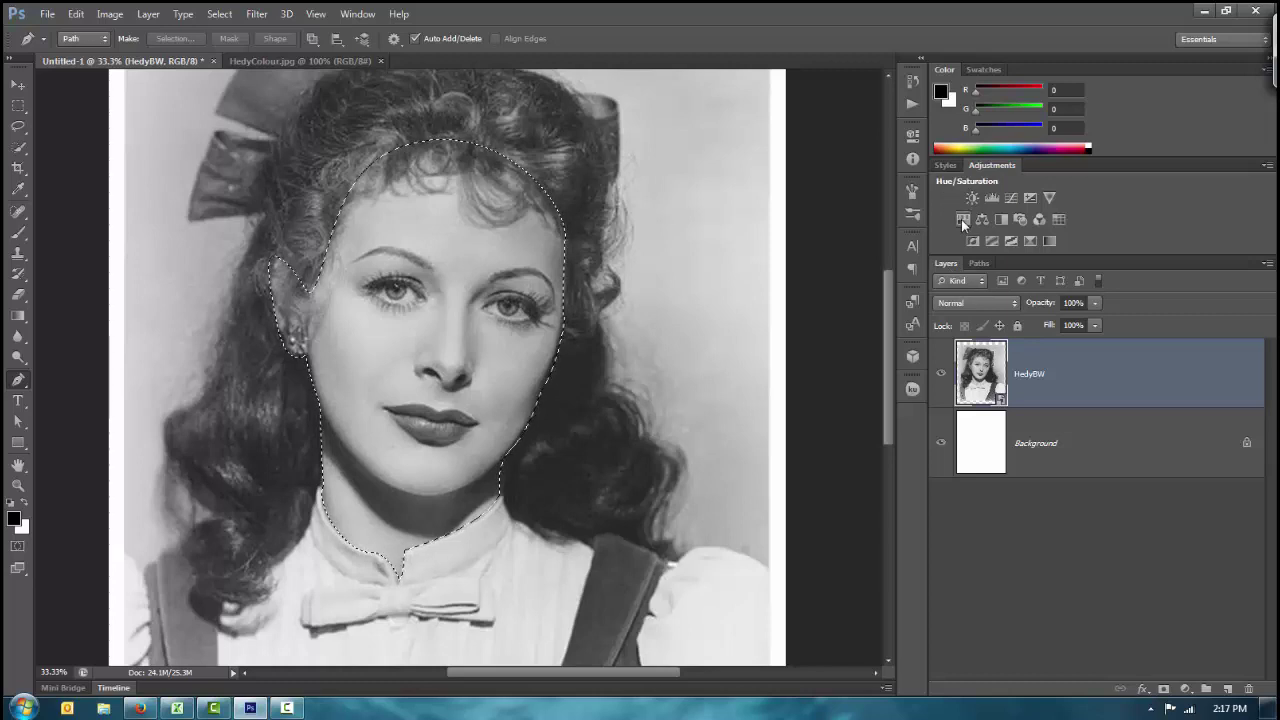
left_click(961, 219)
left_click(753, 319)
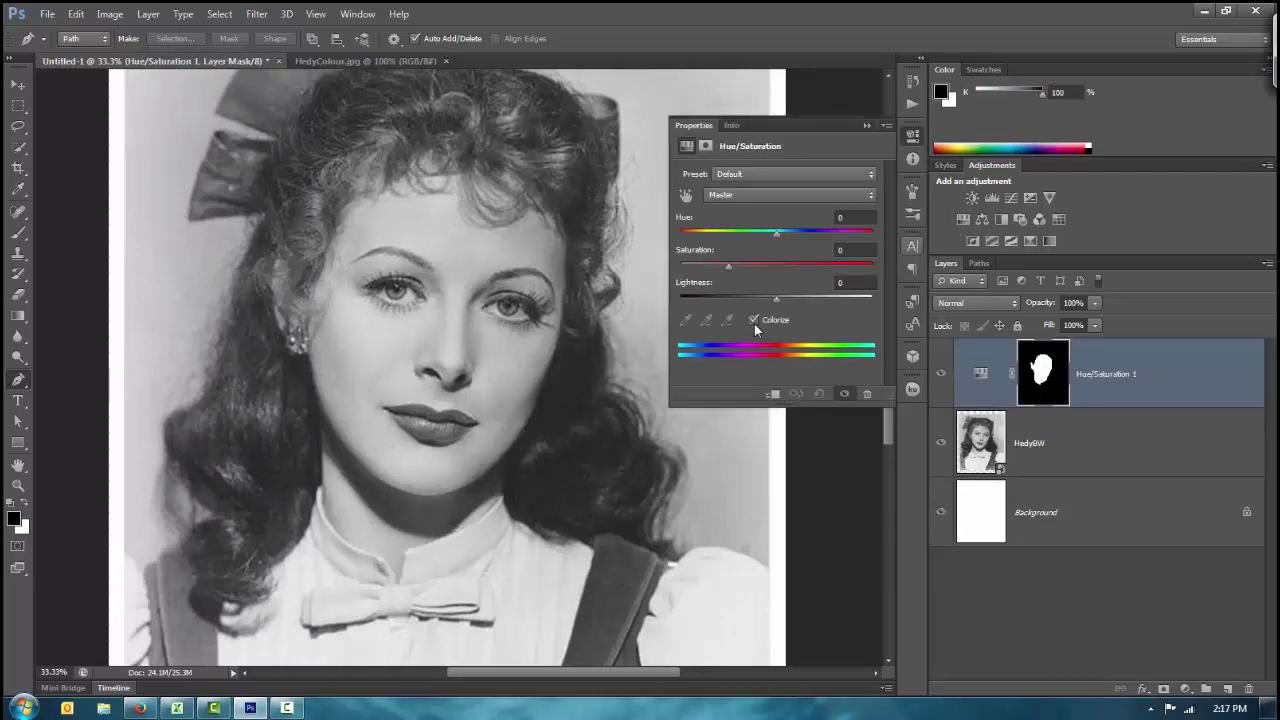
left_click_drag(681, 233, 698, 238)
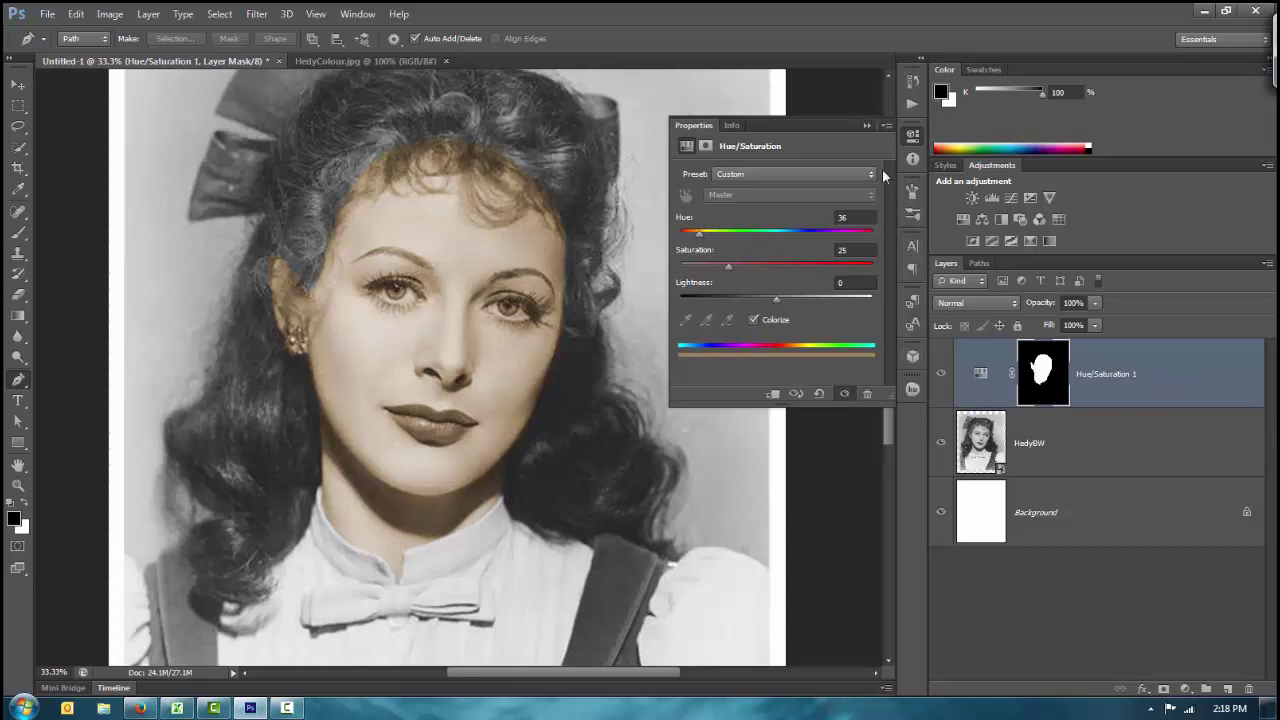
Step: Set the face adjustment layer's saturation to 40 and its hue to 220
left_click(17, 84)
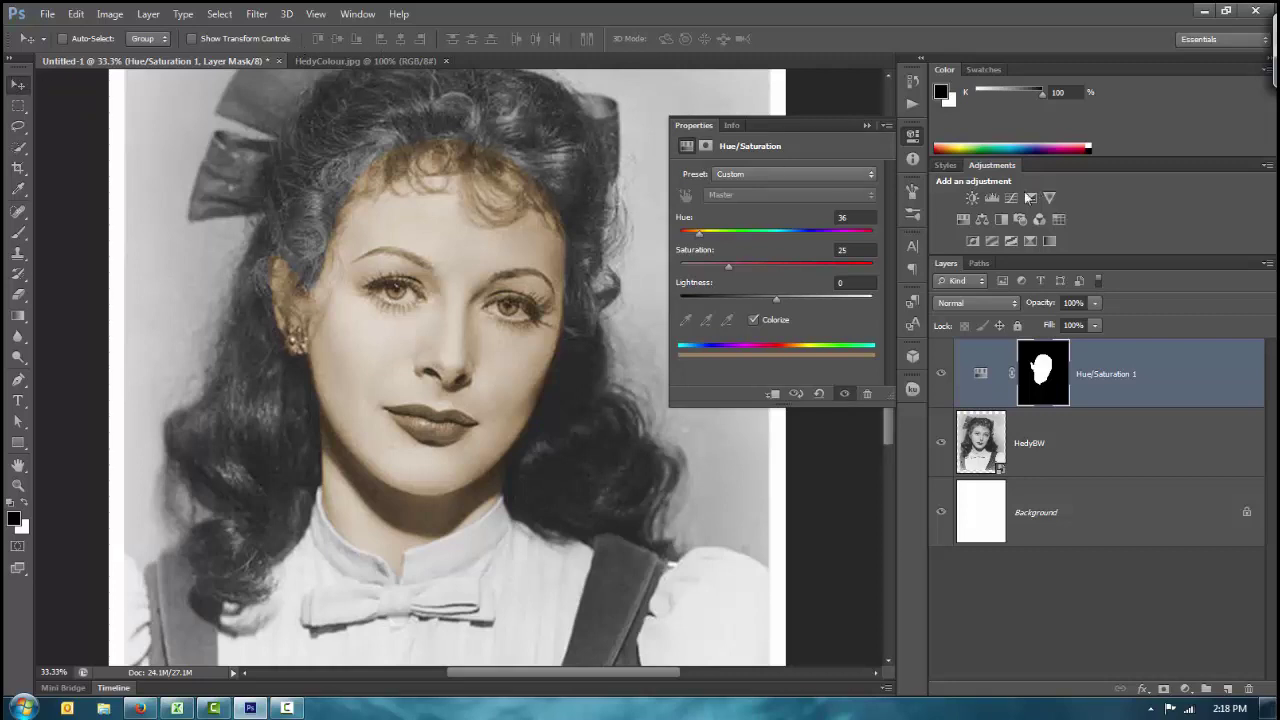
left_click(855, 247)
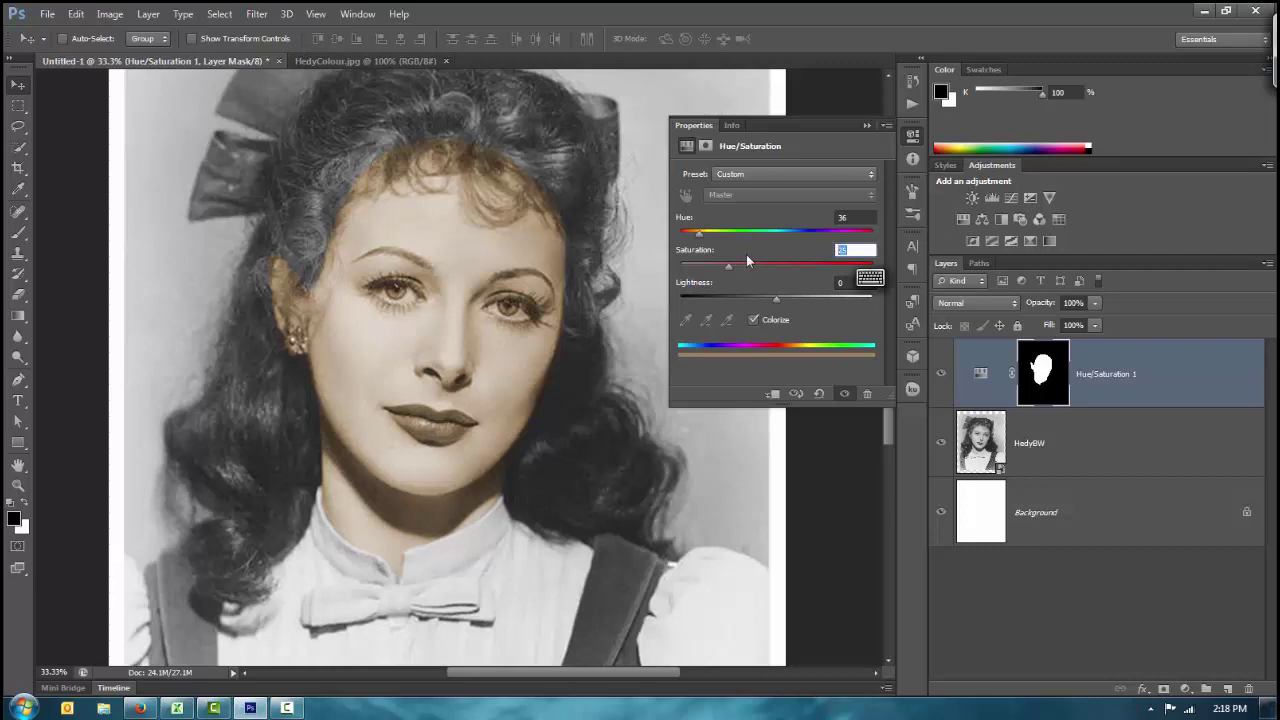
type("40")
key("Return")
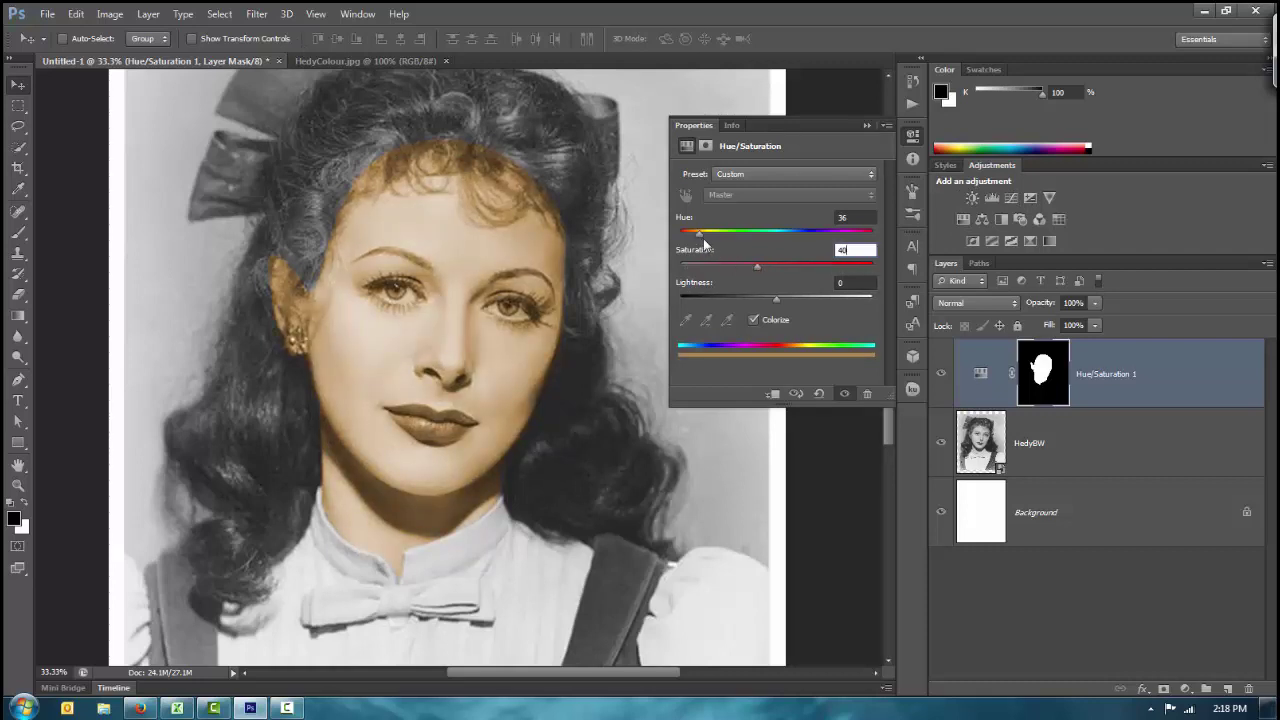
left_click_drag(720, 232, 797, 233)
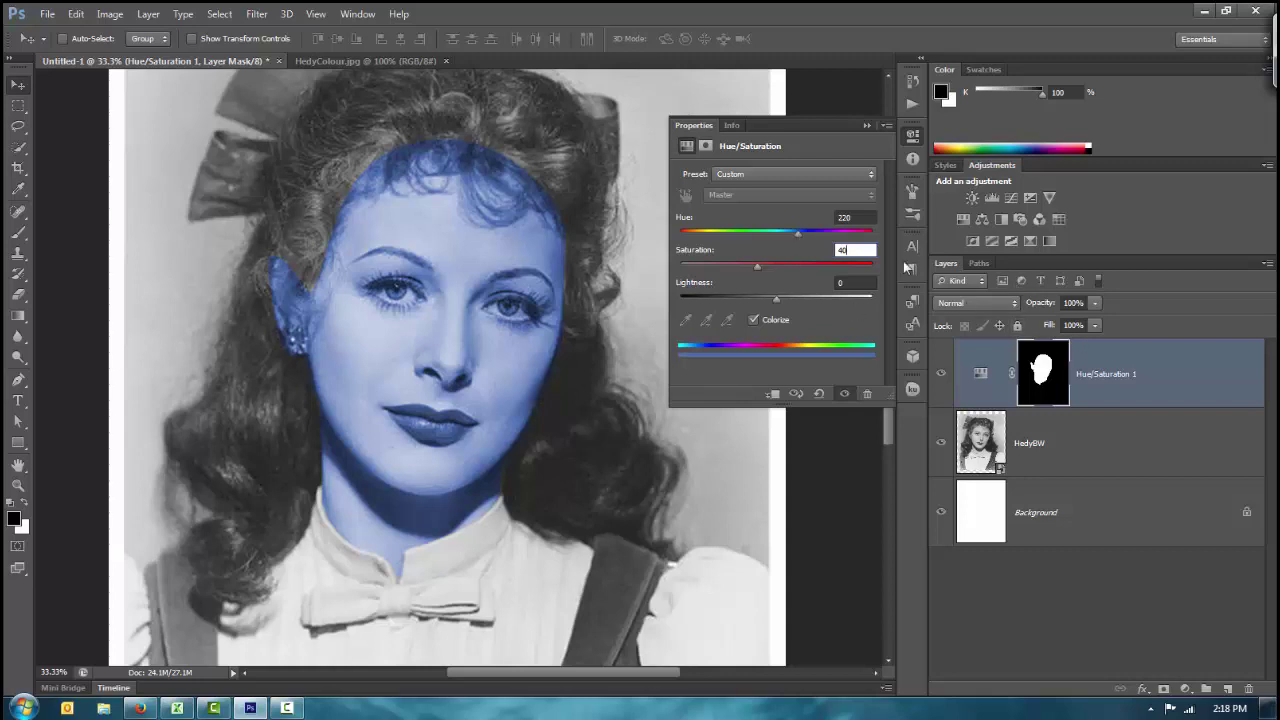
Step: Rename the Hue/Saturation adjustment layer as Blue
double_click(1108, 374)
type("H")
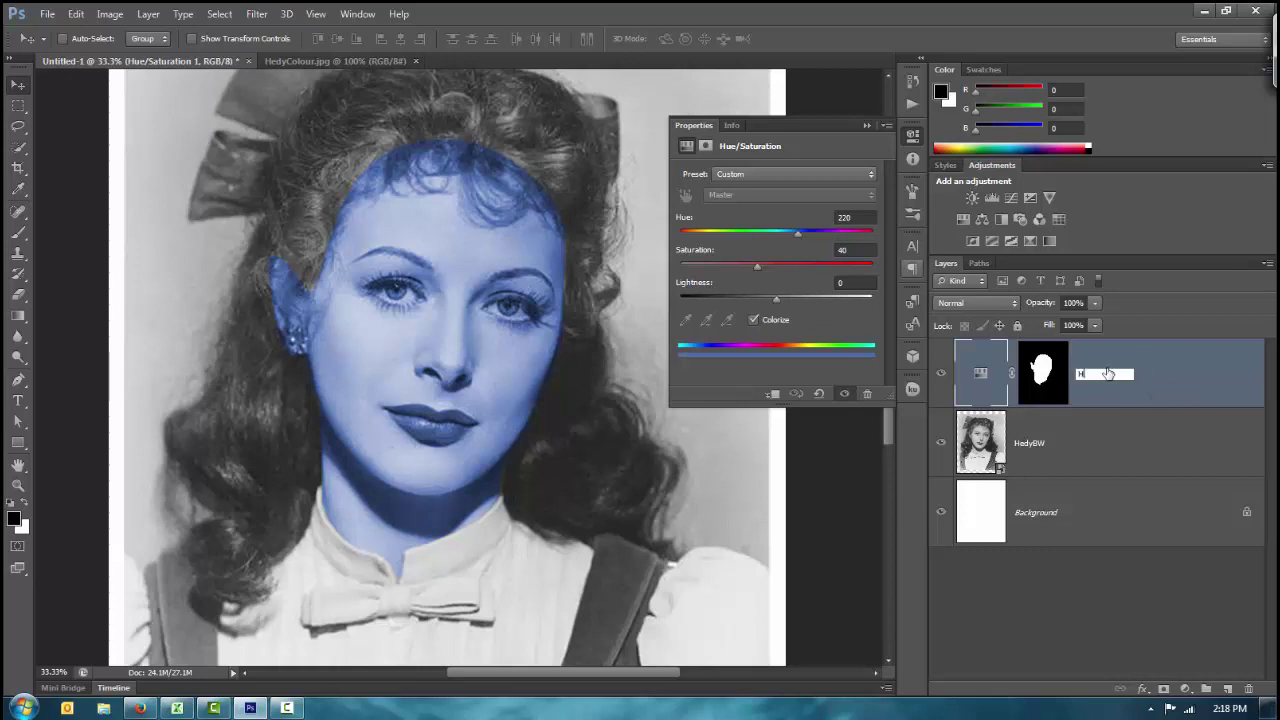
type("lue")
key("Return")
Step: Duplicate the Blue adjustment layer within the same document and set the copy's hue to 0
right_click(1108, 374)
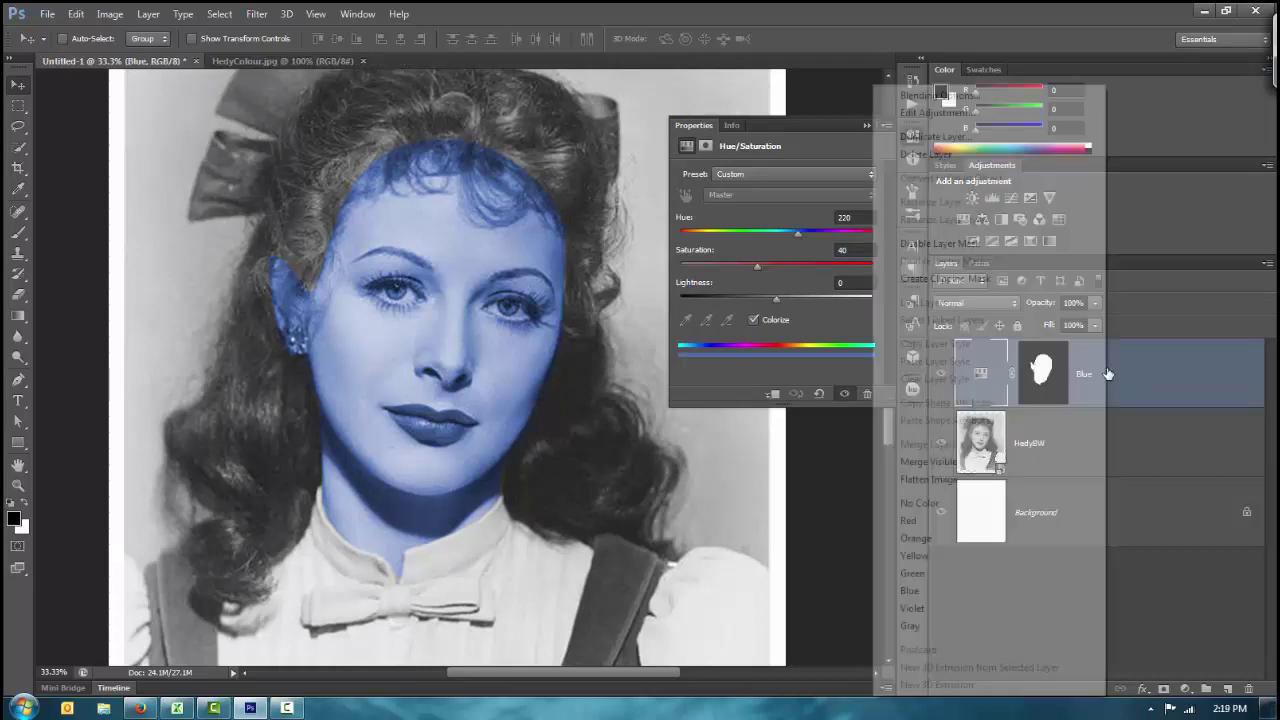
left_click(1054, 138)
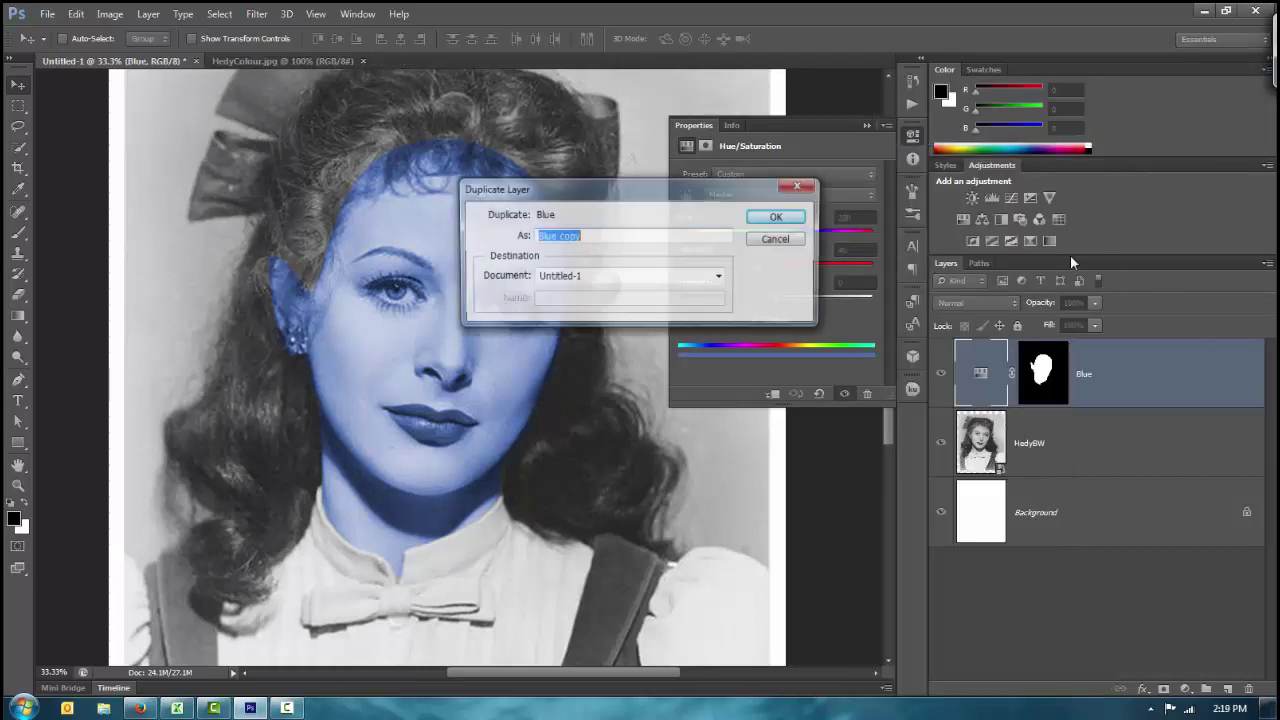
left_click(773, 218)
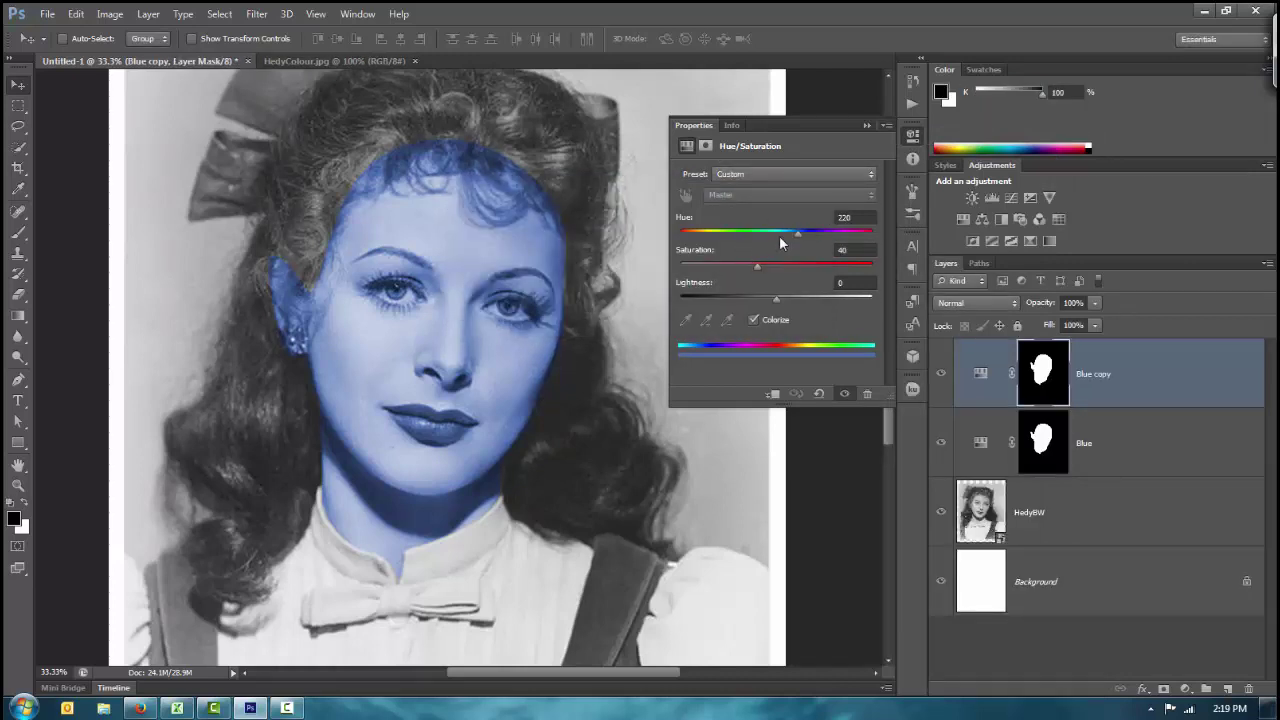
left_click_drag(795, 231, 634, 230)
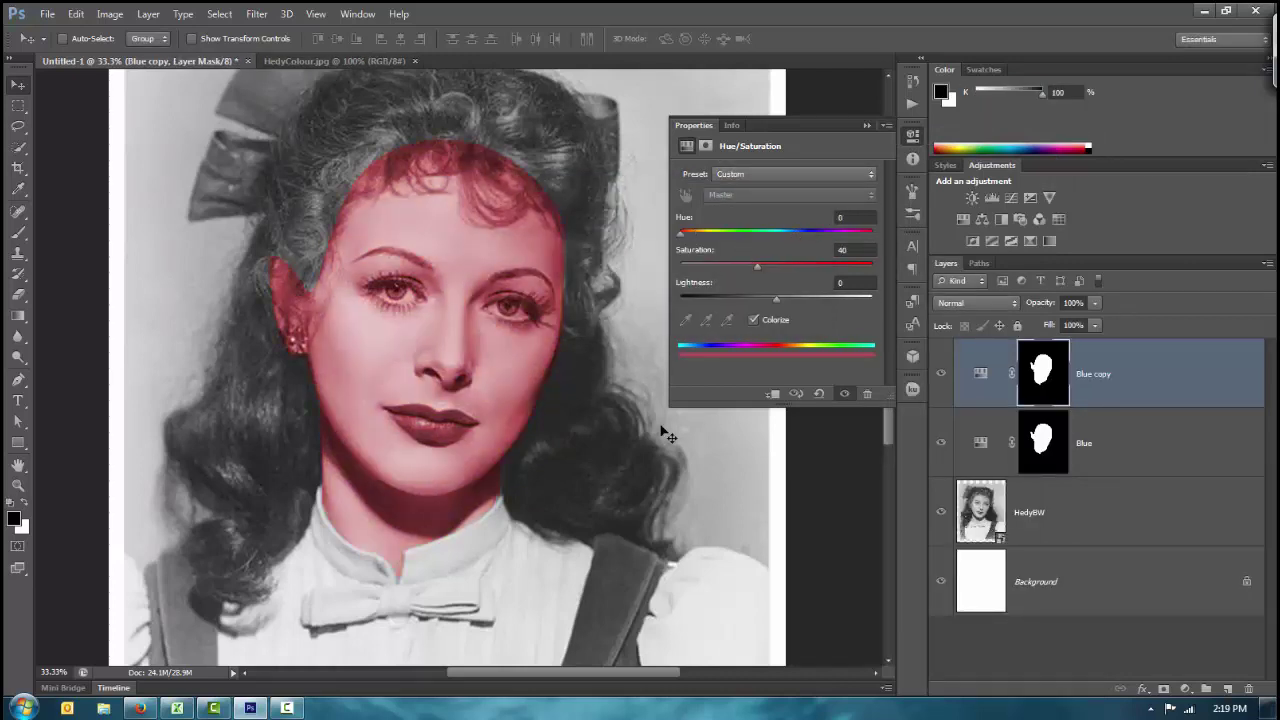
Step: Rename the Blue copy adjustment layer as Red
double_click(1100, 374)
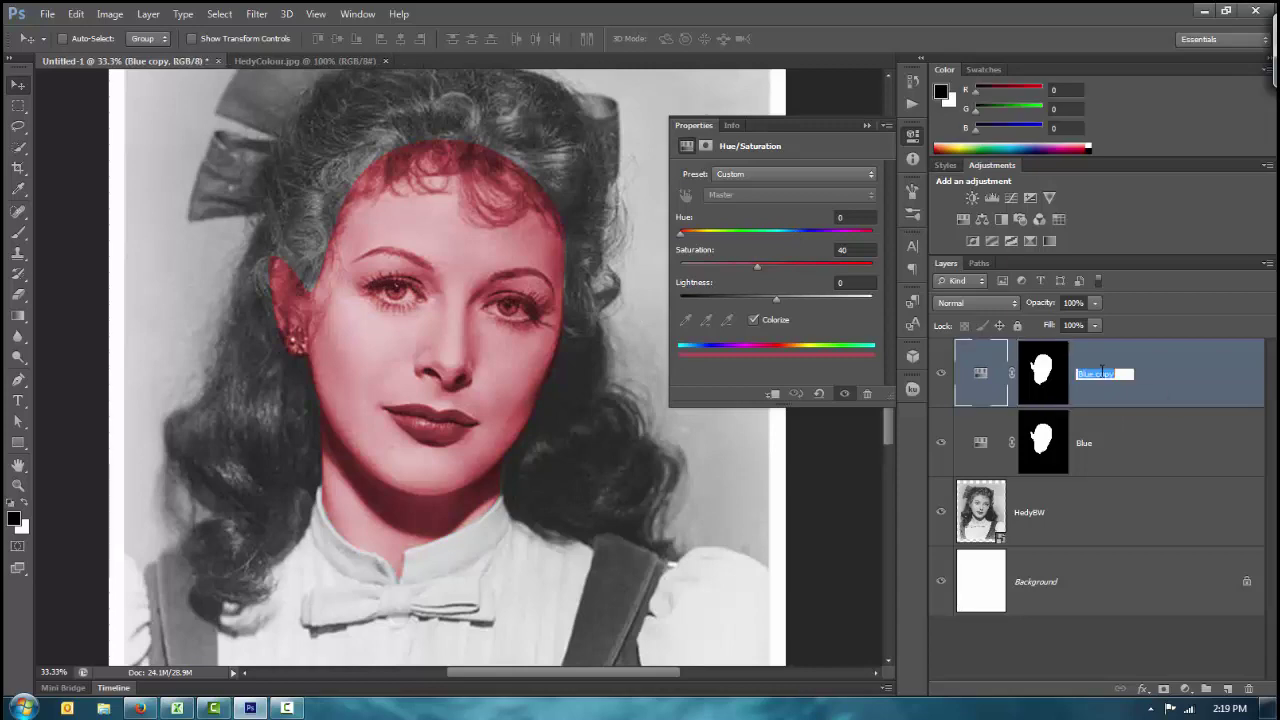
type("Red")
key("Return")
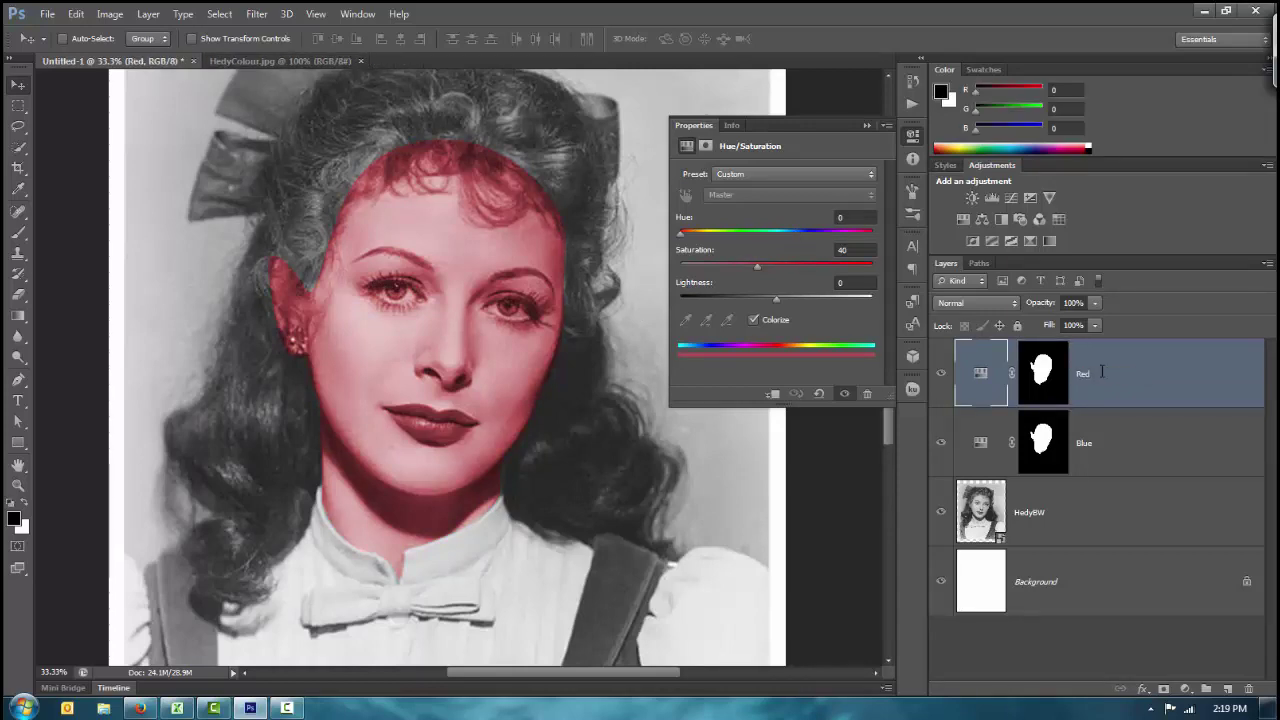
Step: Duplicate the Red adjustment layer within the same document and name the duplicate Yellow
right_click(1102, 372)
left_click(930, 132)
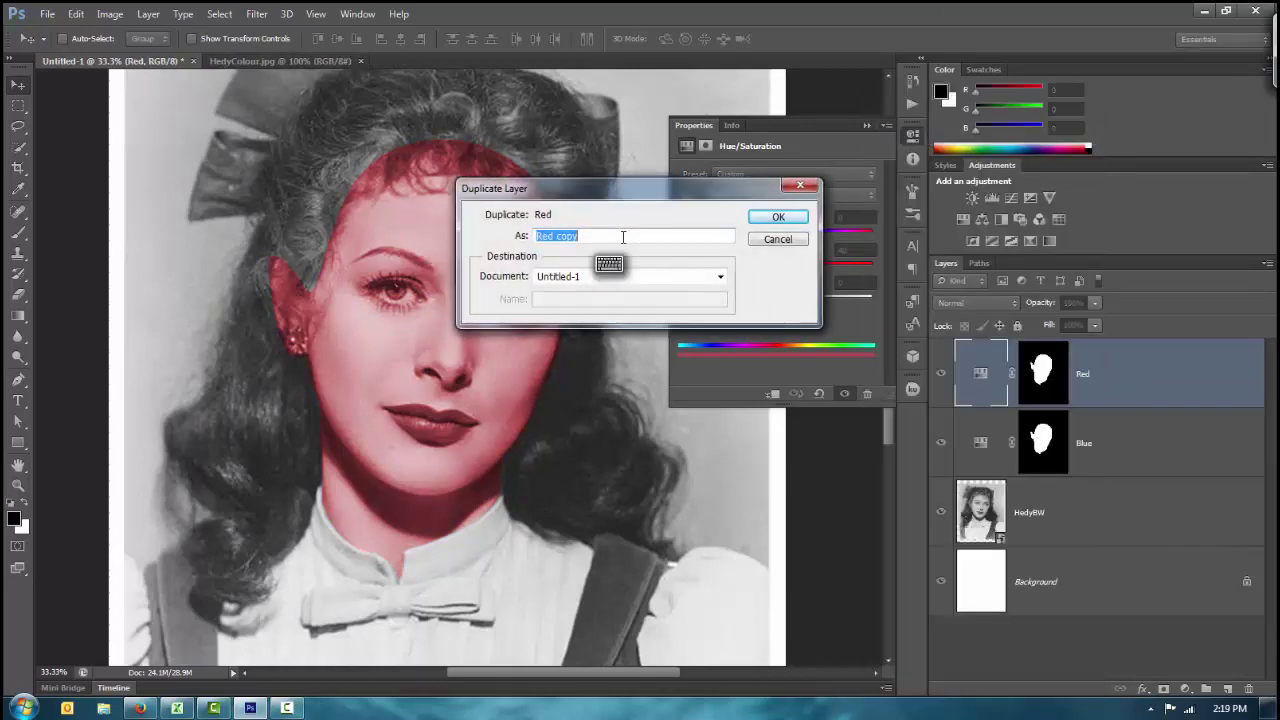
type("Ye")
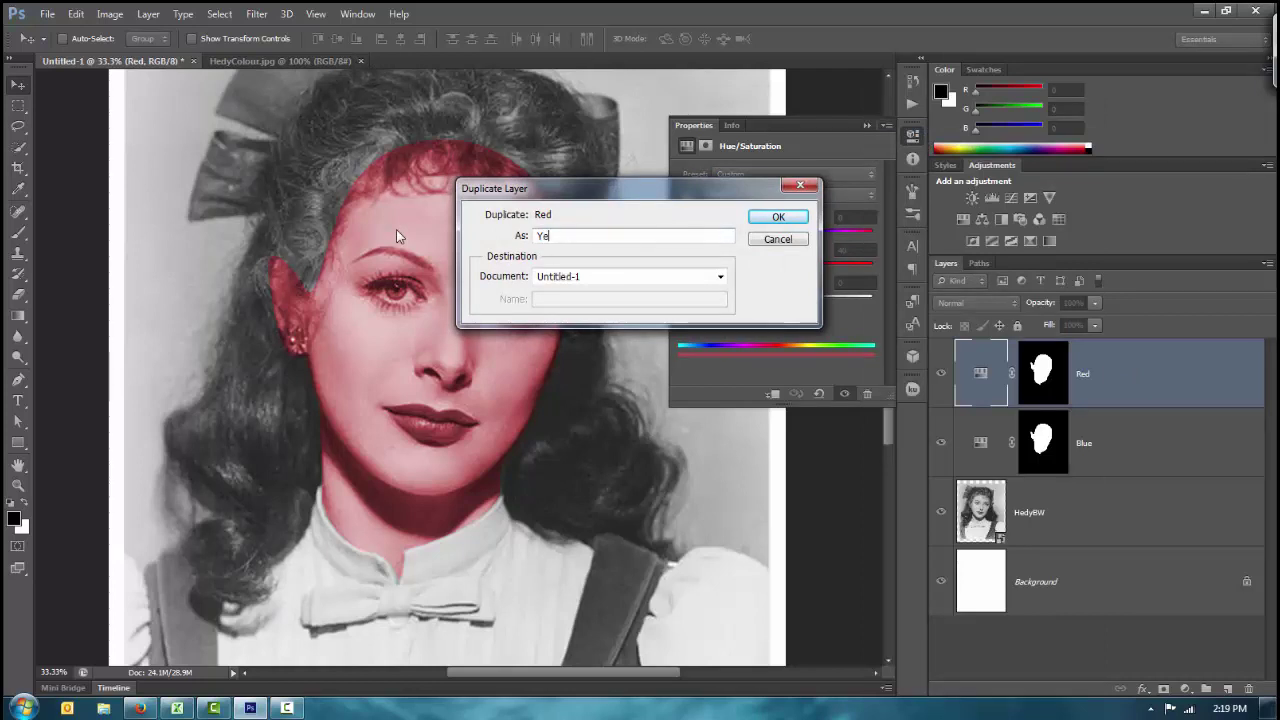
type("llow")
key("Return")
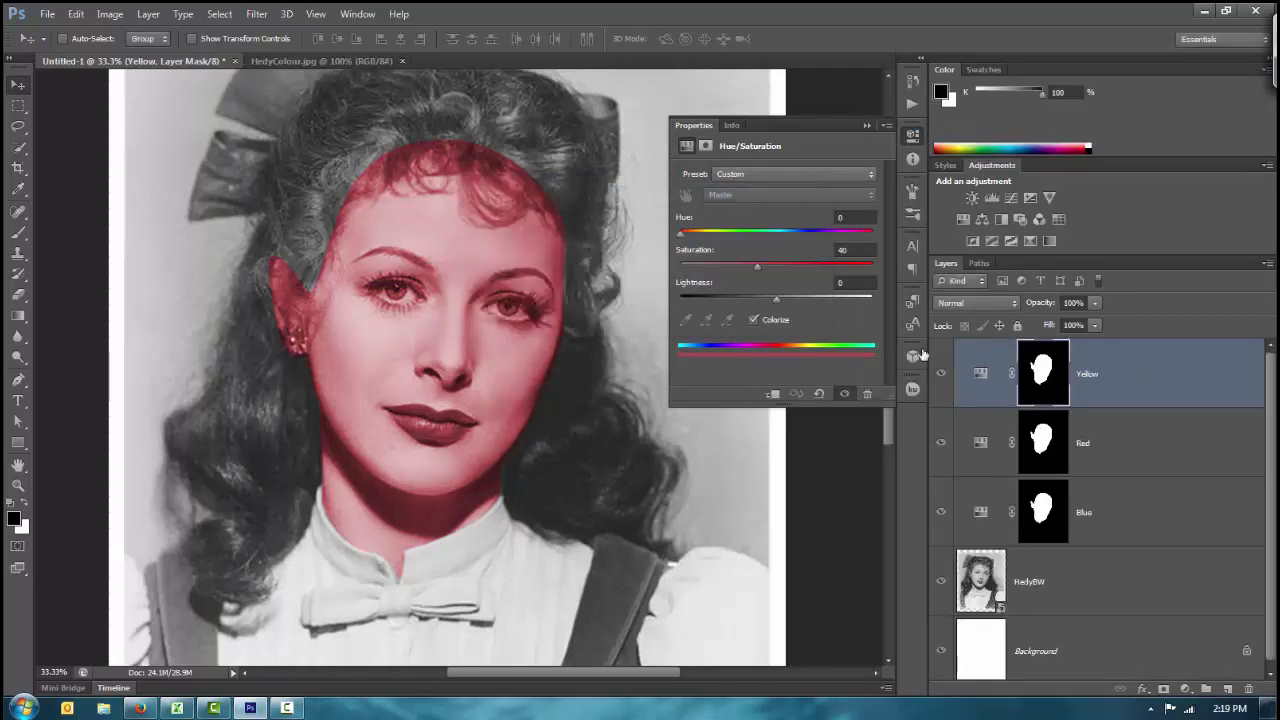
Step: Set the Yellow adjustment layer's hue to 48 and raise its saturation slightly above 40
mouse_move(682, 237)
left_mouse_down()
mouse_move(726, 237)
mouse_move(706, 241)
left_mouse_up()
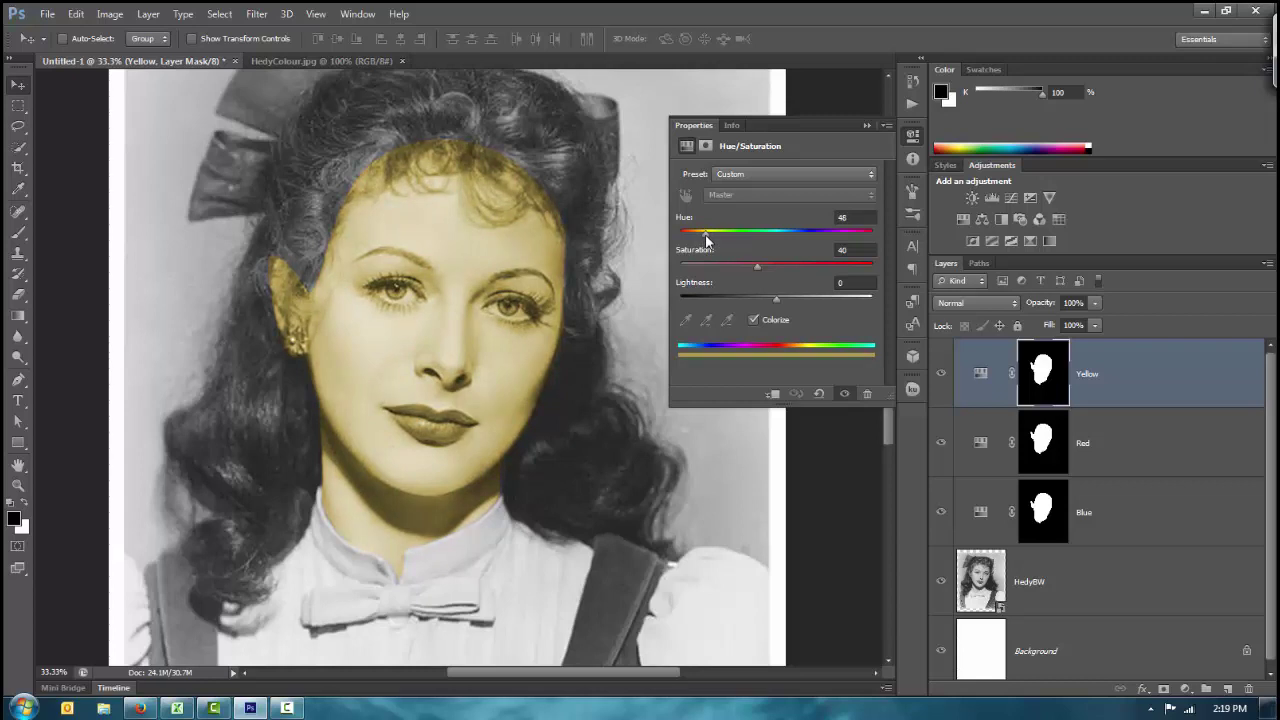
left_click_drag(757, 266, 777, 266)
left_click(866, 125)
Step: Toggle the visibility of the Yellow and Red layers to compare the yellow, red and blue face tints
left_click(940, 373)
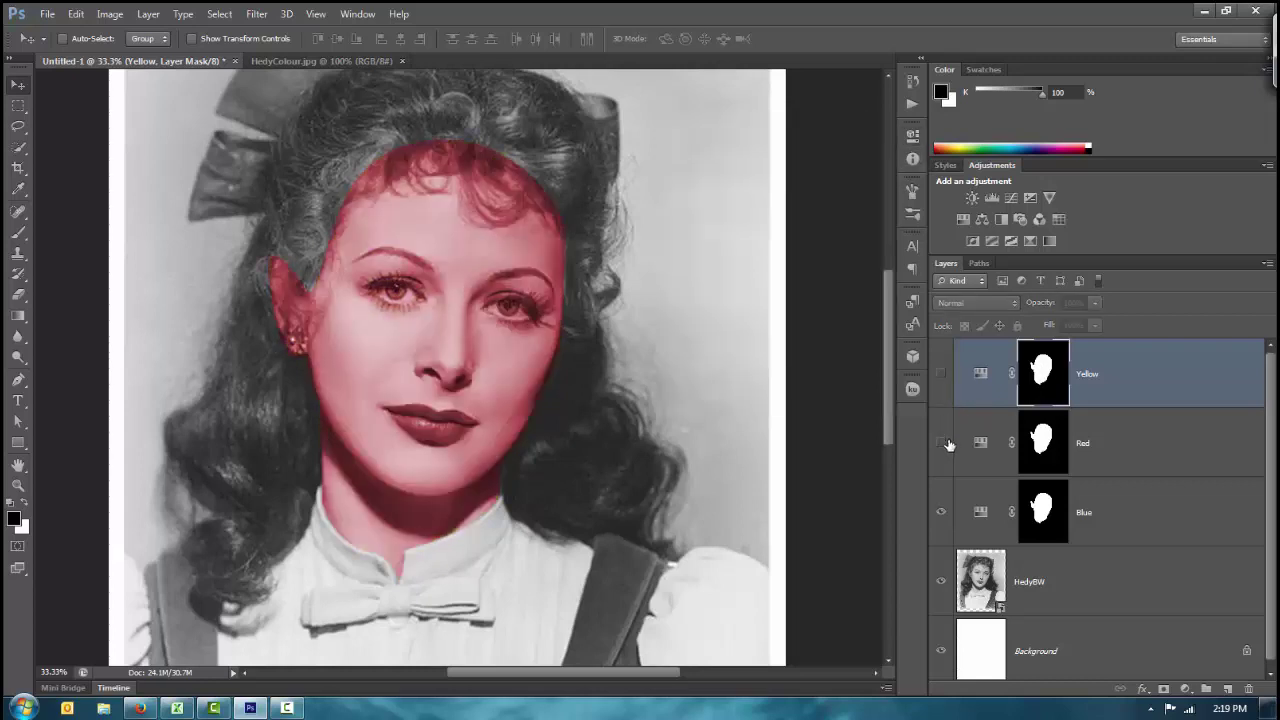
left_click(949, 444)
left_click(941, 443)
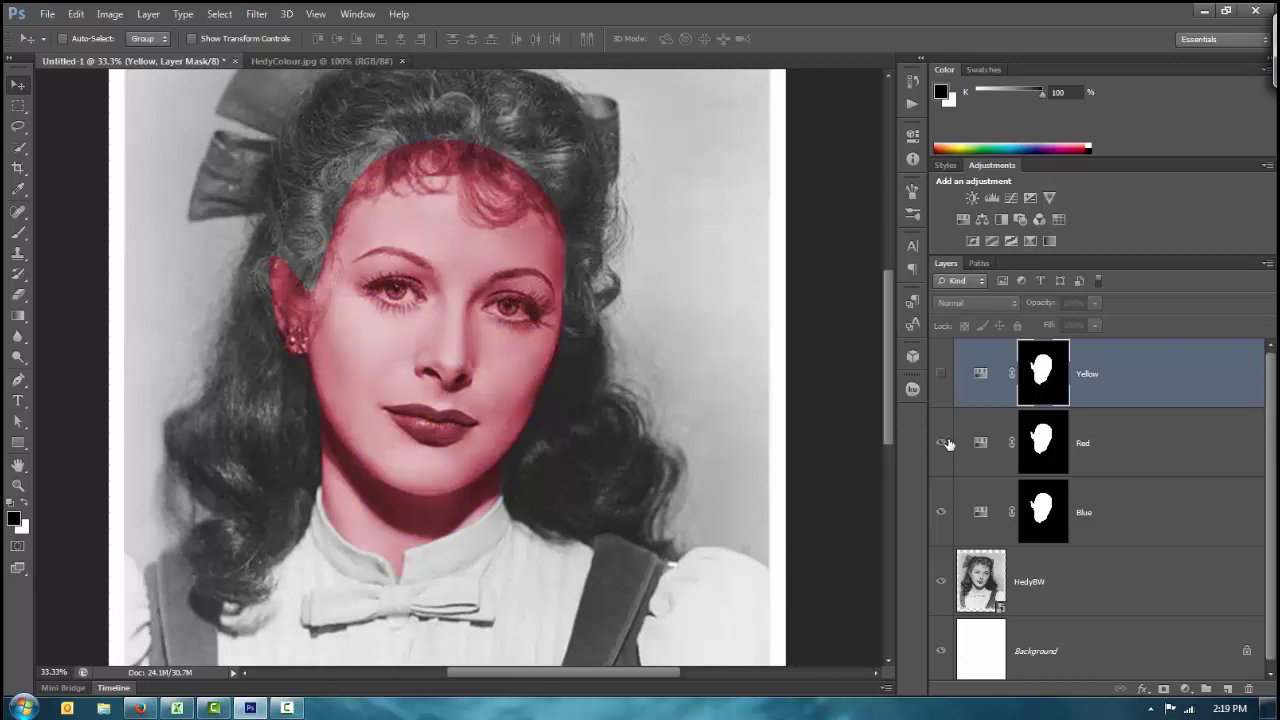
left_click(939, 380)
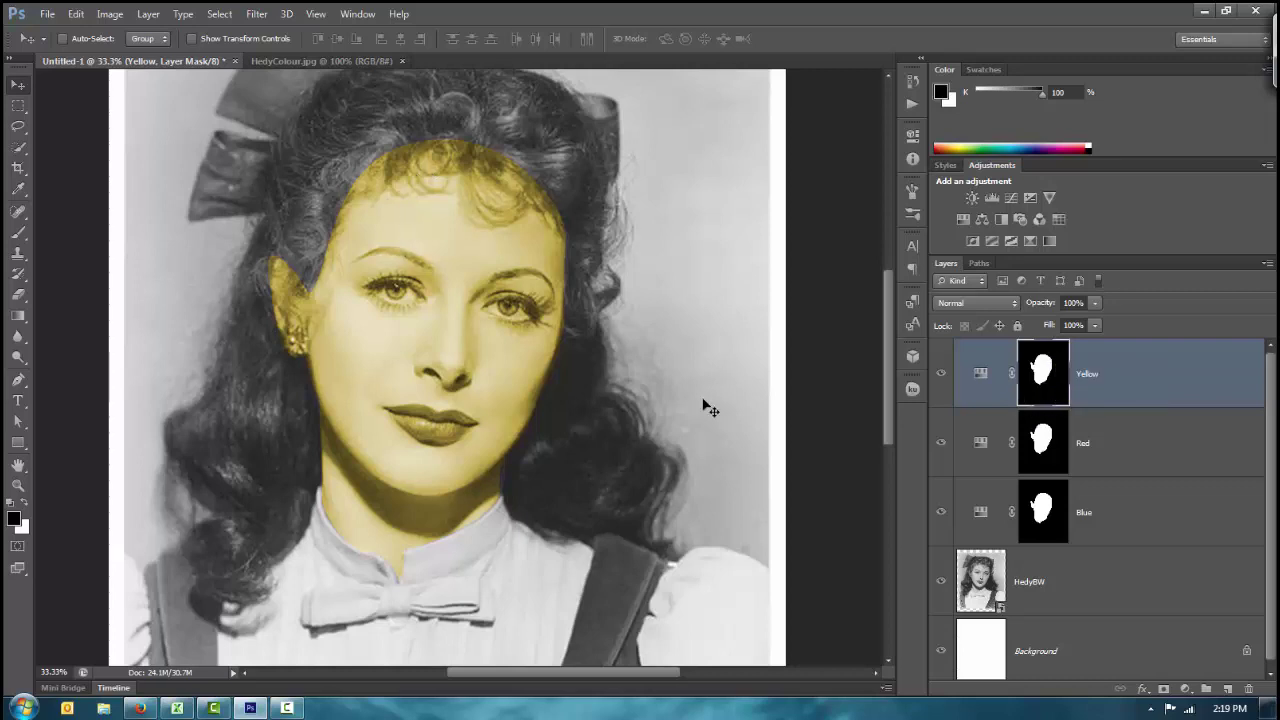
left_click(941, 374)
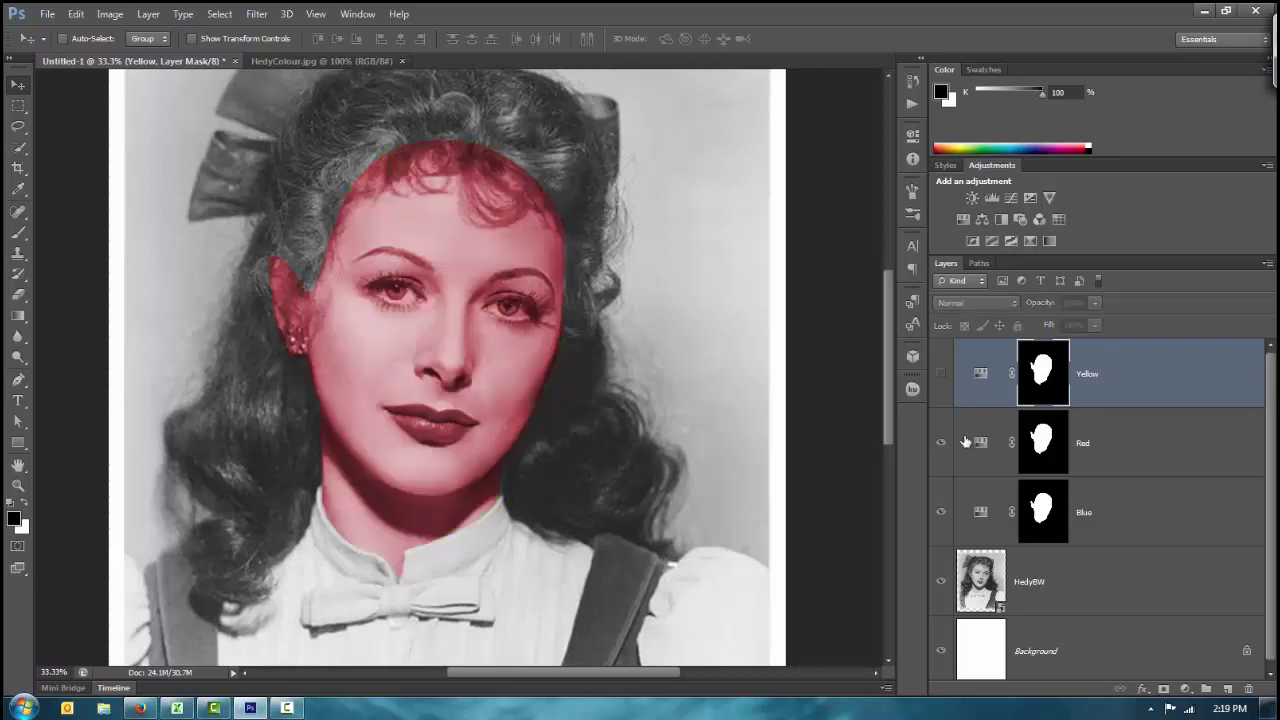
left_click(939, 443)
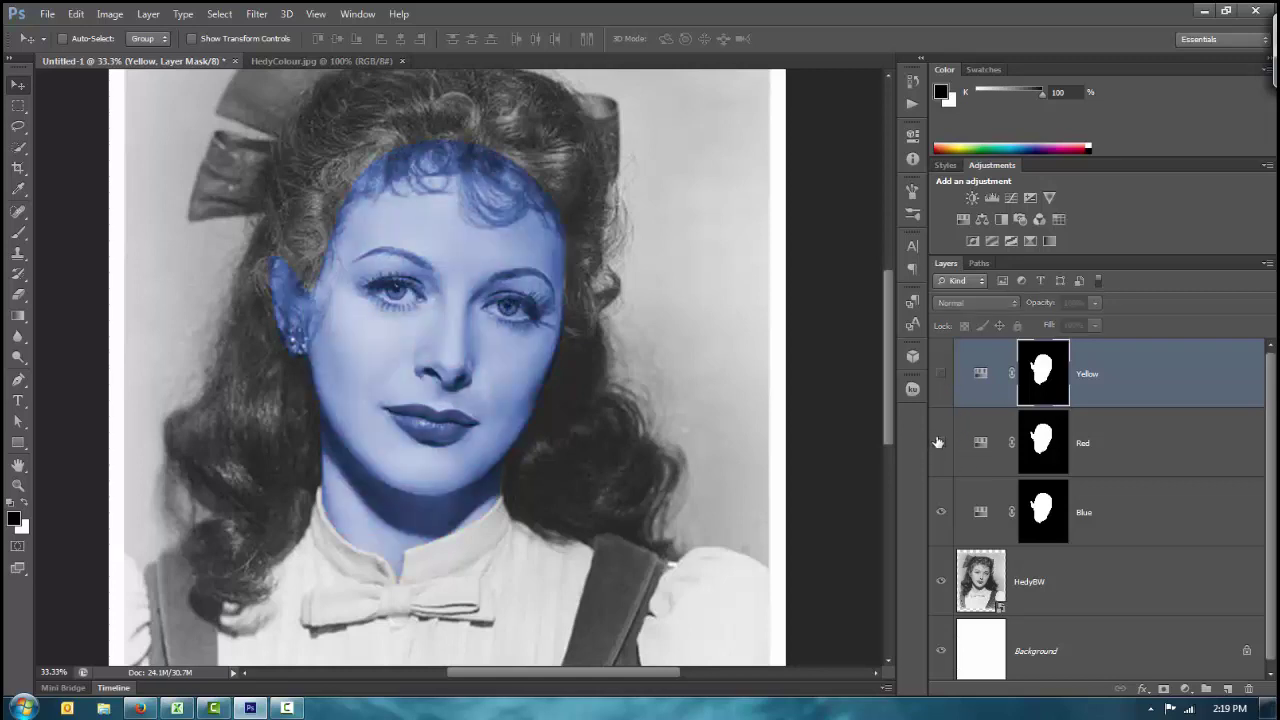
left_click(939, 443)
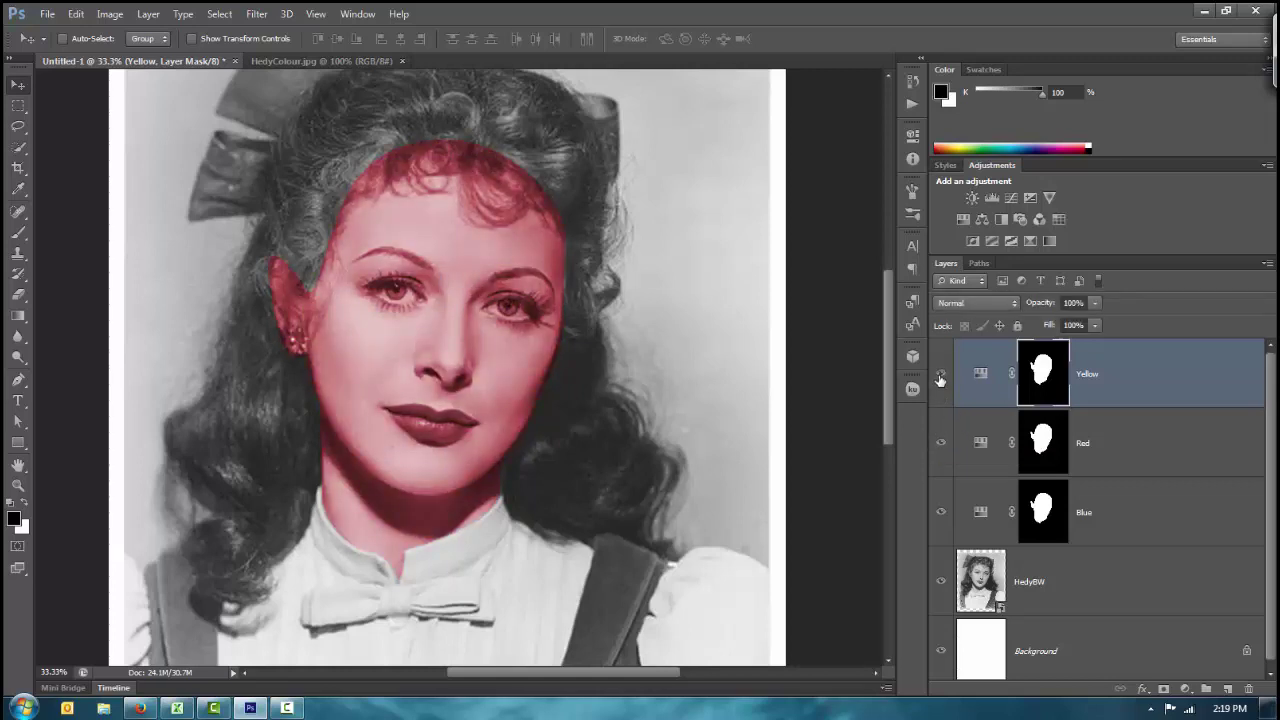
left_click(941, 375)
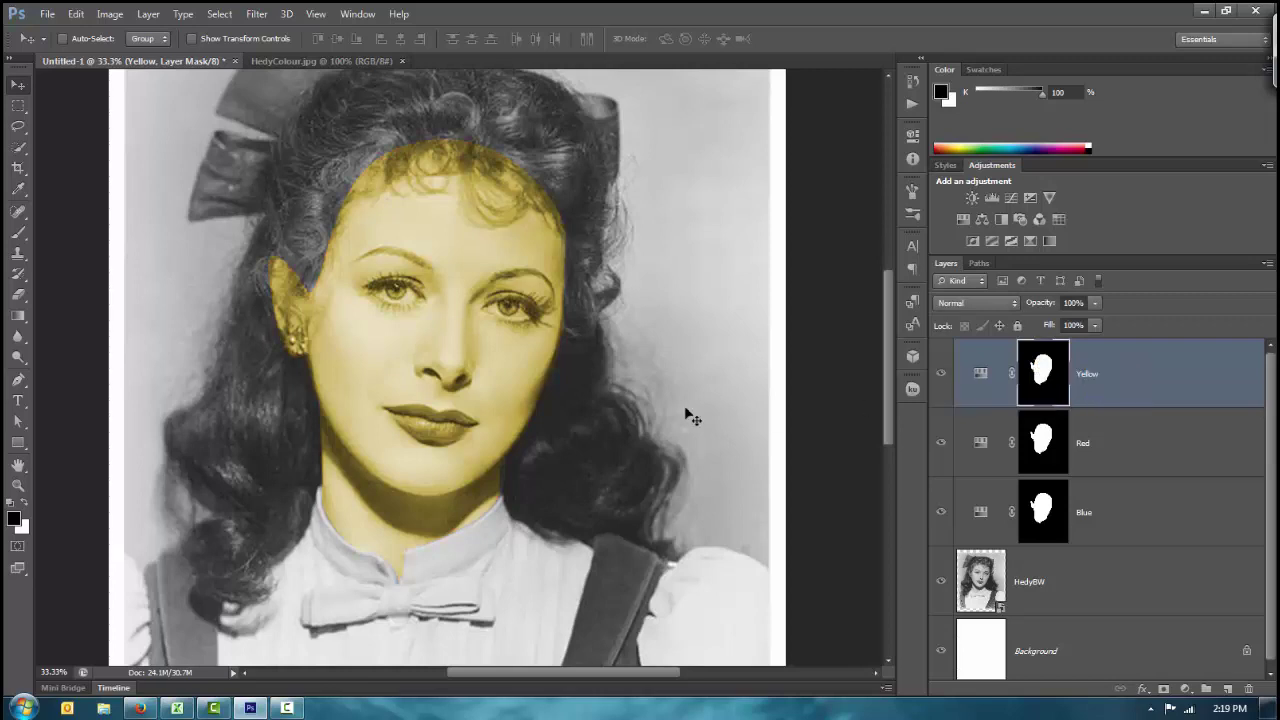
Step: Set up the Brush tool with a size of 600 and an opacity of 10%
key("b")
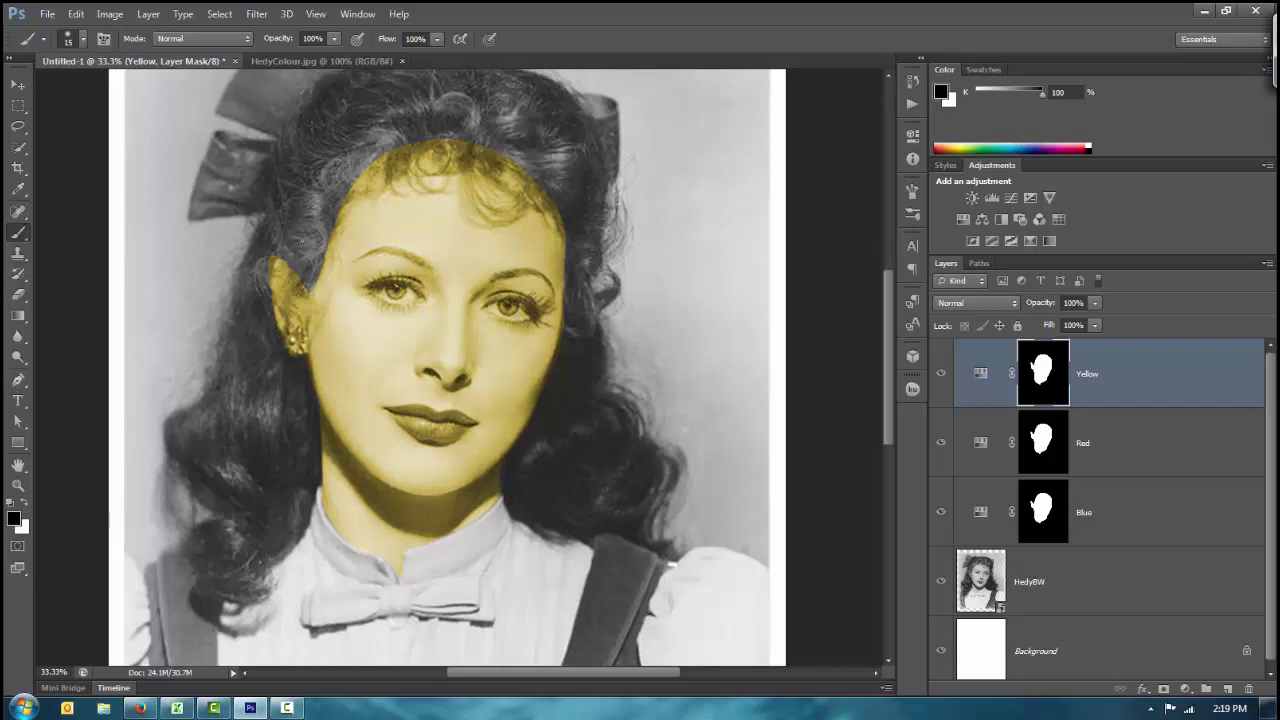
key("bracketright")
left_click(312, 39)
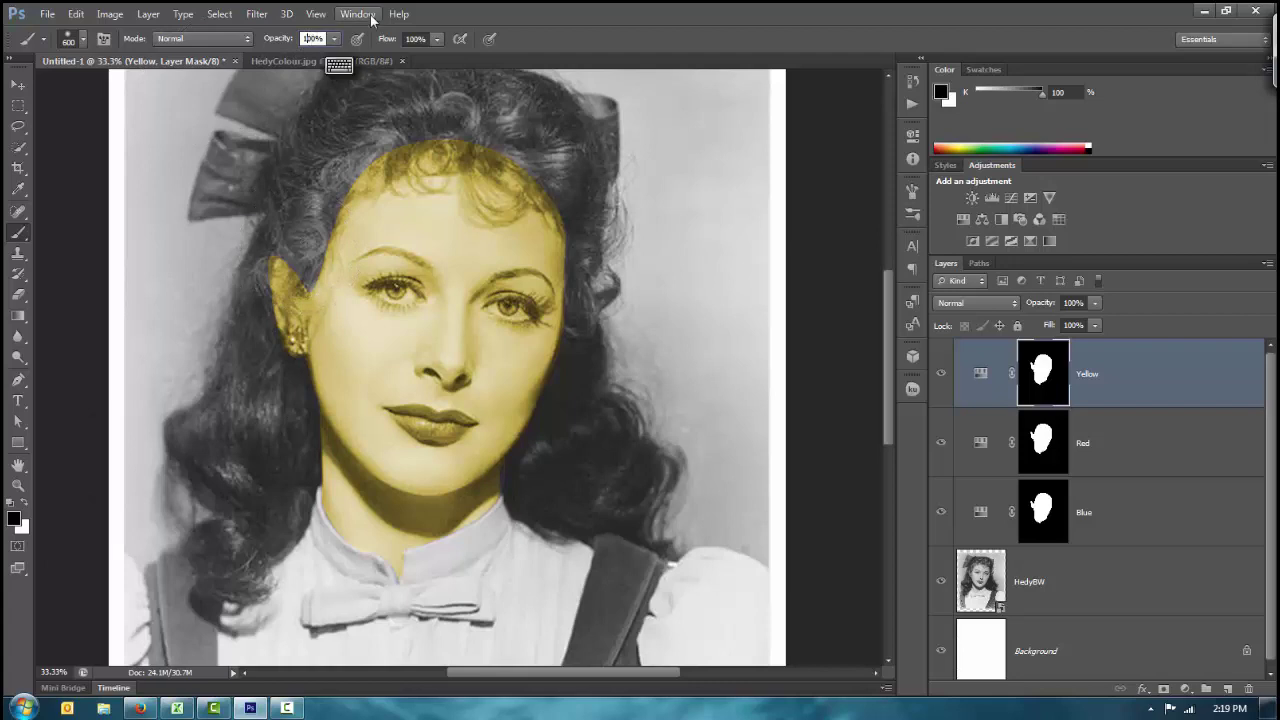
type("15")
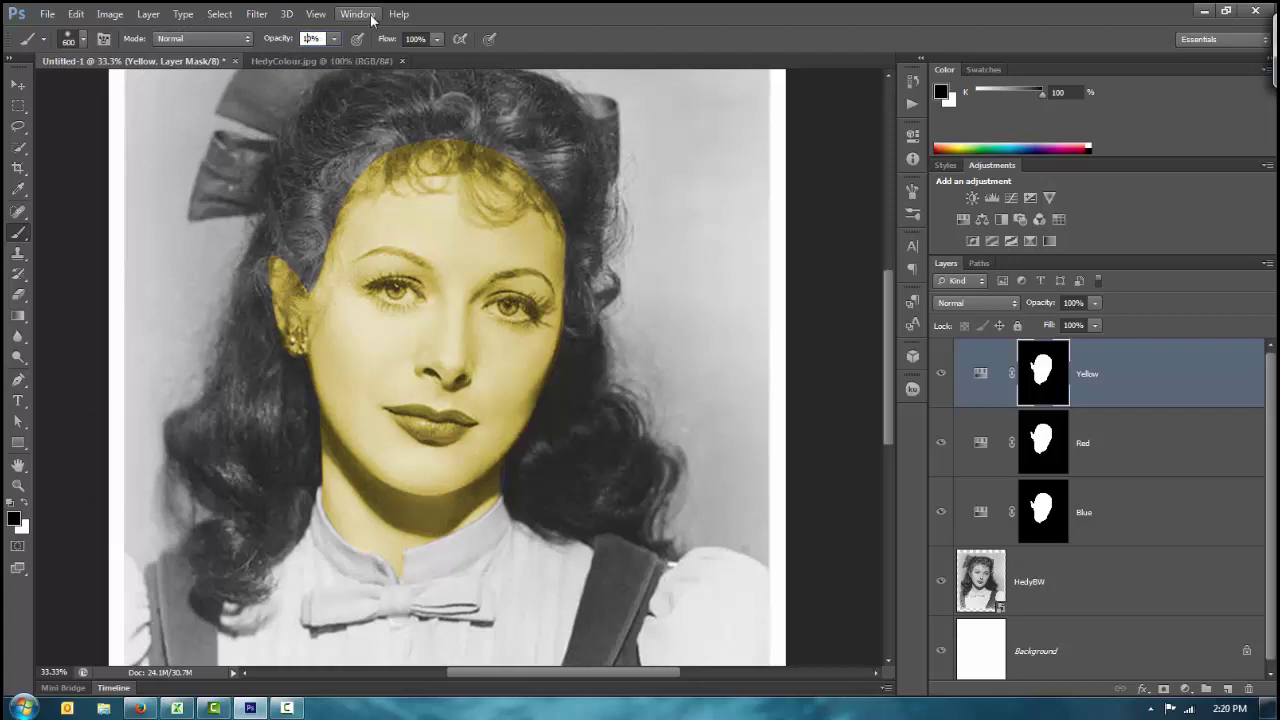
key("Return")
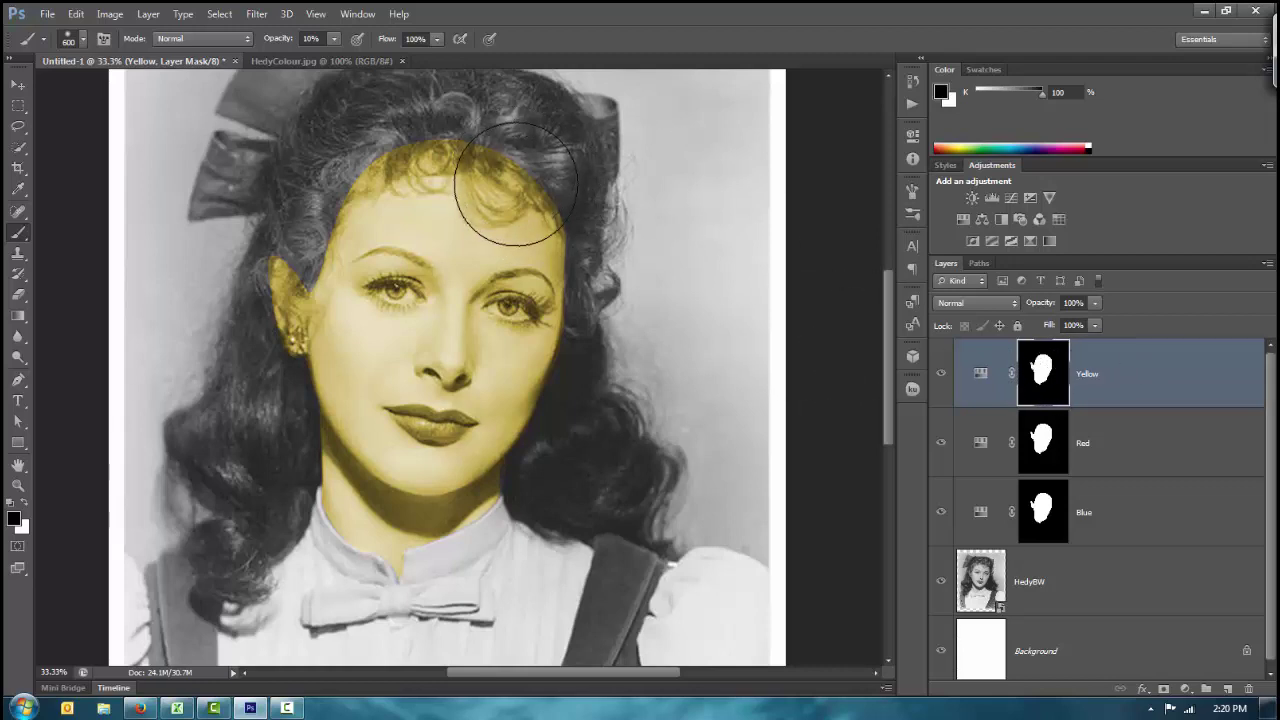
Step: Paint black at low opacity over the whole face in the Yellow layer's mask to let the red tint through
key("ctrl+z")
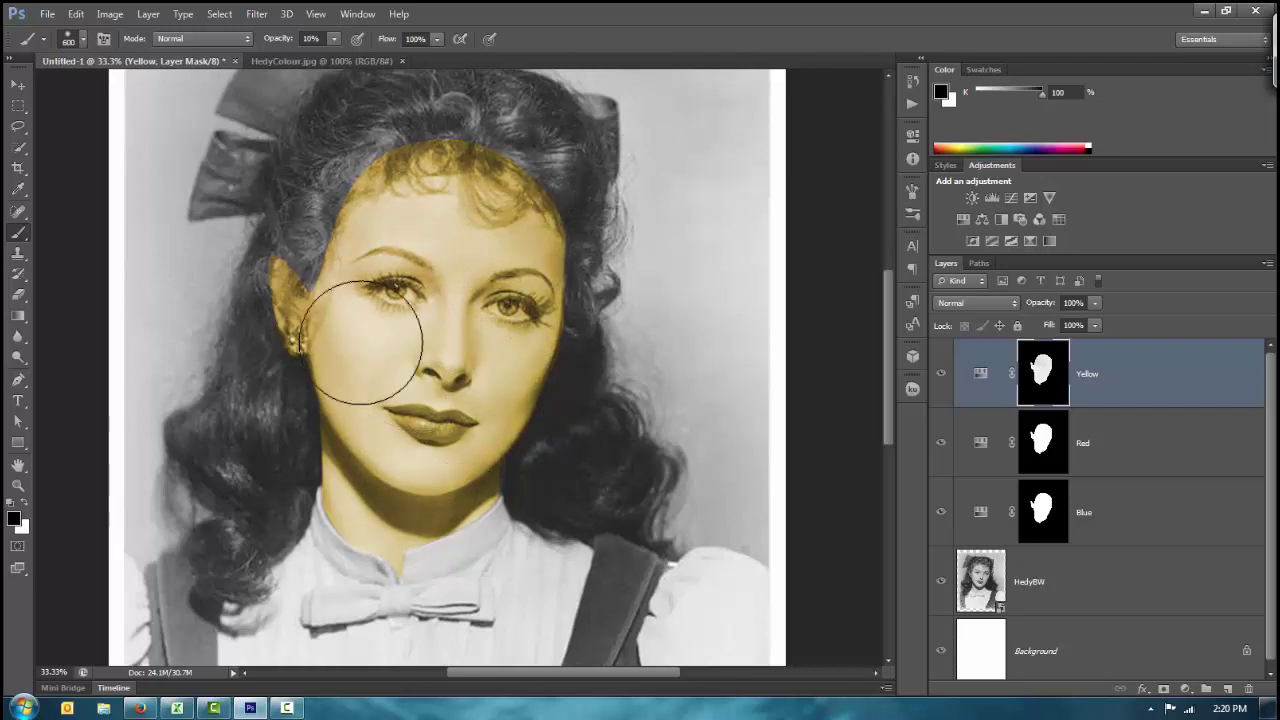
mouse_move(520, 345)
left_mouse_down()
mouse_move(571, 254)
mouse_move(481, 219)
mouse_move(385, 222)
mouse_move(448, 322)
mouse_move(433, 324)
mouse_move(440, 383)
mouse_move(485, 422)
mouse_move(440, 471)
mouse_move(355, 428)
mouse_move(446, 486)
mouse_move(488, 458)
mouse_move(491, 480)
mouse_move(438, 506)
mouse_move(370, 494)
mouse_move(354, 477)
mouse_move(373, 518)
mouse_move(386, 498)
mouse_move(293, 265)
mouse_move(268, 354)
mouse_move(415, 123)
mouse_move(528, 187)
mouse_move(572, 255)
mouse_move(528, 151)
mouse_move(418, 134)
mouse_move(573, 169)
mouse_move(524, 223)
mouse_move(502, 381)
mouse_move(431, 387)
mouse_move(305, 344)
mouse_move(327, 350)
mouse_move(315, 251)
mouse_move(335, 335)
mouse_move(328, 295)
mouse_move(430, 281)
left_mouse_up()
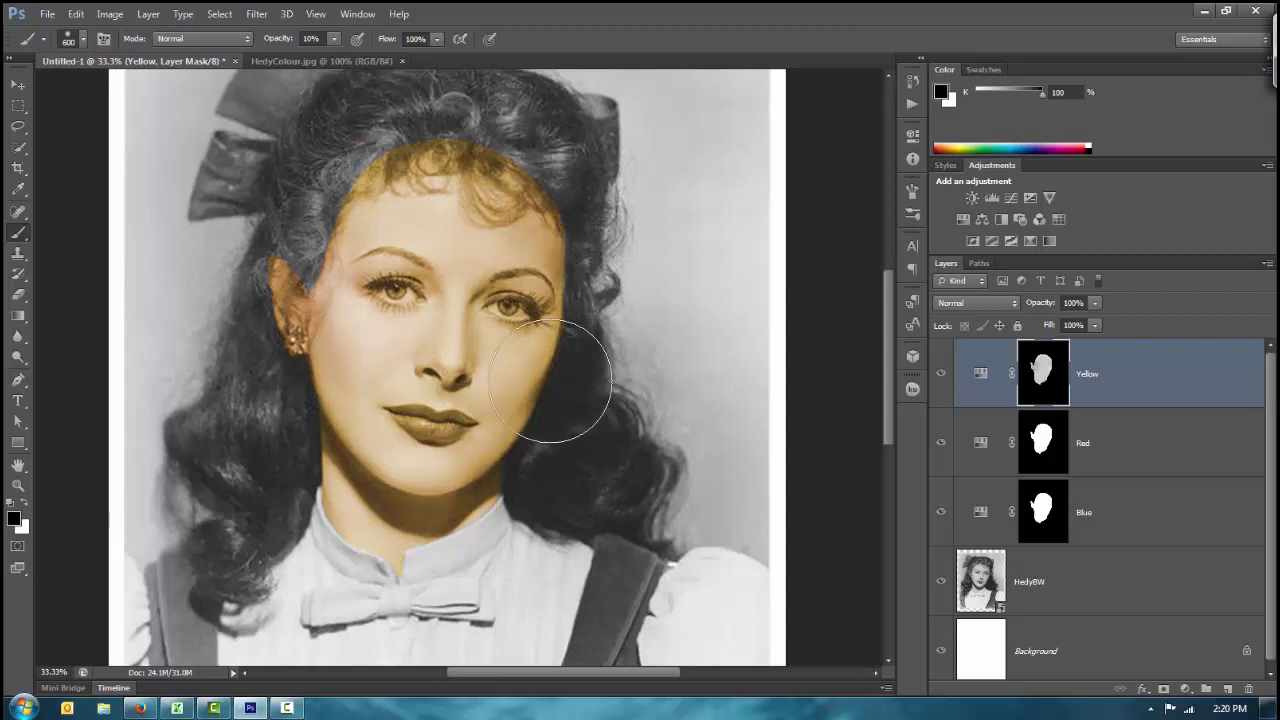
mouse_move(588, 339)
left_mouse_down()
mouse_move(487, 482)
mouse_move(282, 440)
mouse_move(286, 529)
mouse_move(495, 502)
mouse_move(311, 432)
left_mouse_up()
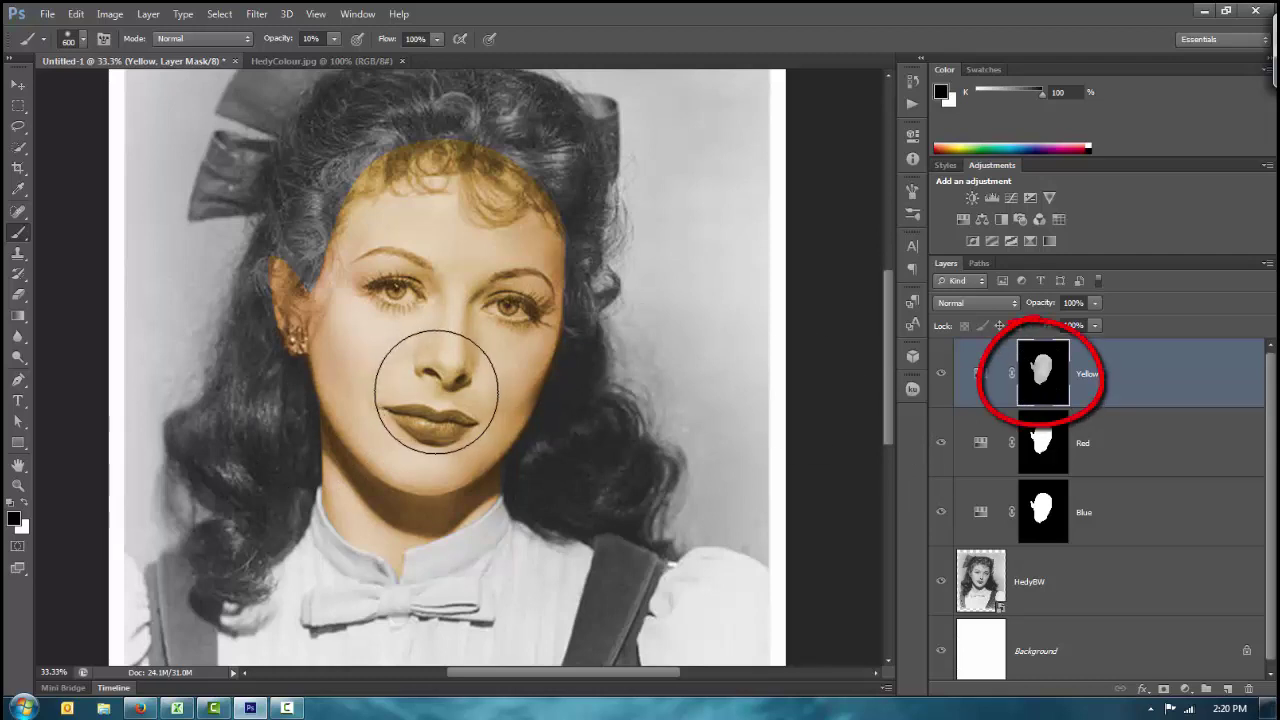
Step: Reduce the brush size to 150 and fade the Yellow layer's mask over the finer facial features
key("bracketleft")
key("bracketleft")
key("bracketleft")
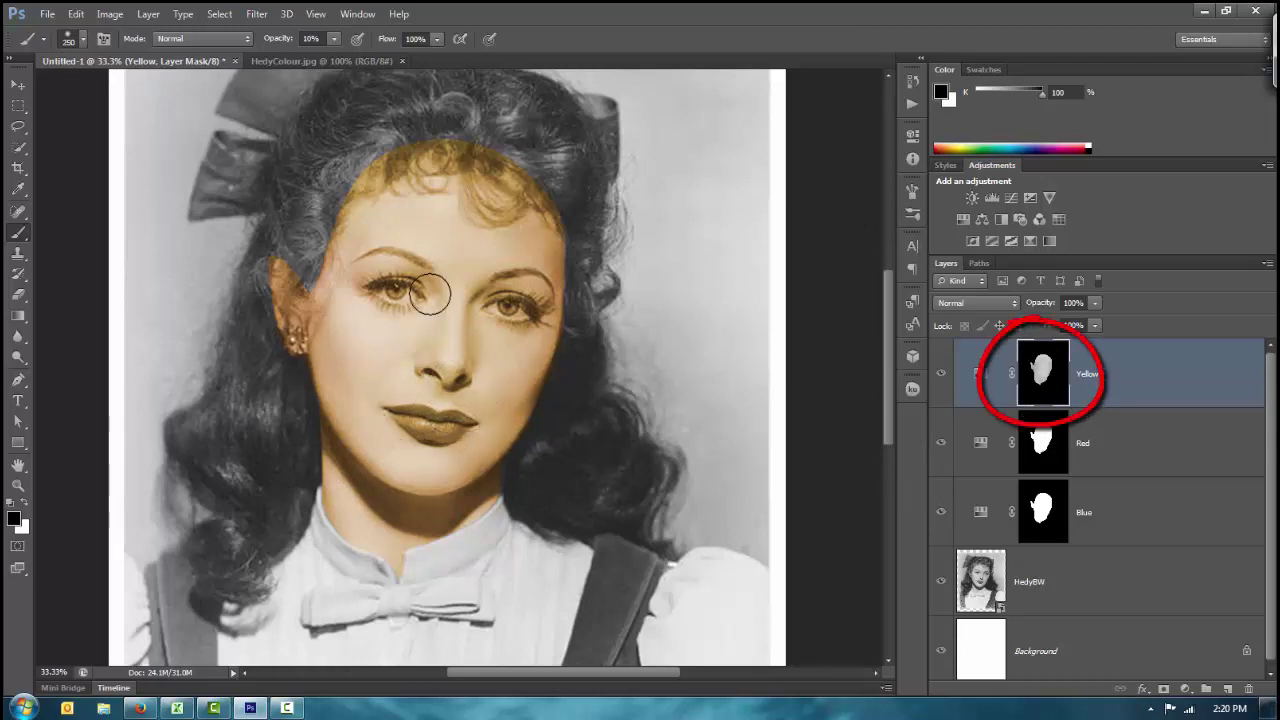
key("bracketleft")
key("bracketleft")
key("bracketleft")
key("bracketleft")
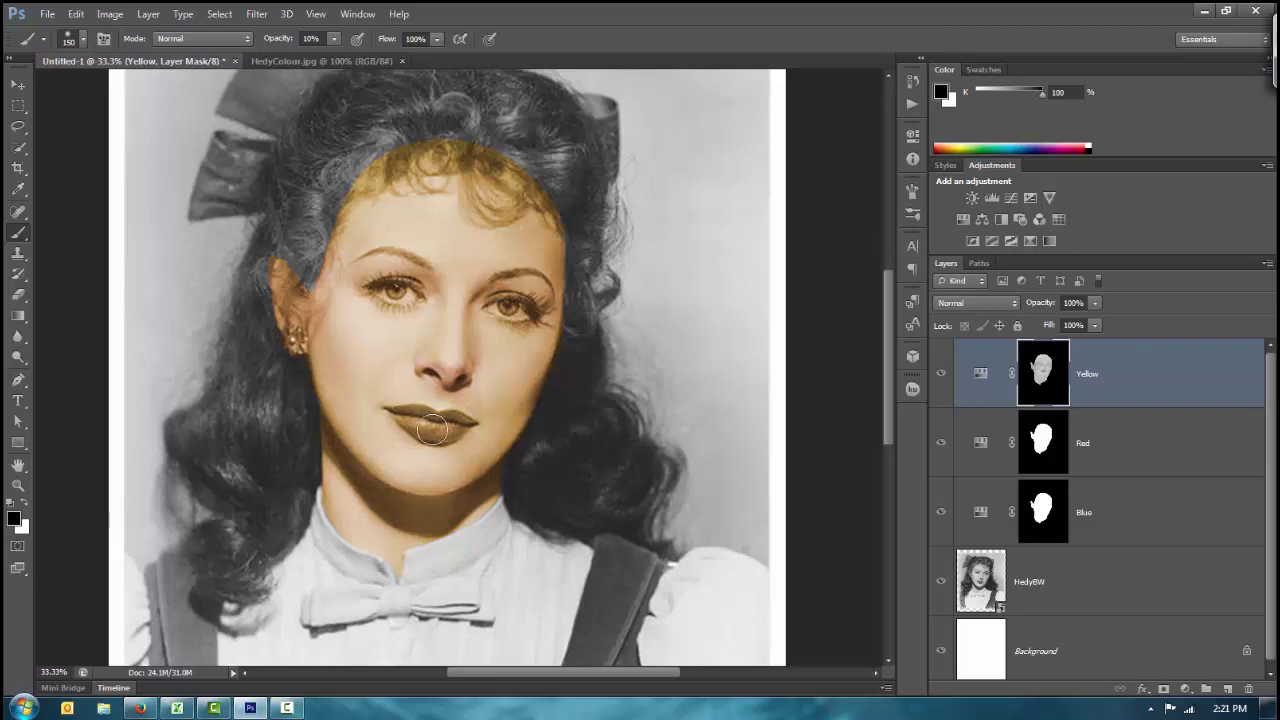
Step: Reduce the brush to 100 and paint the lips out of the Yellow layer's mask so they turn red
key("bracketright")
key("bracketleft")
key("bracketleft")
key("bracketleft")
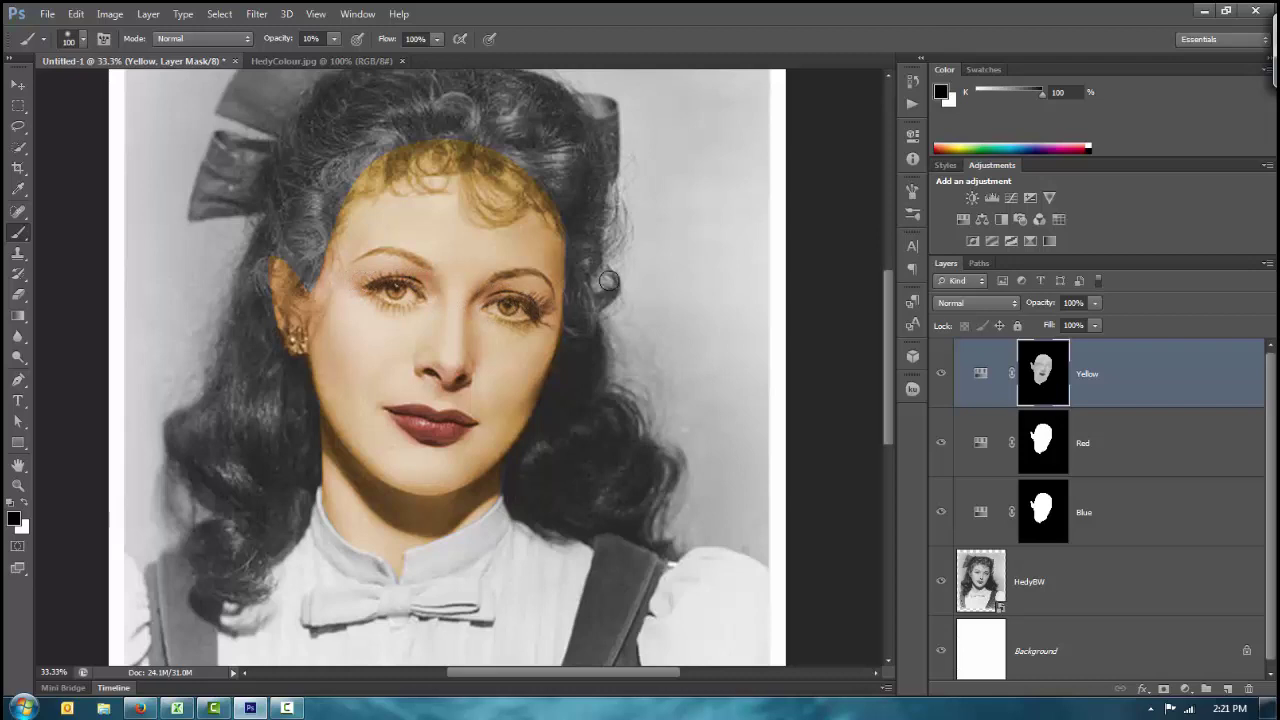
Step: Enlarge the brush to 200 and fade the Yellow layer's mask along the edge of the forehead and face
key("bracketright")
key("bracketright")
key("bracketright")
mouse_move(560, 210)
left_mouse_down()
mouse_move(493, 160)
mouse_move(342, 171)
mouse_move(385, 155)
mouse_move(534, 182)
left_mouse_up()
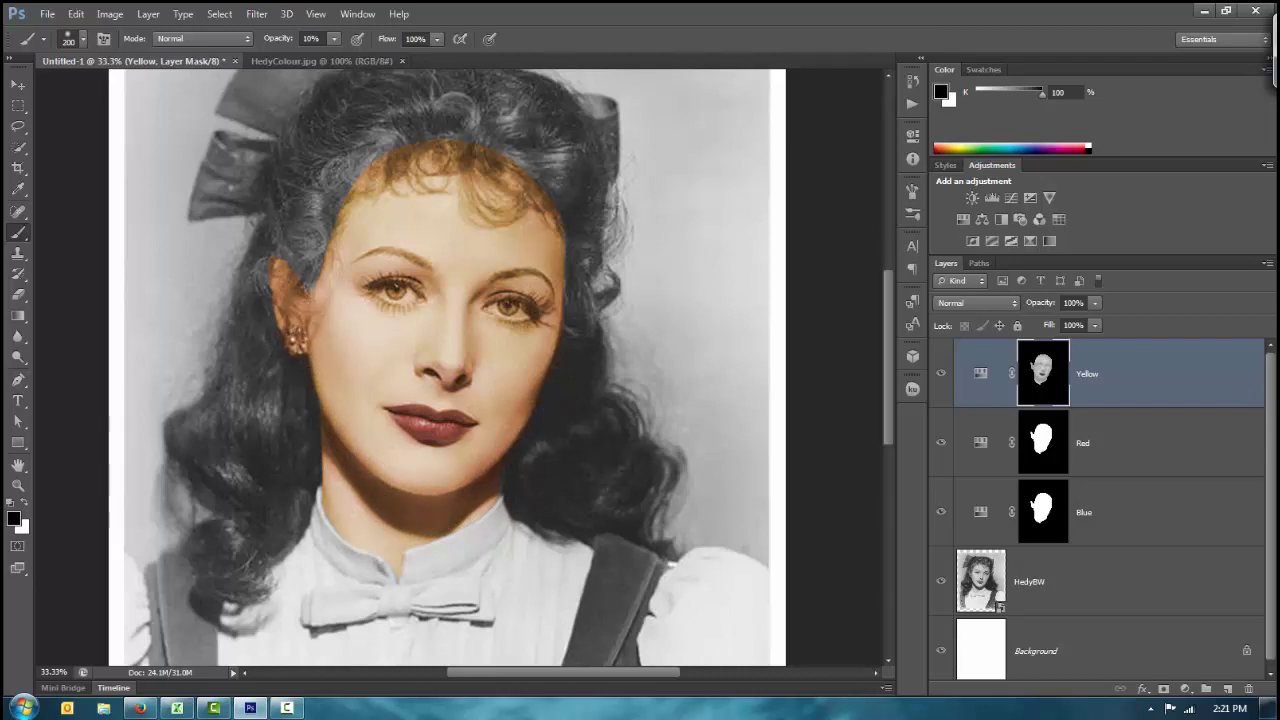
Step: Paint black at 10% opacity in the Red layer's mask over the jaw and neck, both eyes and the ear
left_click(1049, 443)
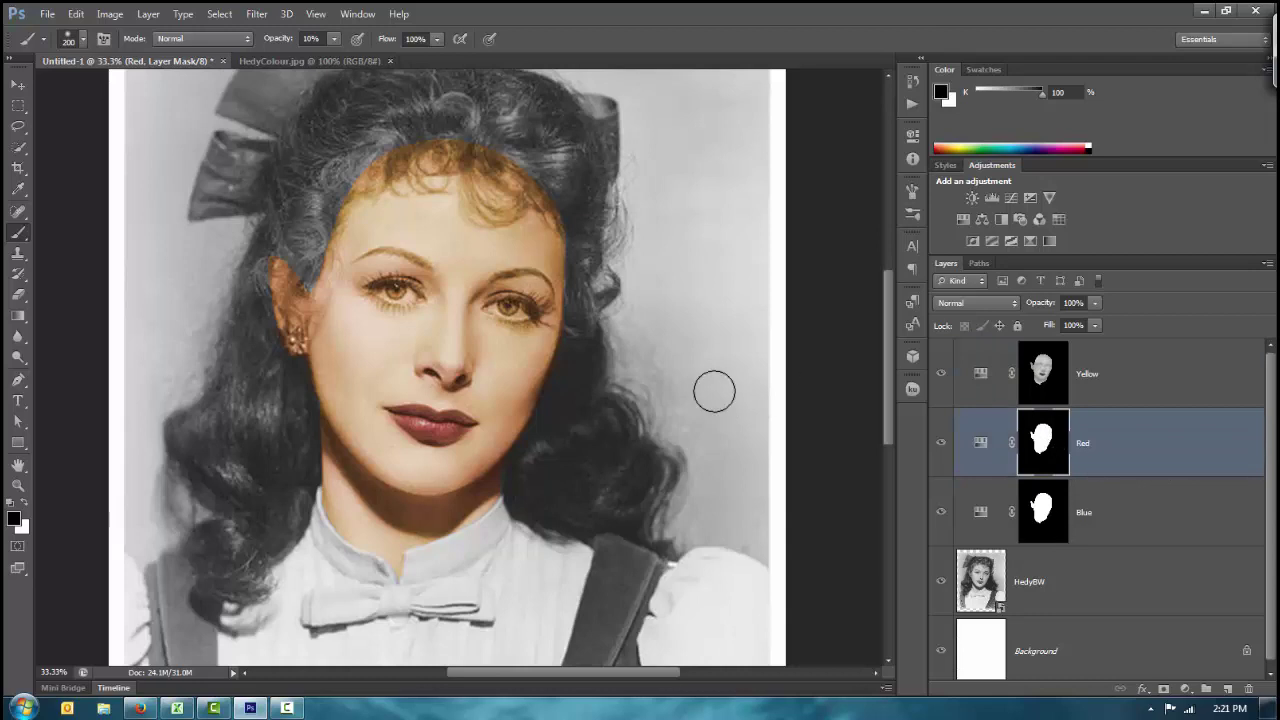
mouse_move(507, 480)
left_mouse_down()
mouse_move(396, 526)
mouse_move(348, 498)
mouse_move(491, 479)
mouse_move(448, 508)
mouse_move(360, 482)
mouse_move(314, 430)
mouse_move(367, 507)
mouse_move(403, 531)
mouse_move(536, 463)
mouse_move(418, 515)
mouse_move(314, 443)
left_mouse_up()
mouse_move(514, 296)
left_mouse_down()
mouse_move(490, 296)
mouse_move(474, 320)
left_mouse_up()
mouse_move(397, 285)
left_mouse_down()
mouse_move(356, 290)
mouse_move(413, 284)
left_mouse_up()
mouse_move(308, 337)
left_mouse_down()
mouse_move(286, 358)
mouse_move(296, 370)
left_mouse_up()
Step: Enlarge the brush to 1200 to cover the whole face in one dab
key("bracketright")
key("bracketright")
key("bracketright")
key("bracketright")
key("bracketright")
key("bracketright")
key("bracketright")
key("bracketright")
key("bracketright")
key("bracketright")
key("bracketright")
Step: Save the current state of the image as a history snapshot
left_click(909, 84)
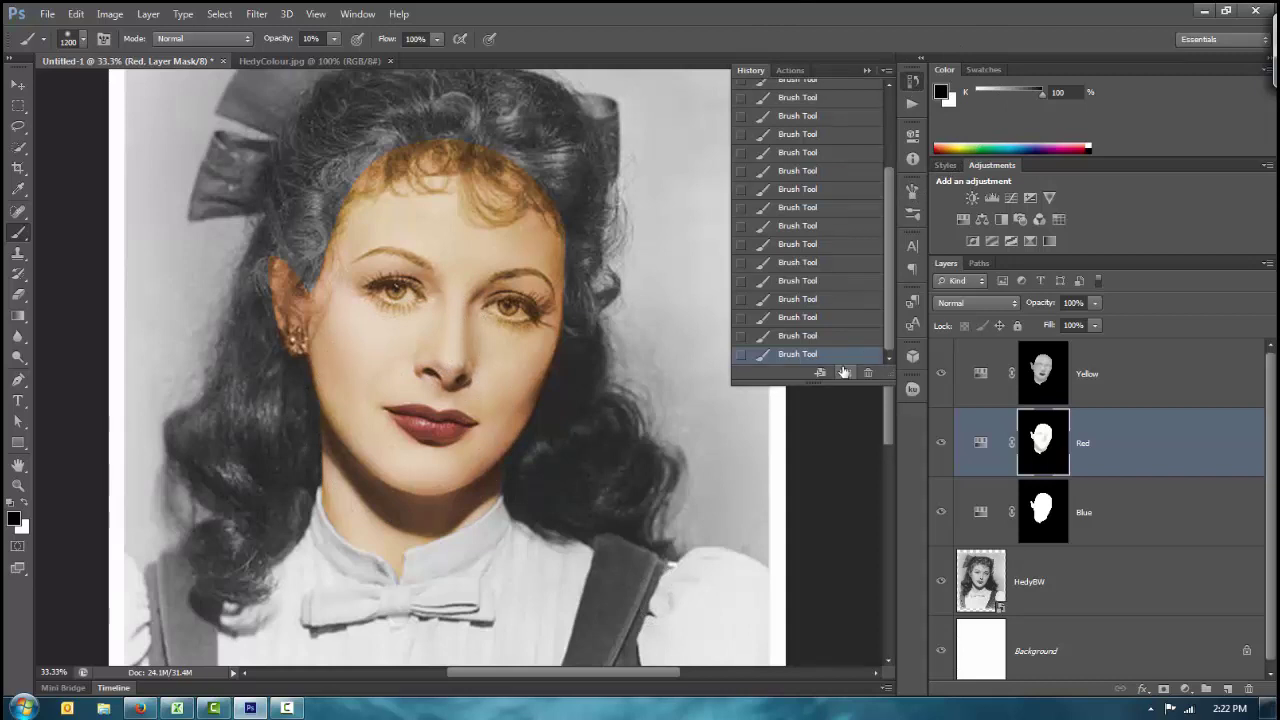
scroll(848, 370, "down", 1)
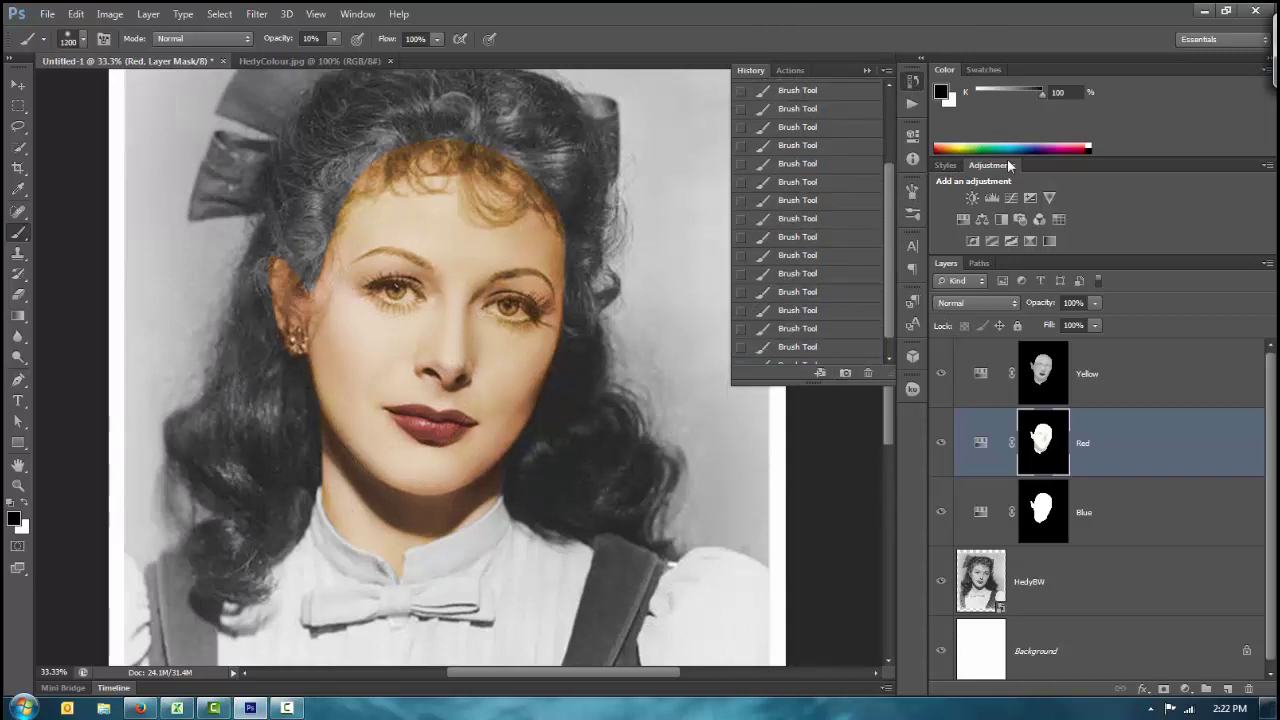
left_click_drag(884, 295, 885, 115)
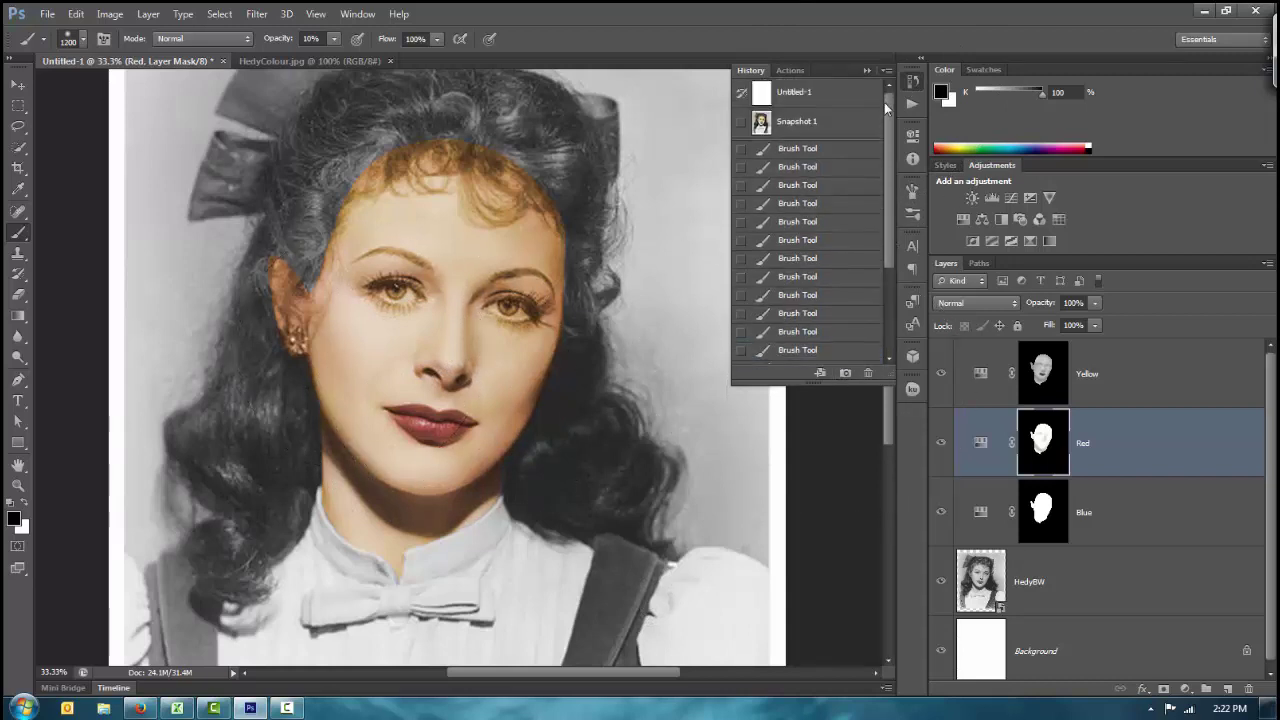
Step: Try fading the whole face in the Red layer's mask with the large brush, and revert to Snapshot 1
left_click(357, 430)
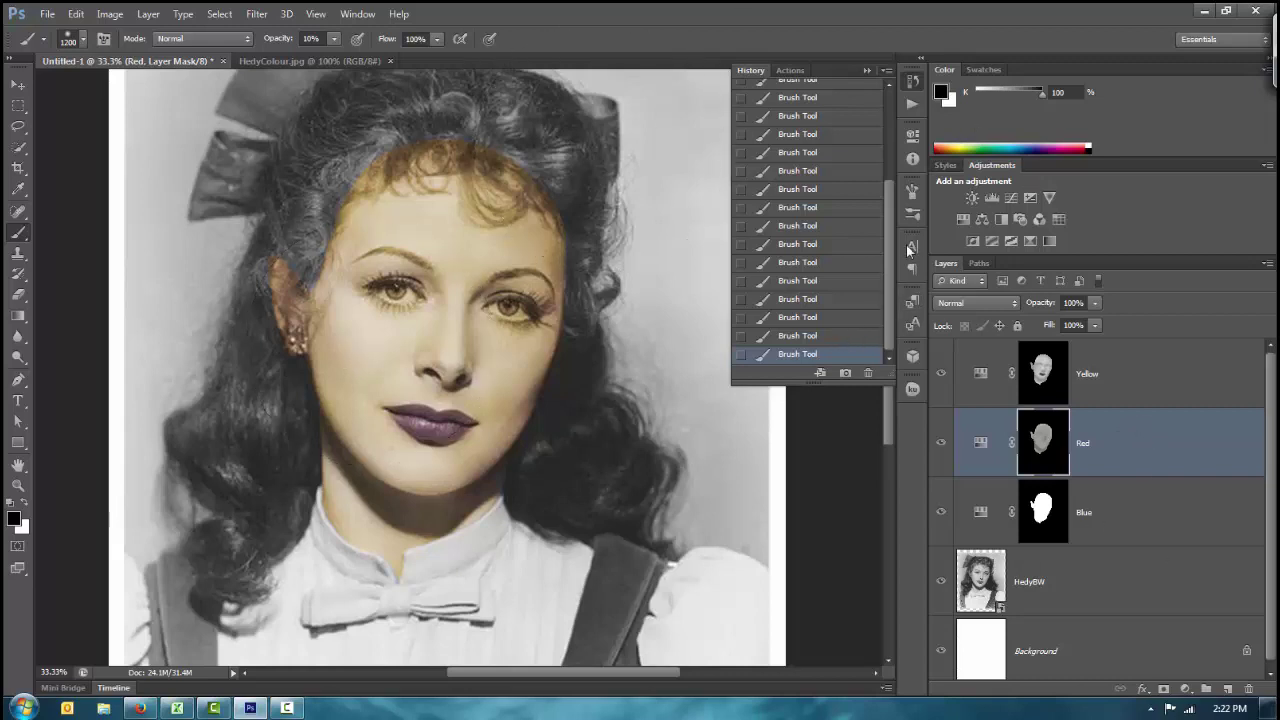
left_click_drag(889, 255, 866, 97)
left_click(820, 121)
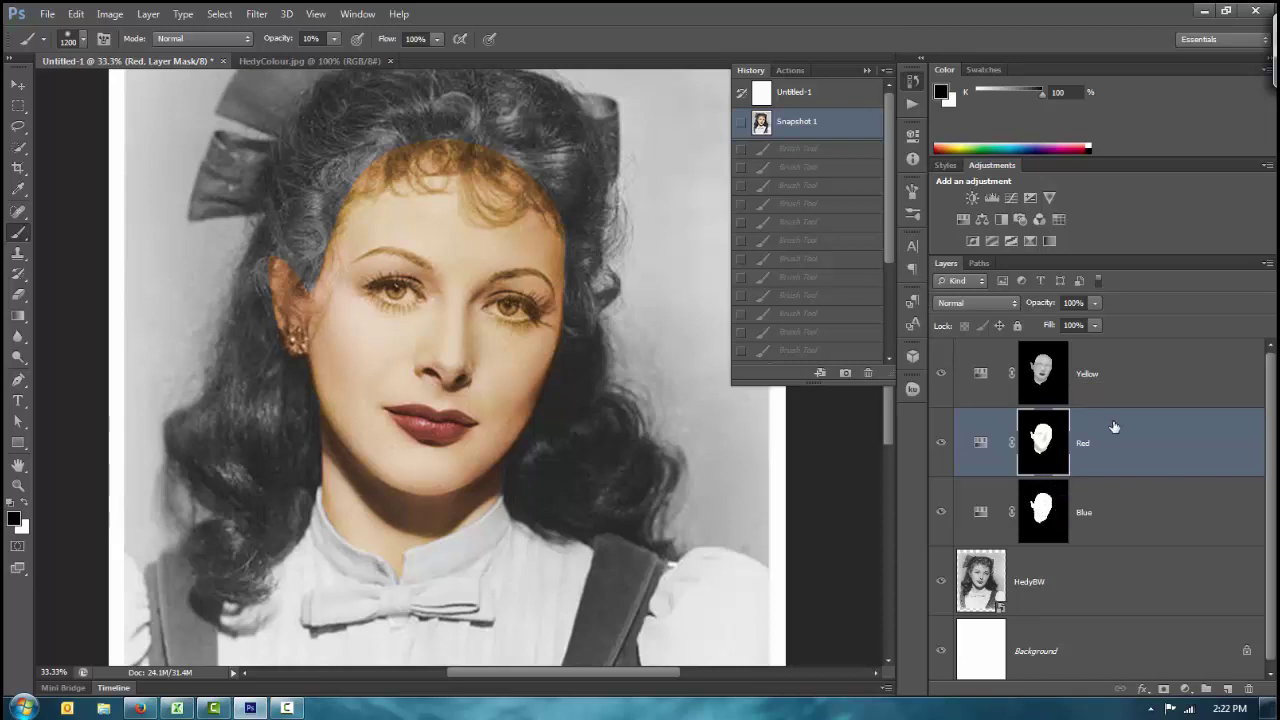
Step: Create a layer group above the Yellow layer and name it Skin
left_click(1207, 689)
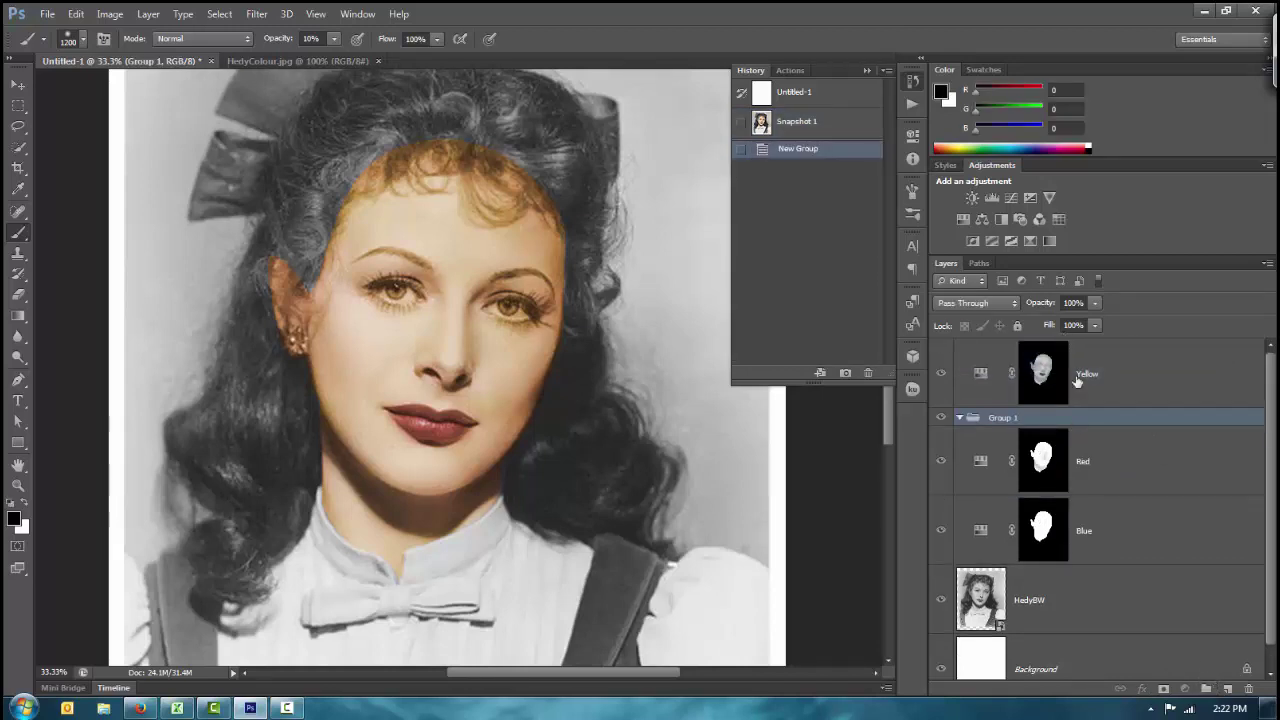
left_click_drag(1084, 418, 1040, 350)
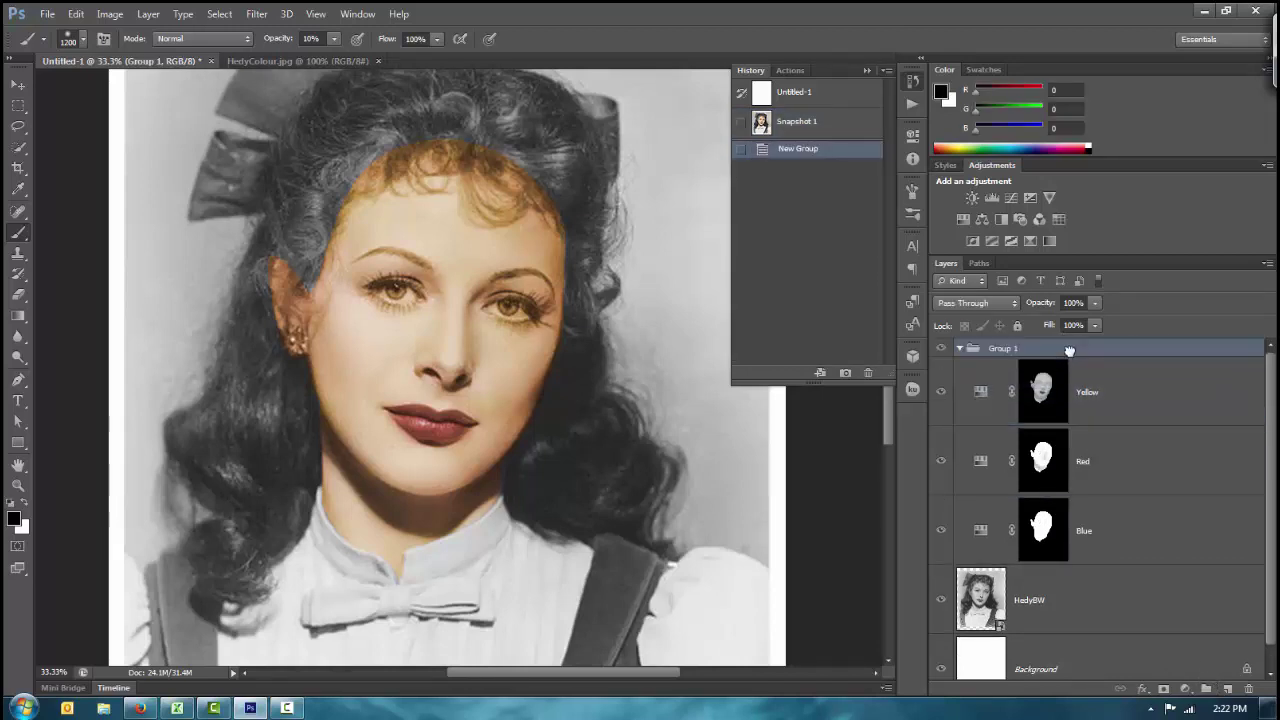
double_click(1004, 348)
type("Skin")
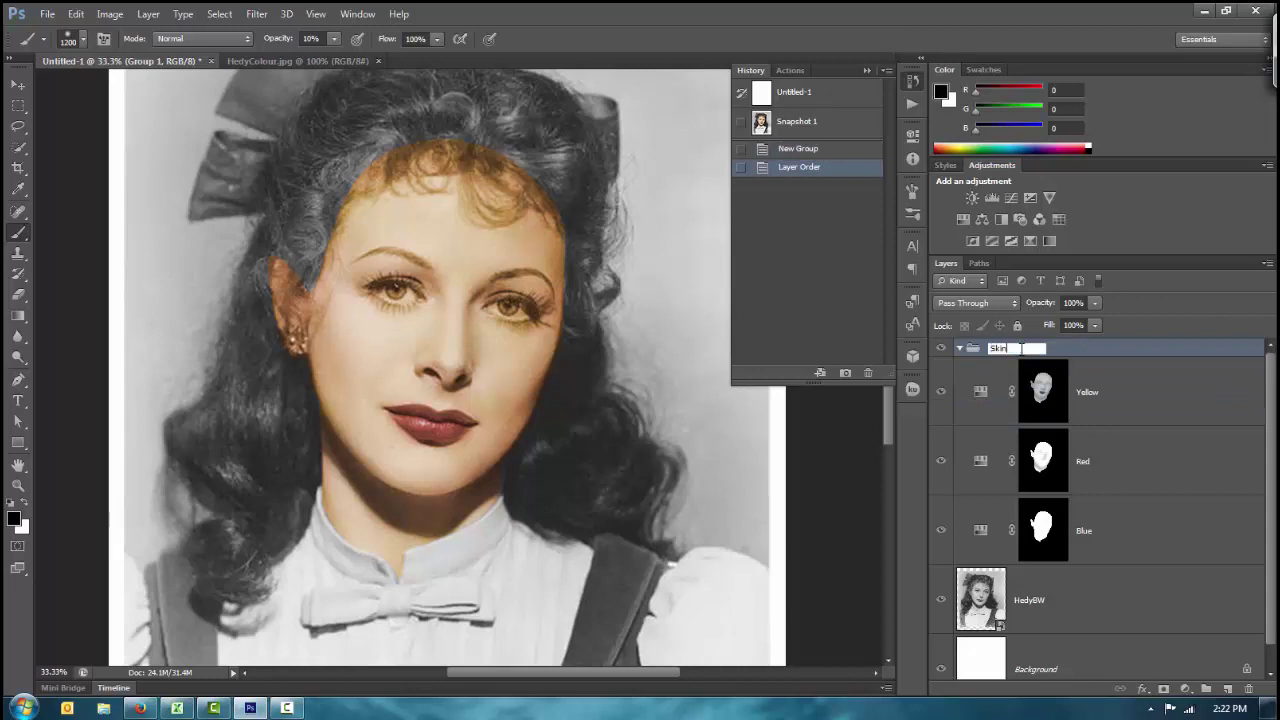
key("Return")
Step: Move the Yellow, Red and Blue adjustment layers together into the Skin group
left_click(1125, 387)
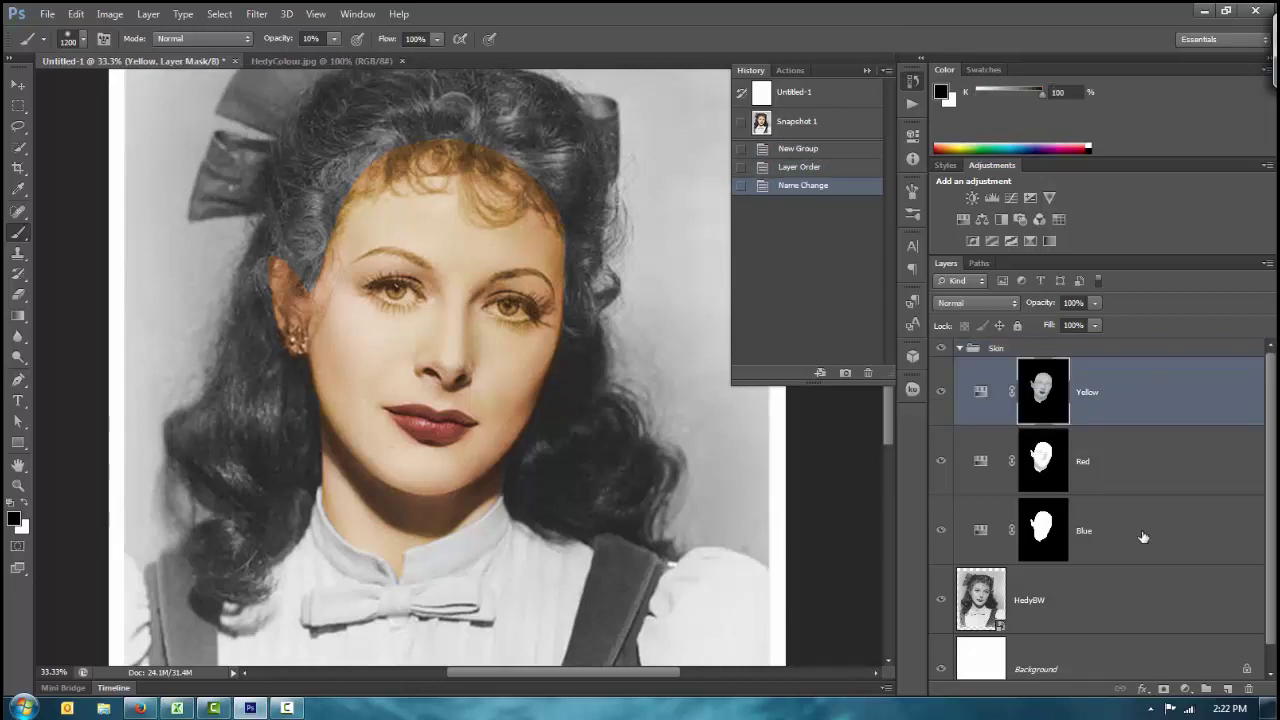
left_click(1143, 531, "shift")
left_click_drag(1116, 396, 1000, 352)
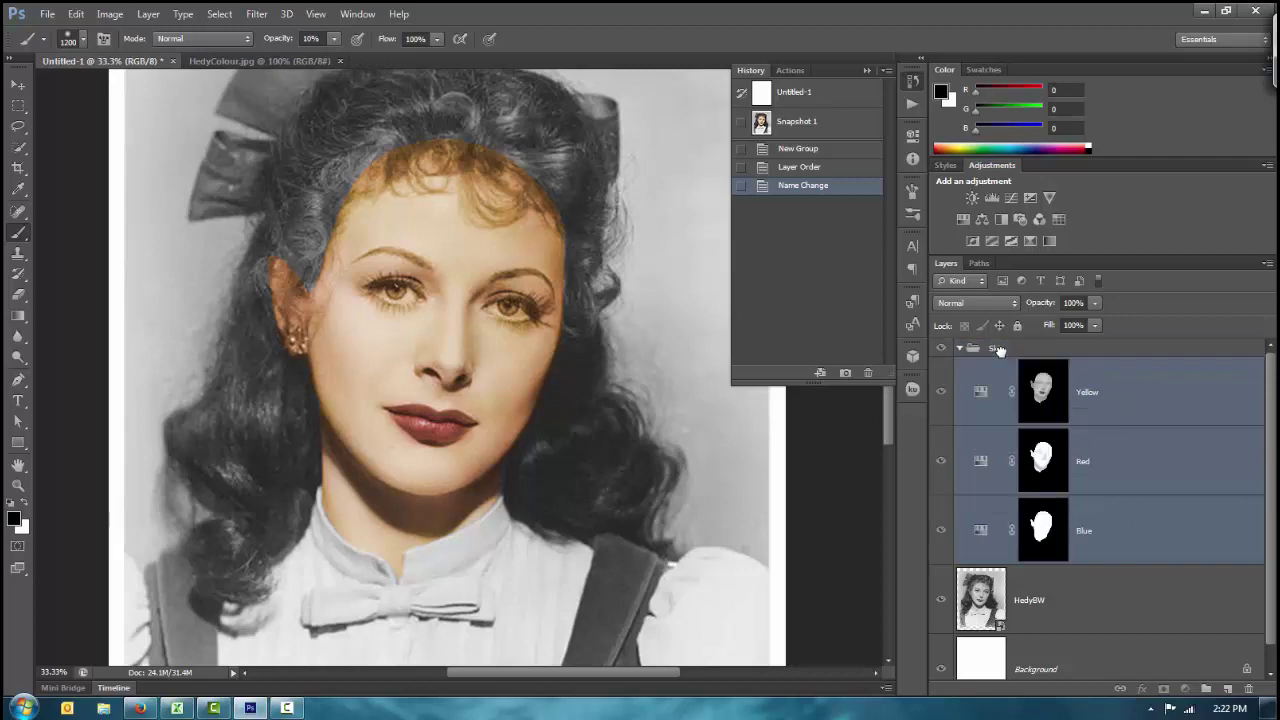
Step: Collapse the Skin group and load the Hair path as a selection
left_click(959, 348)
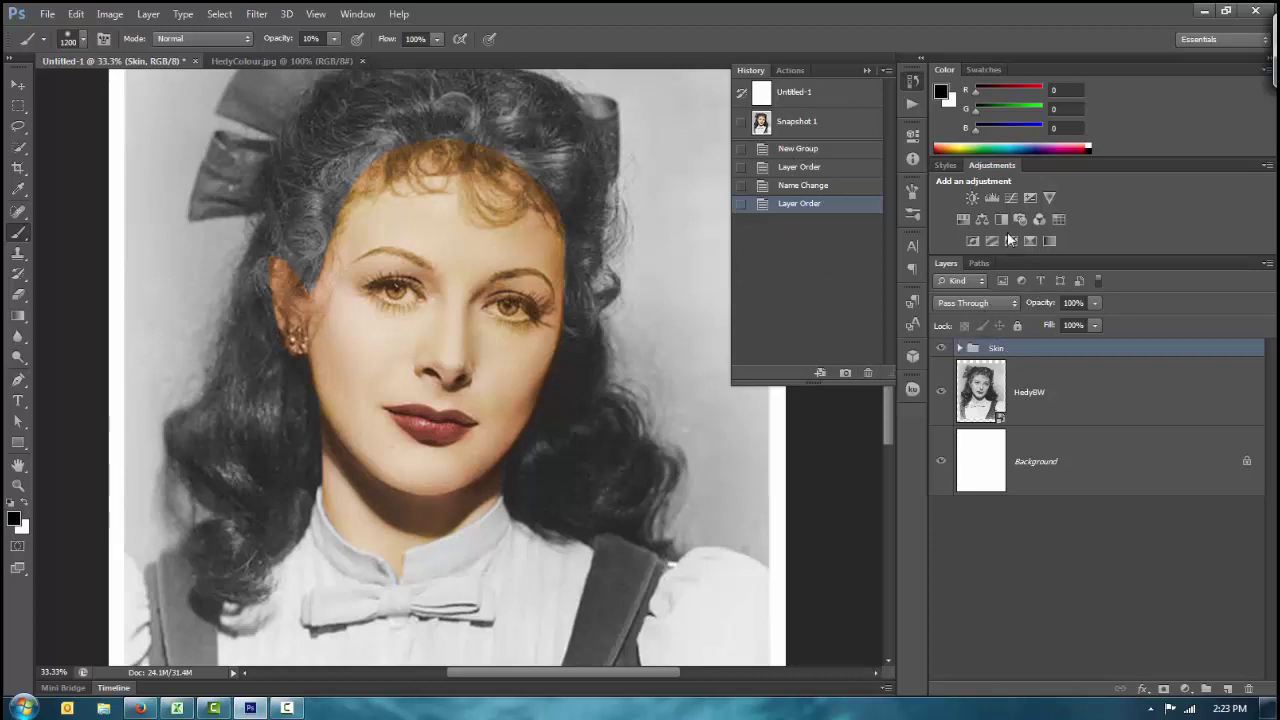
left_click(980, 263)
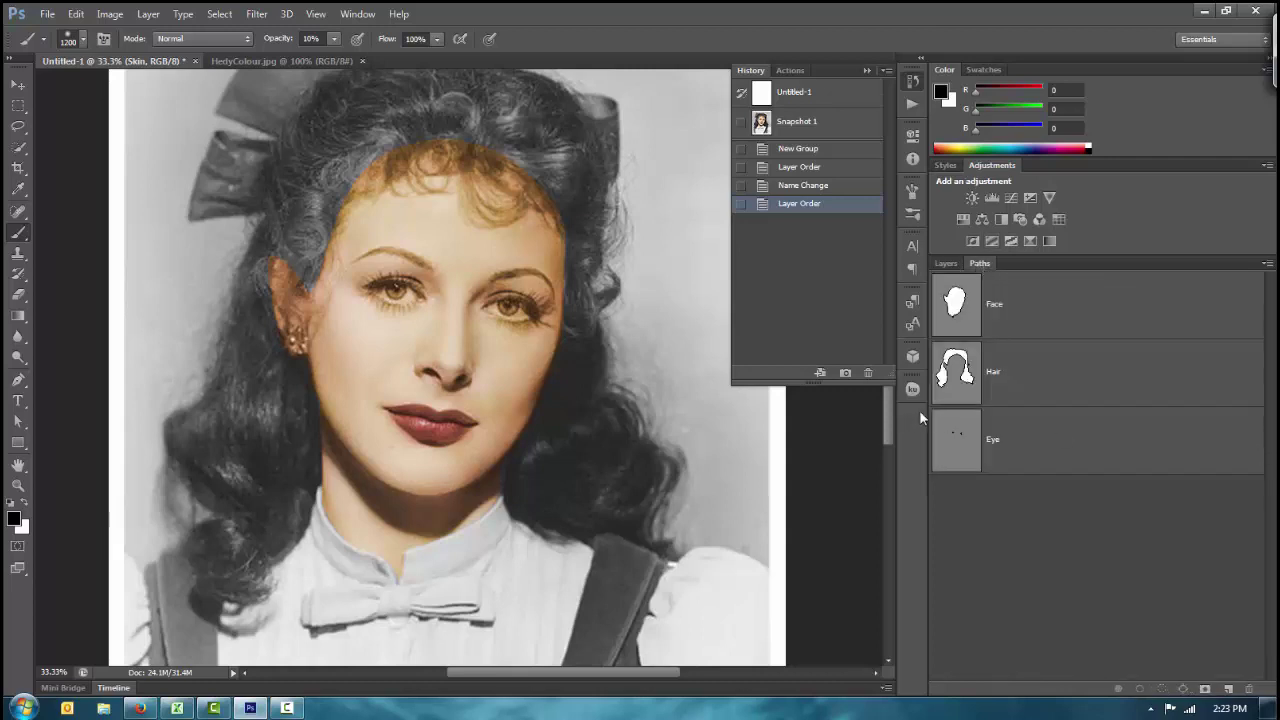
left_click(983, 393)
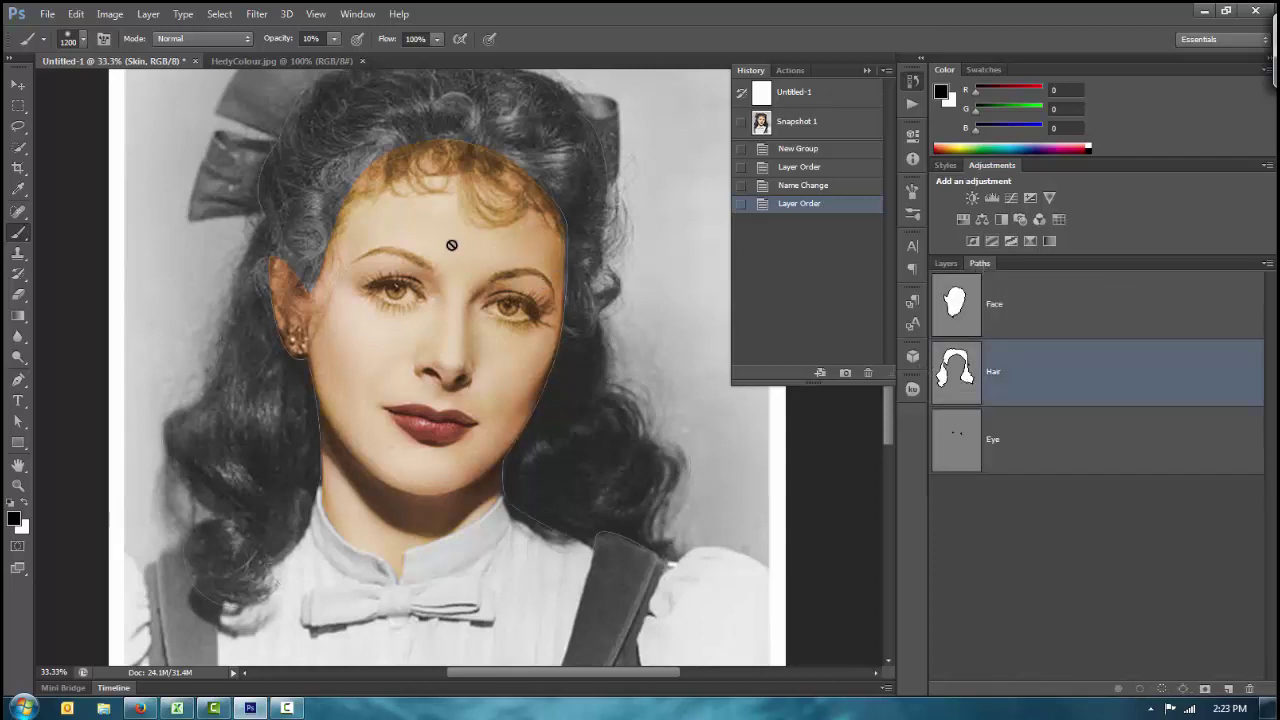
left_click(18, 421)
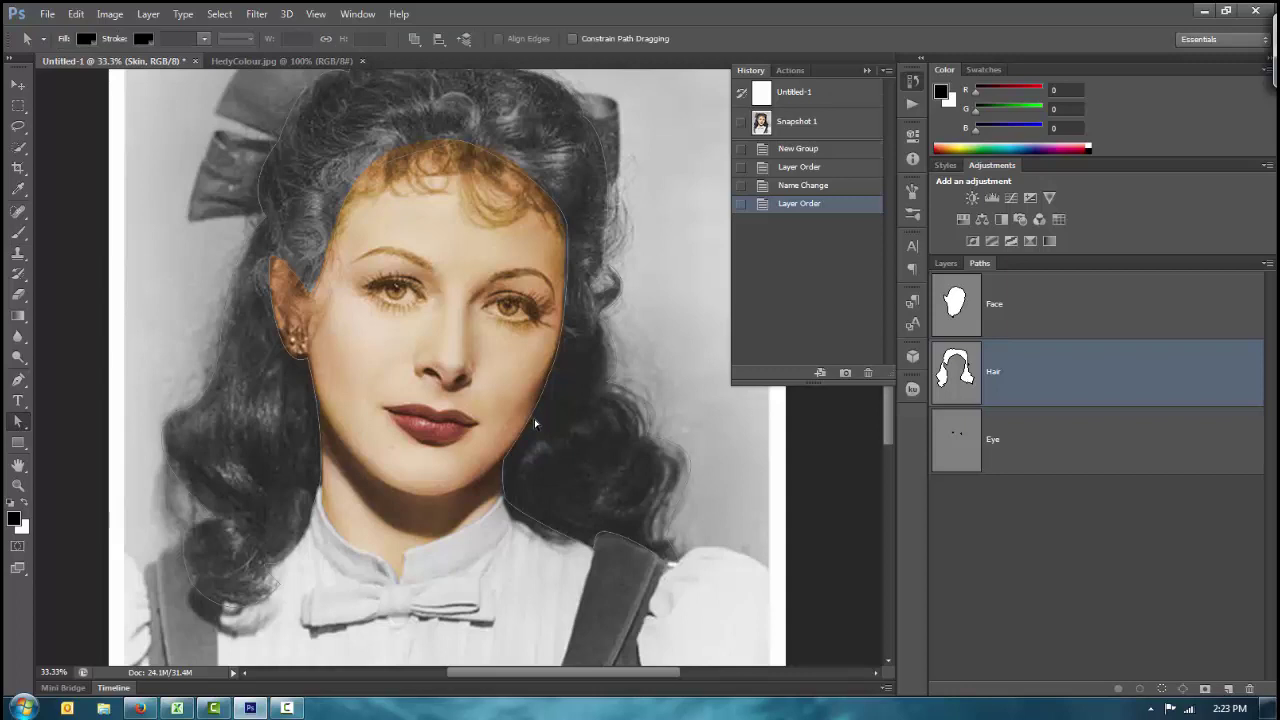
scroll(515, 363, "up", 3)
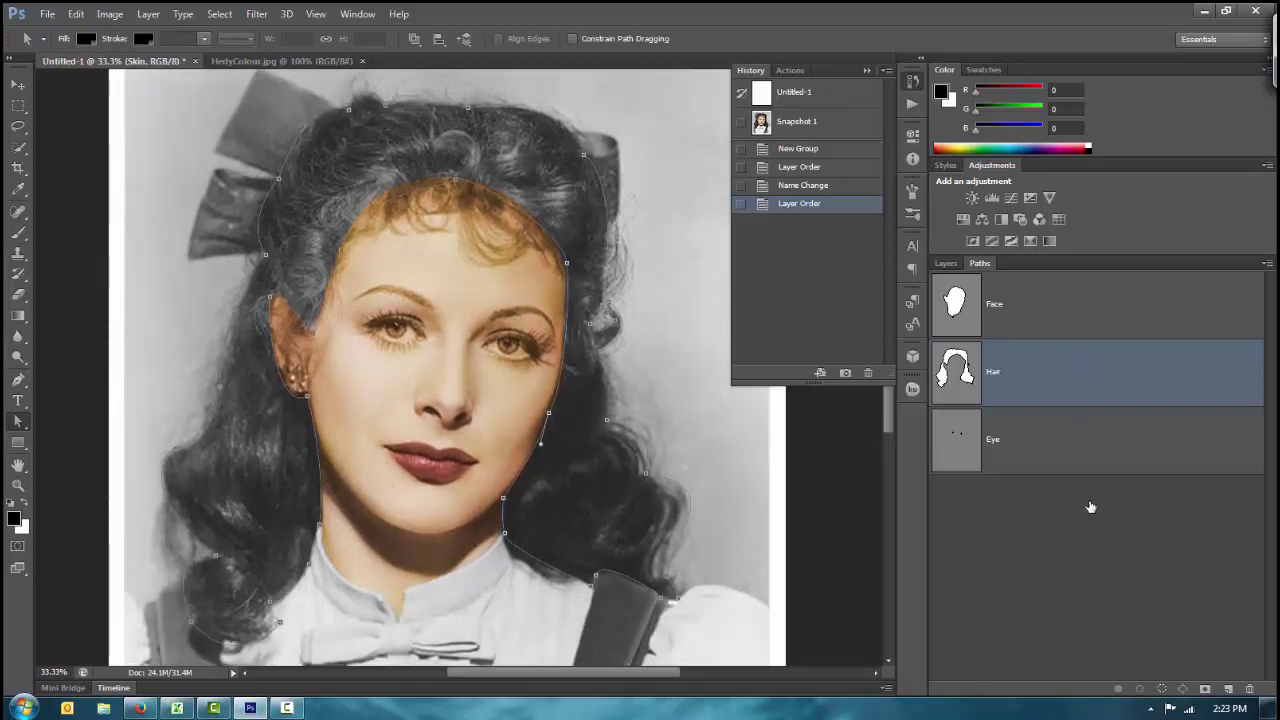
left_click(1164, 689)
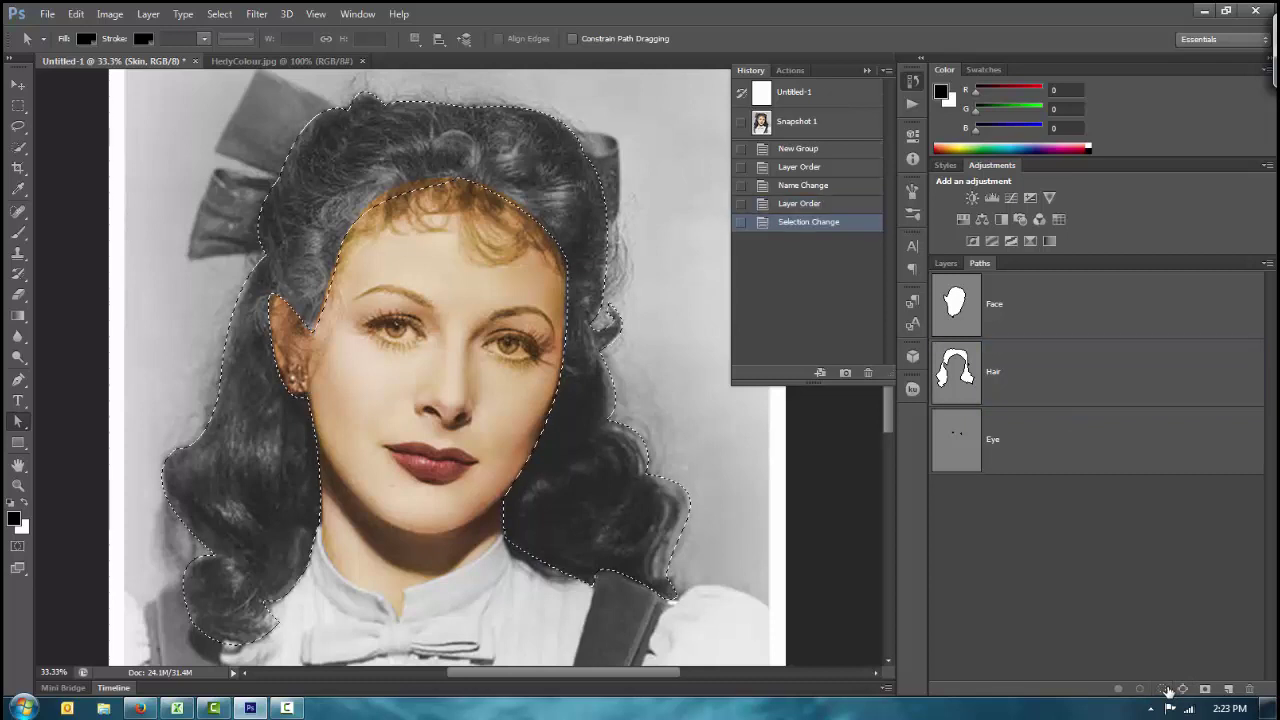
left_click(943, 265)
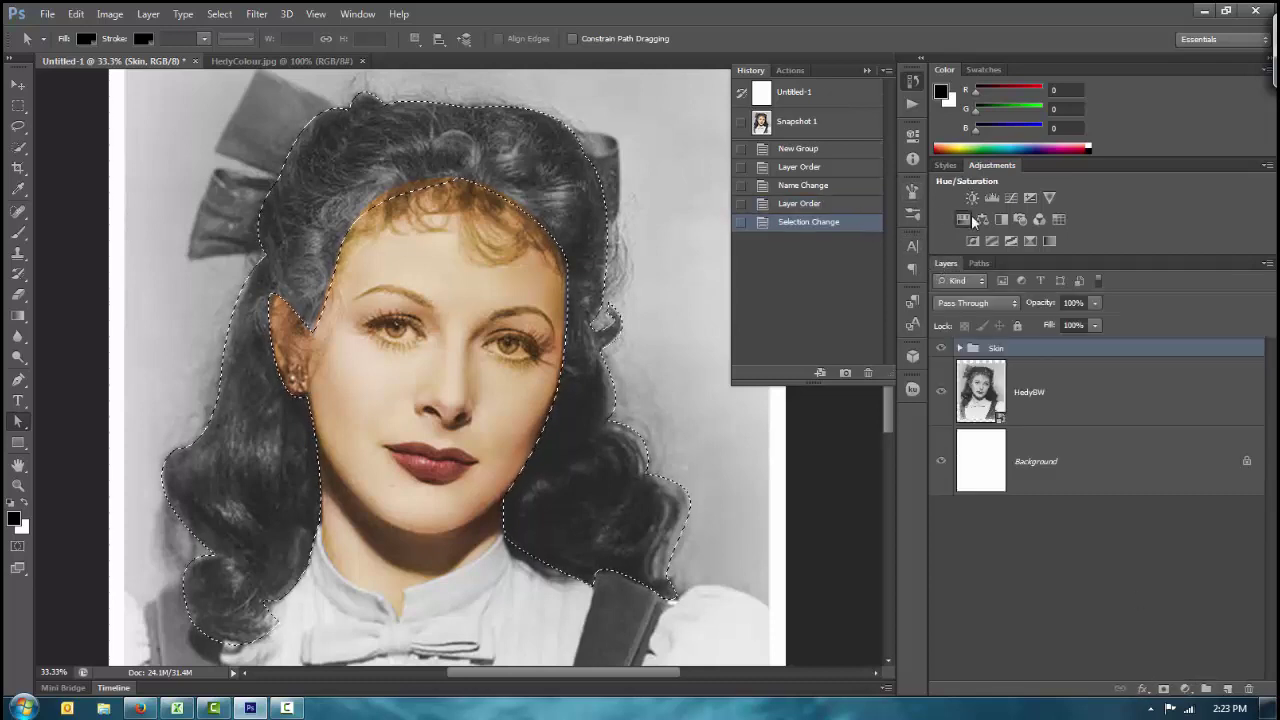
Step: Add a colorized Hue/Saturation adjustment for the selected hair with hue 25, saturation 33 and lightness -17
left_click(966, 218)
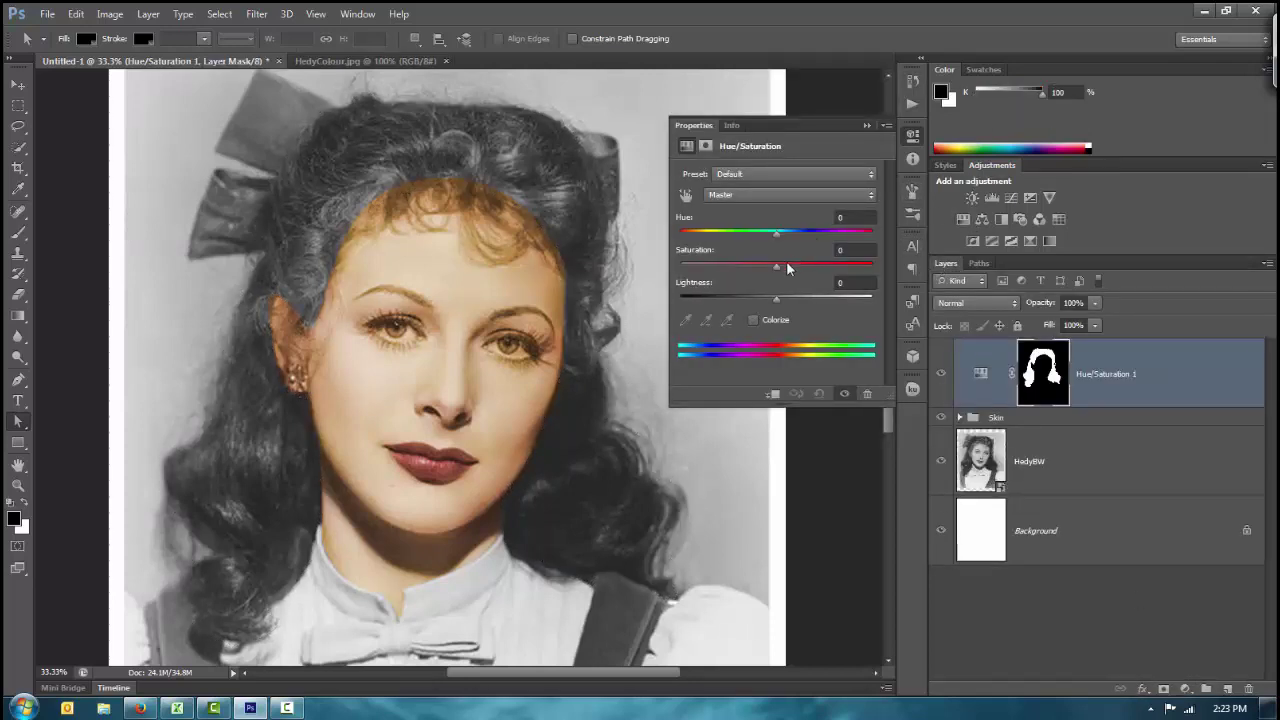
left_click(756, 320)
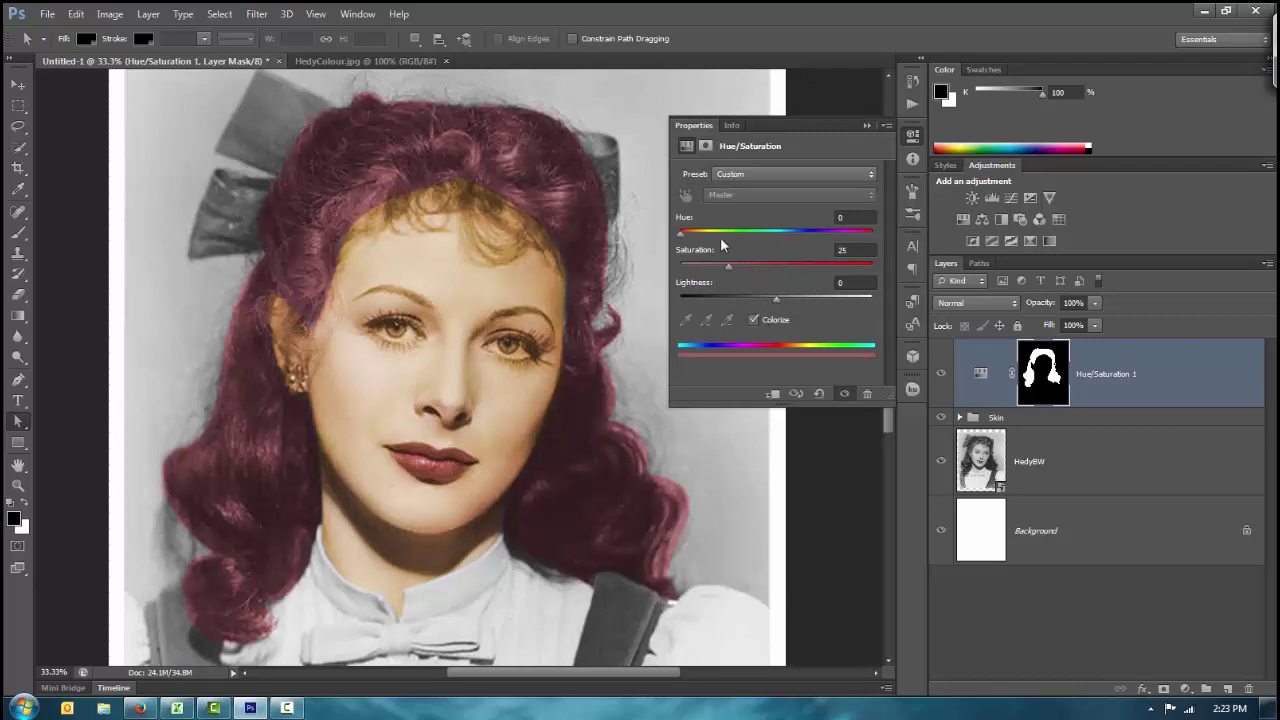
left_click_drag(689, 233, 760, 298)
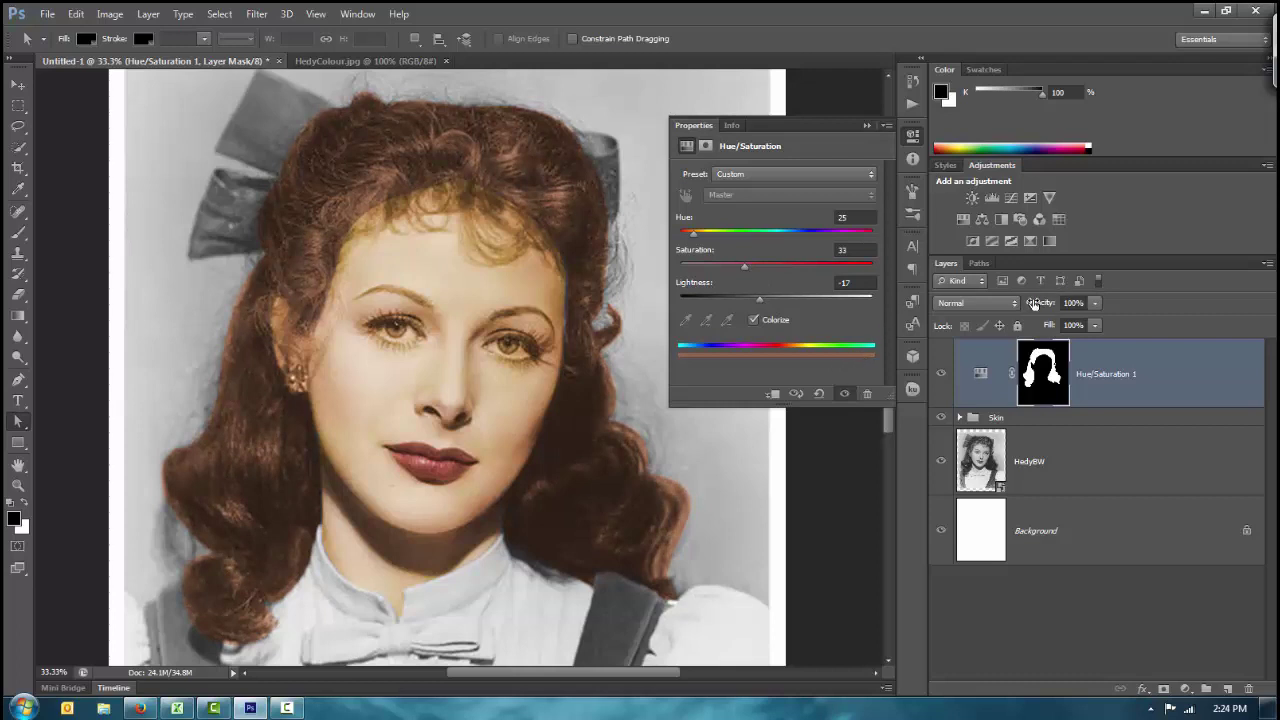
Step: Try the Multiply and Darken blend modes on the hair's Hue/Saturation adjustment layer
left_click(993, 302)
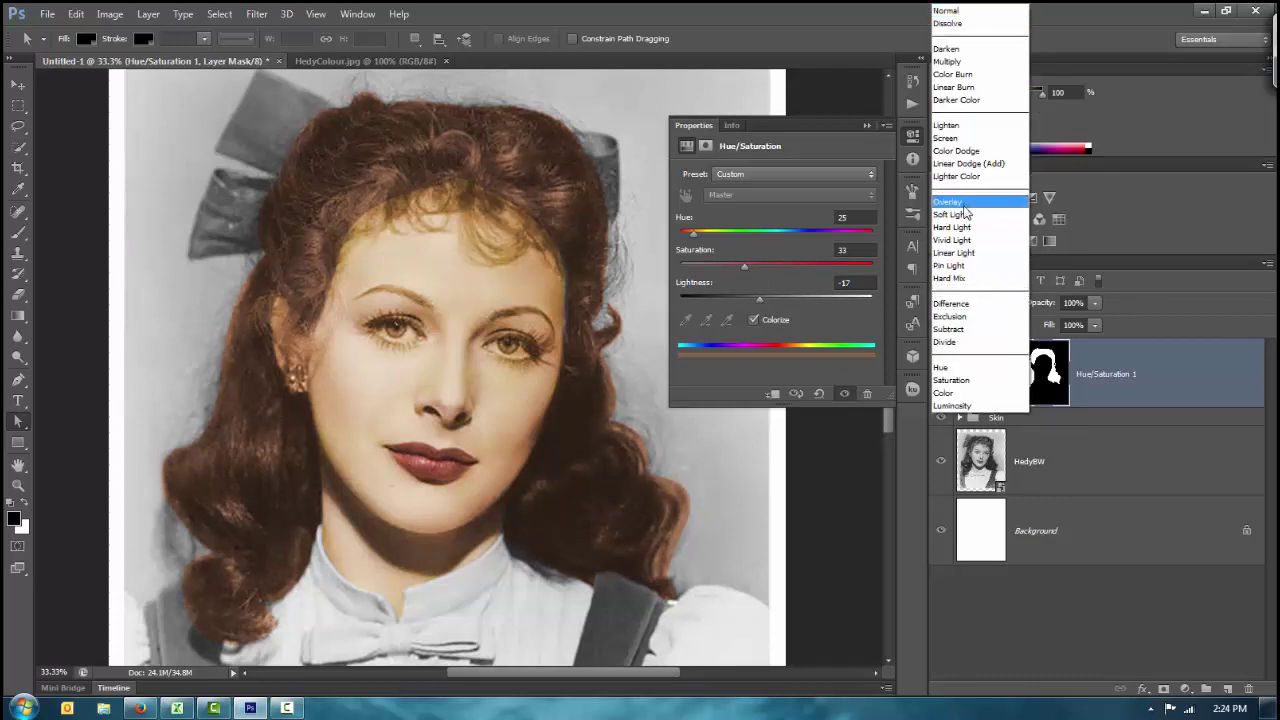
left_click(980, 62)
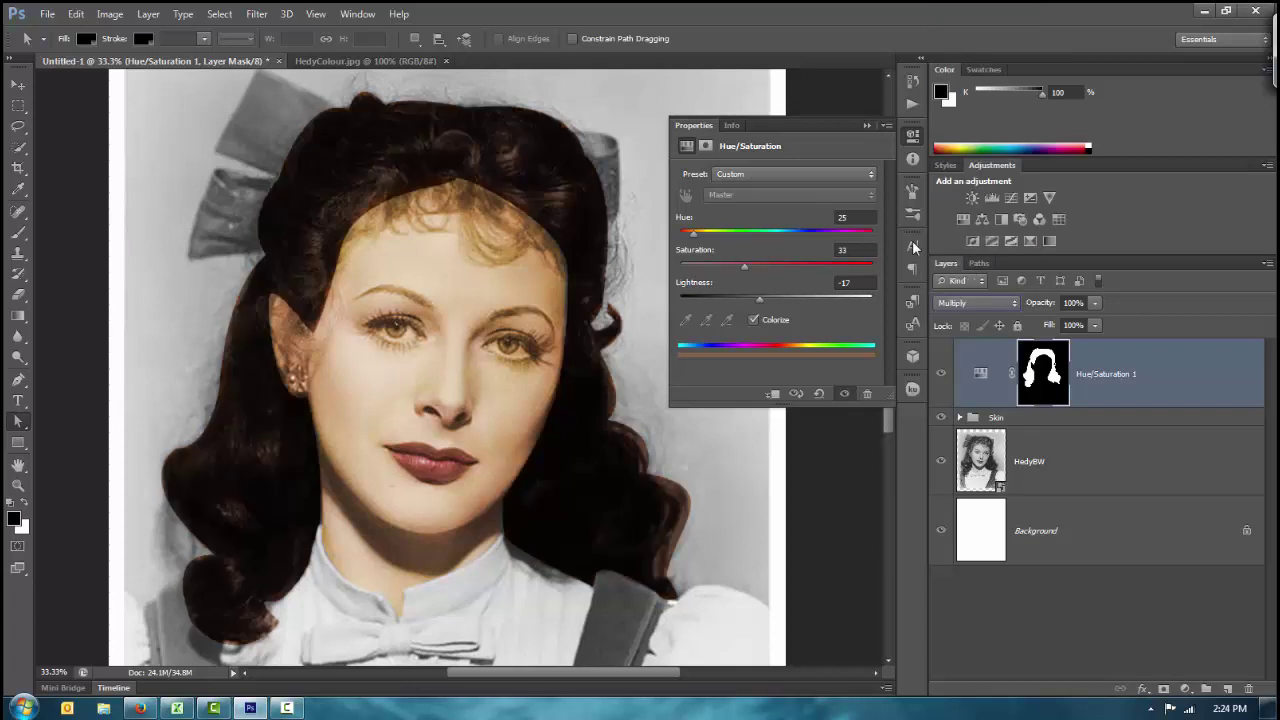
left_click(957, 304)
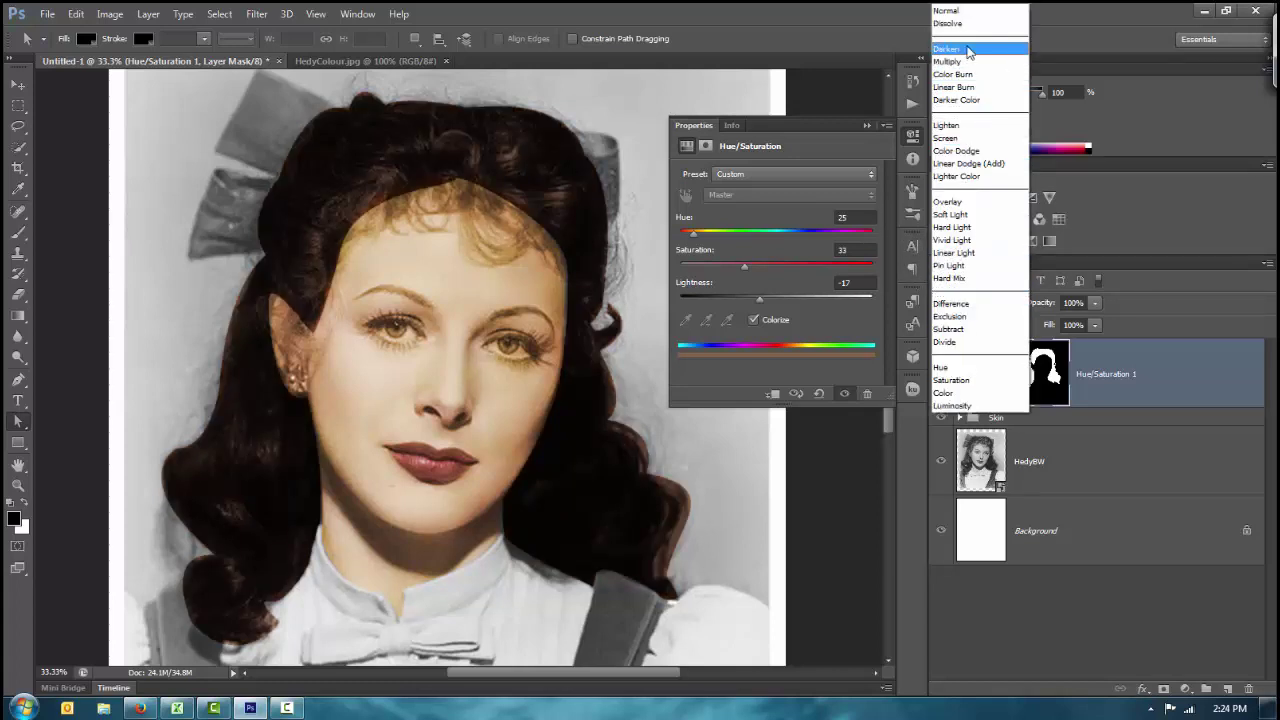
left_click(966, 46)
Step: Set the hair adjustment layer's blend mode to Overlay and put its adjustment settings away
left_click(965, 302)
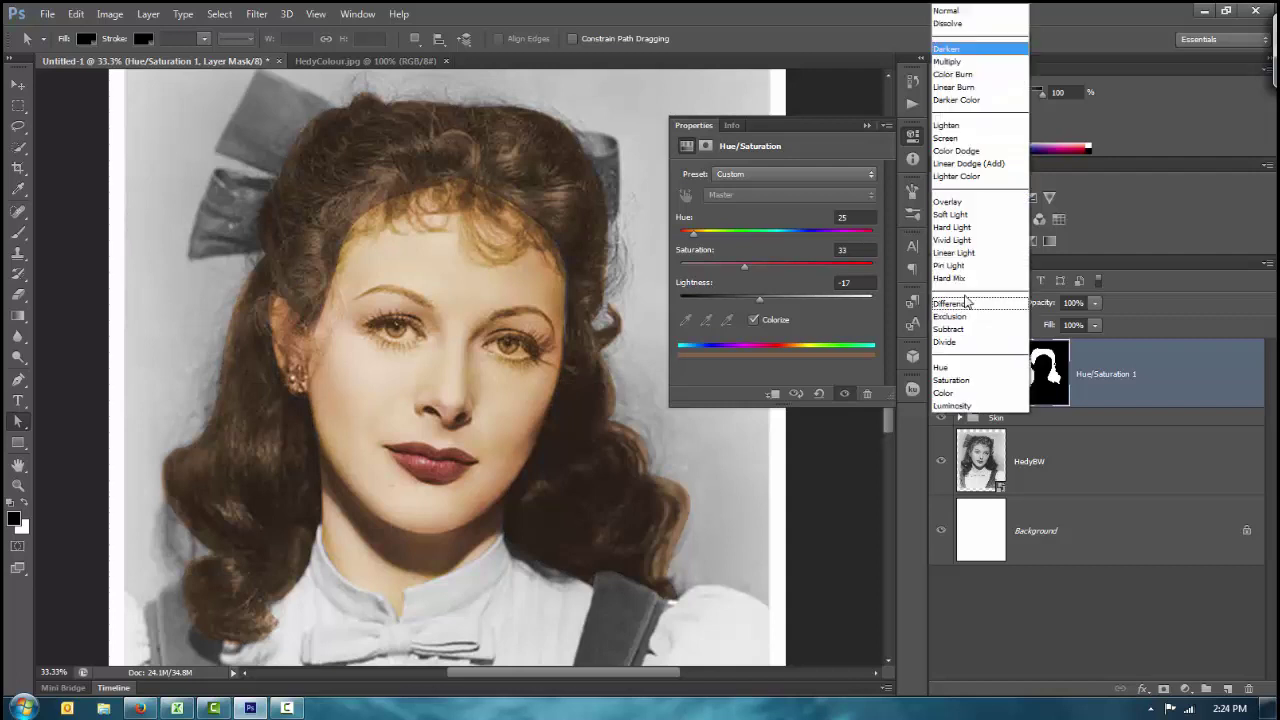
left_click(964, 212)
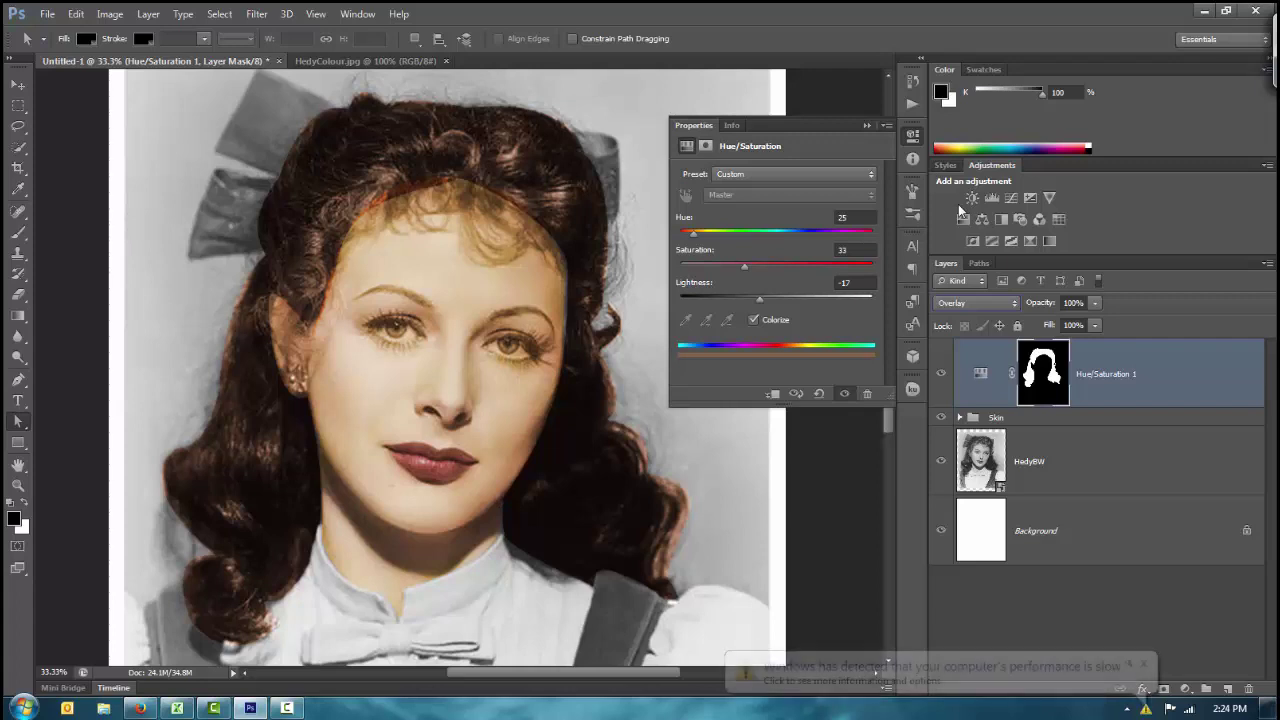
left_click(870, 123)
Step: Refine the hair adjustment's mask with a smoothness of 100 and a feather of 4 px
key("ctrl+plus")
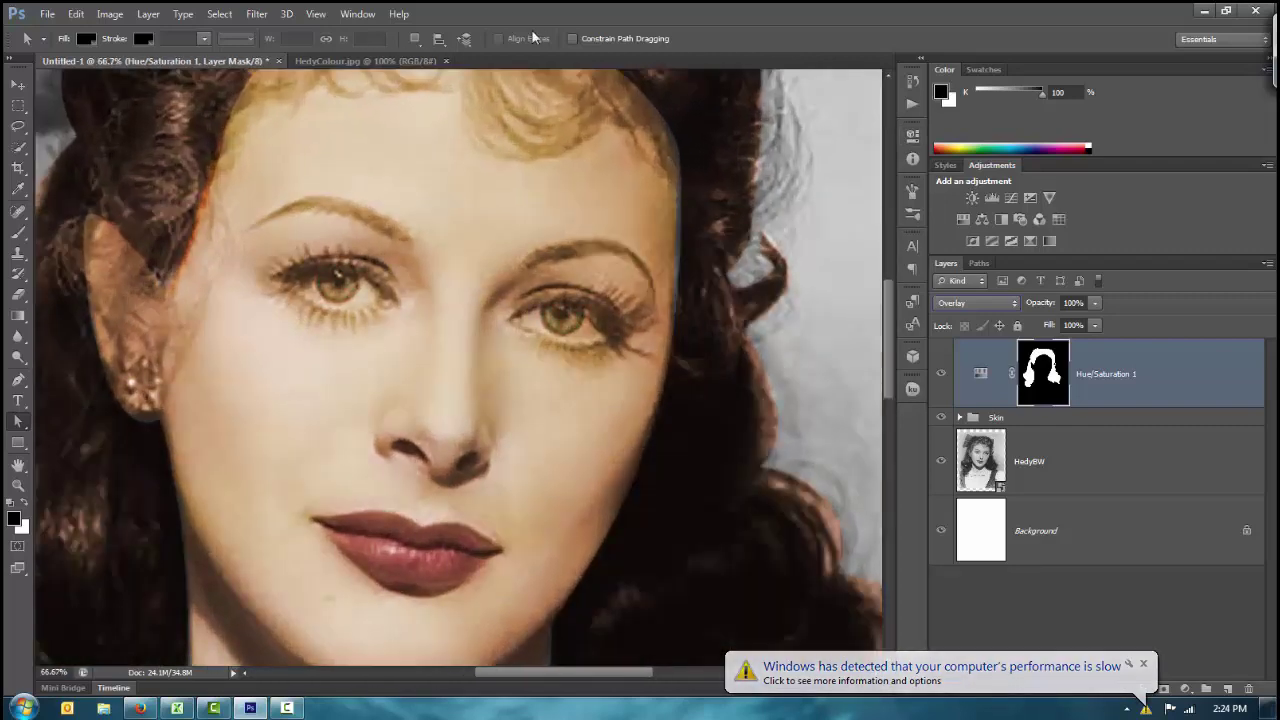
left_click_drag(489, 386, 714, 503)
left_click_drag(266, 443, 380, 249)
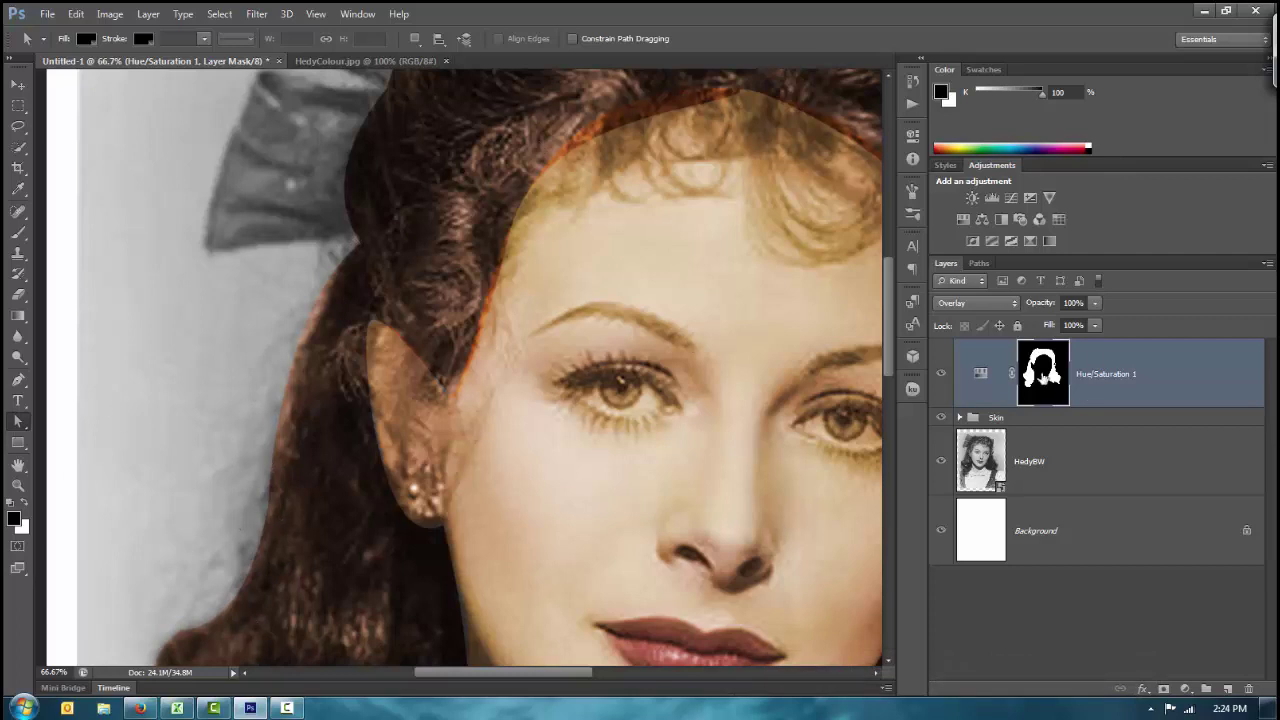
right_click(1044, 372)
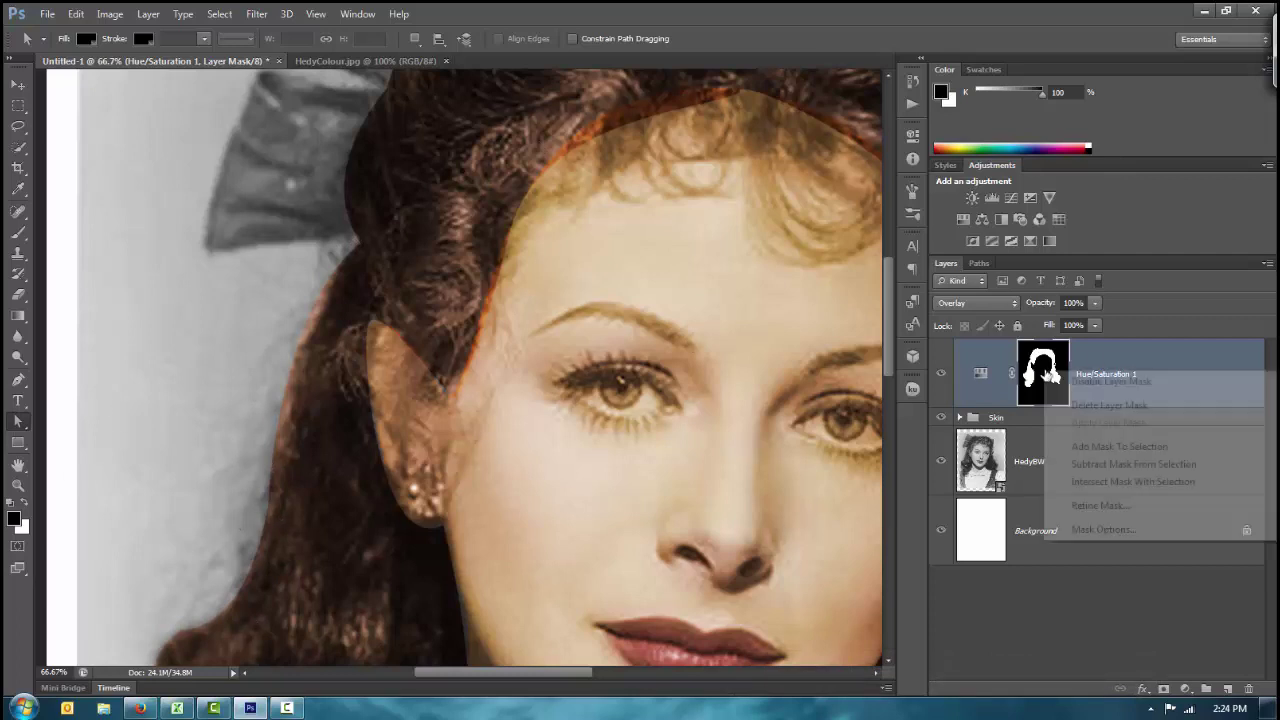
left_click(1127, 502)
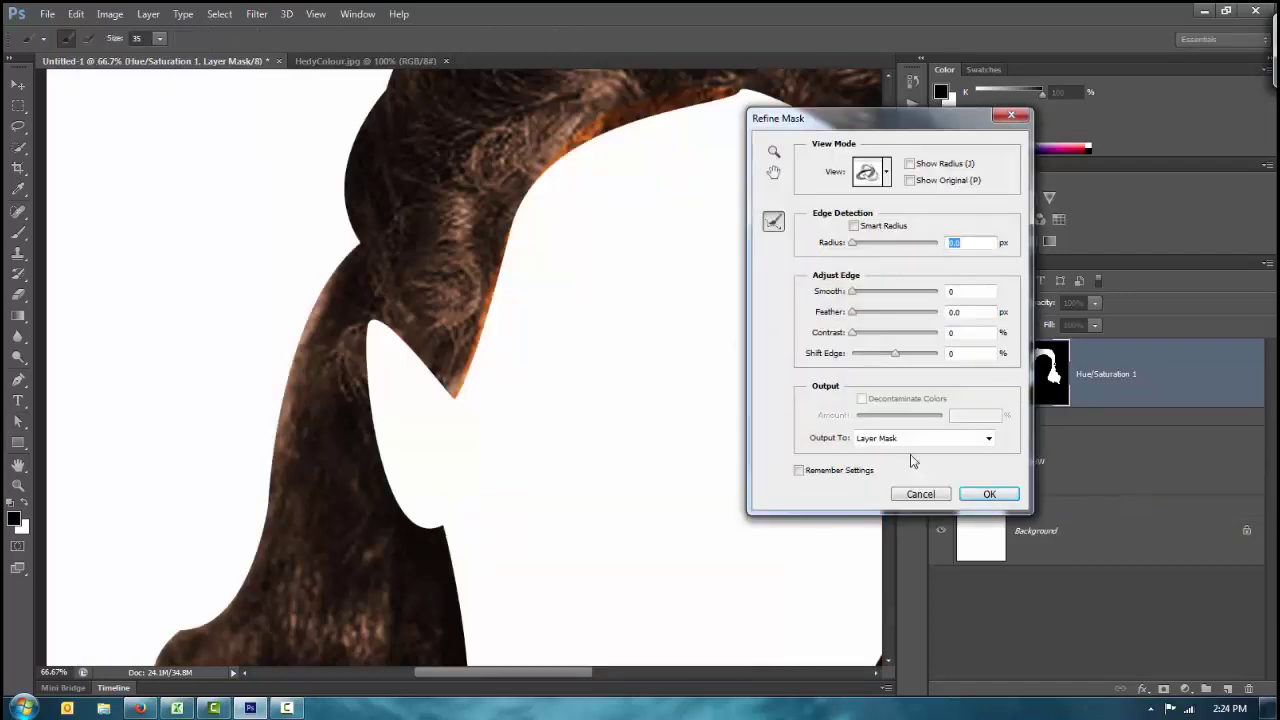
left_click_drag(872, 292, 958, 292)
left_click_drag(864, 312, 870, 314)
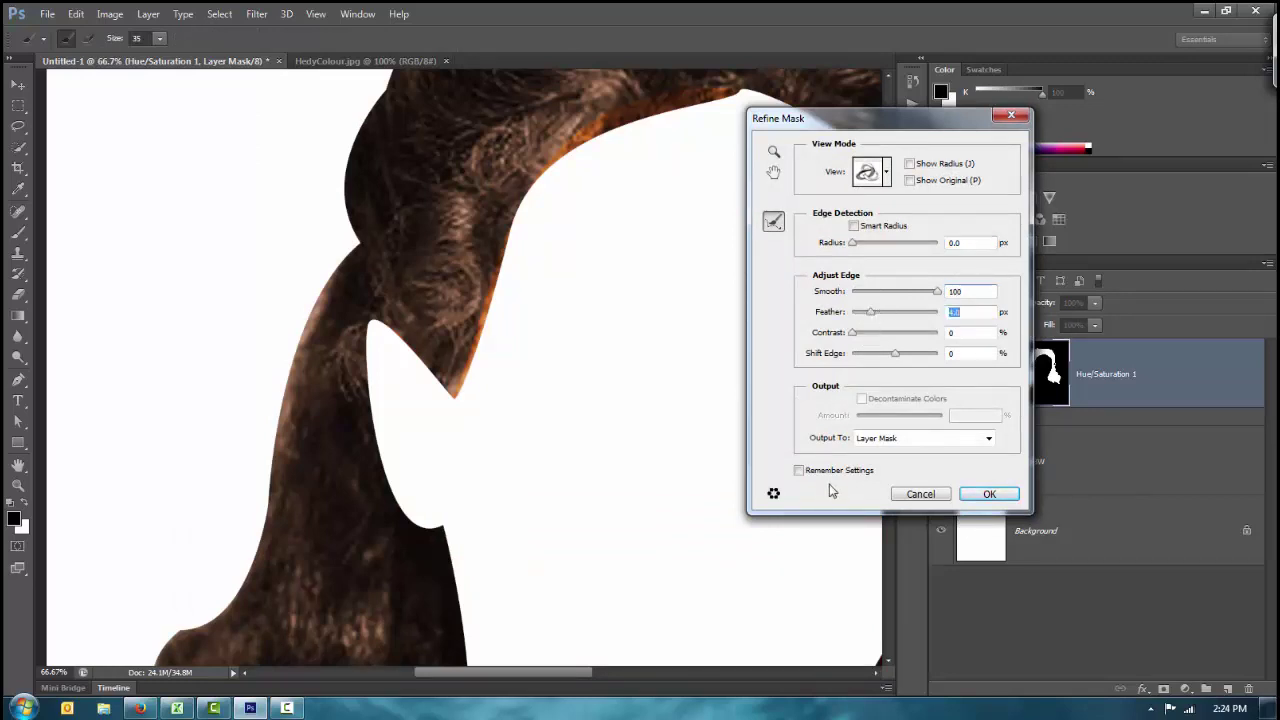
left_click(575, 437)
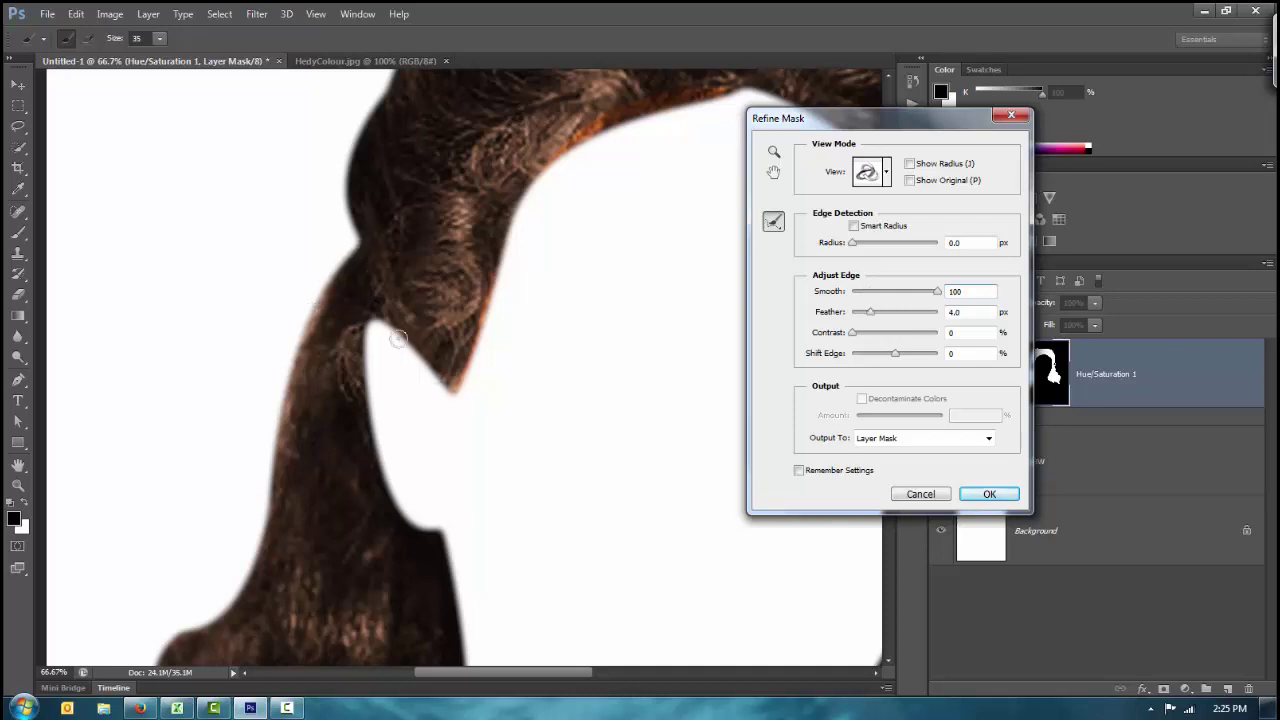
left_click(990, 495)
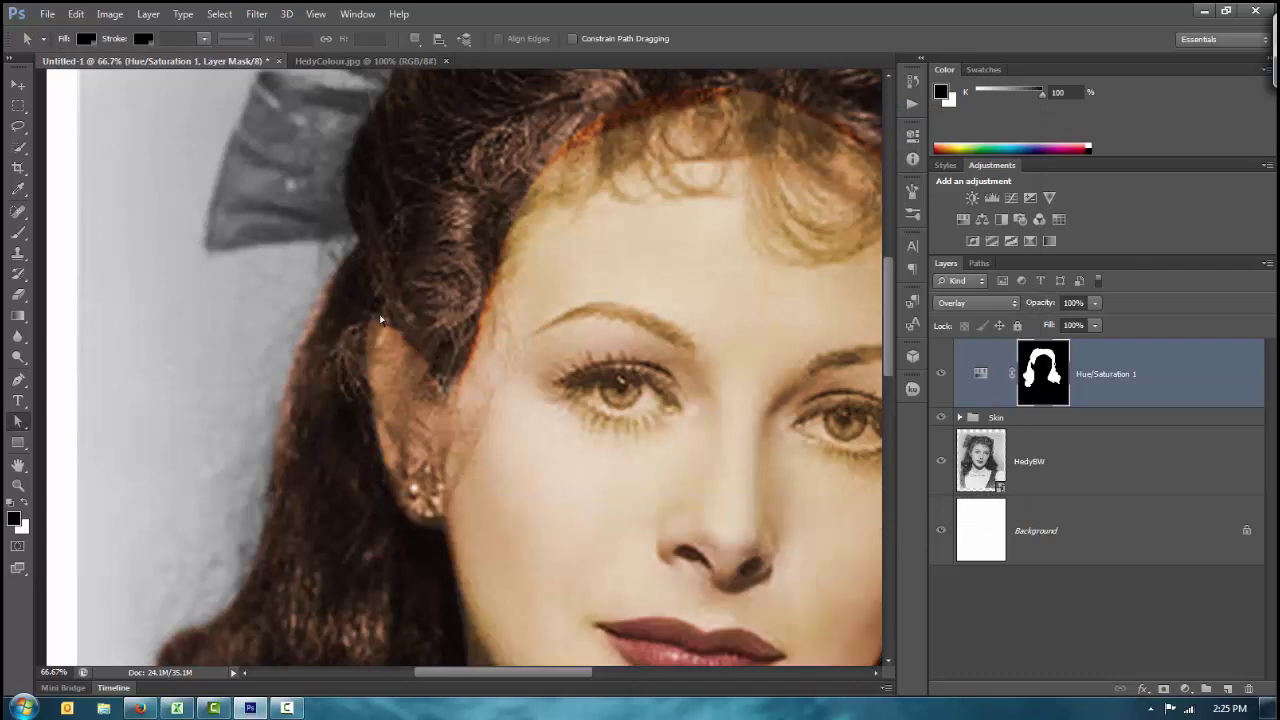
Step: Set up the Brush tool with a 25 px tip and 100% opacity for retouching the hair mask
left_click_drag(551, 269, 297, 600)
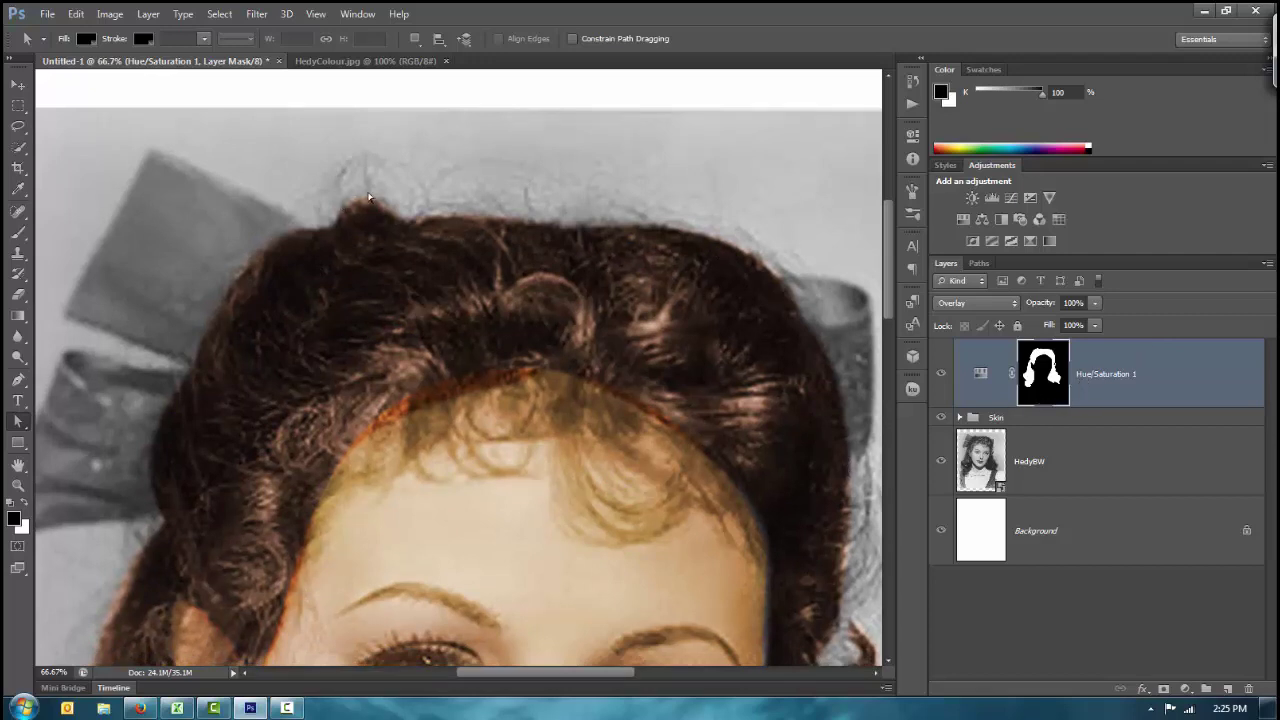
key("b")
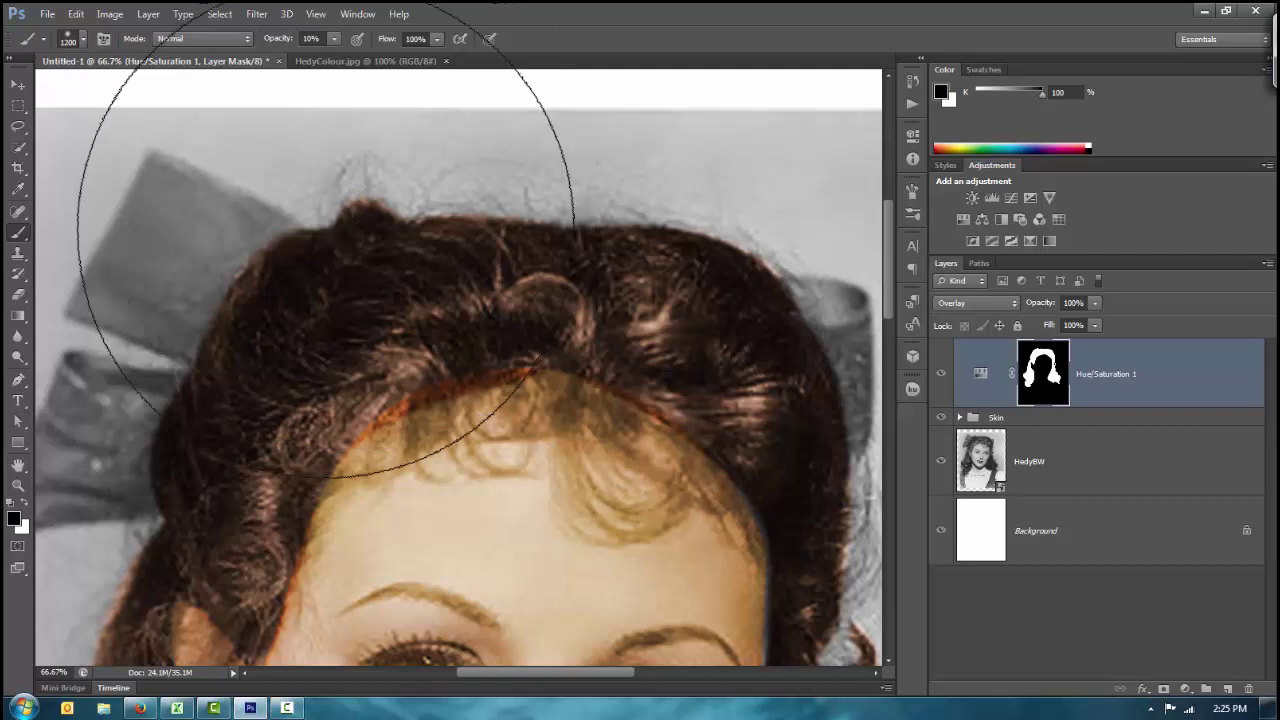
key("bracketleft")
left_click_drag(280, 44, 356, 40)
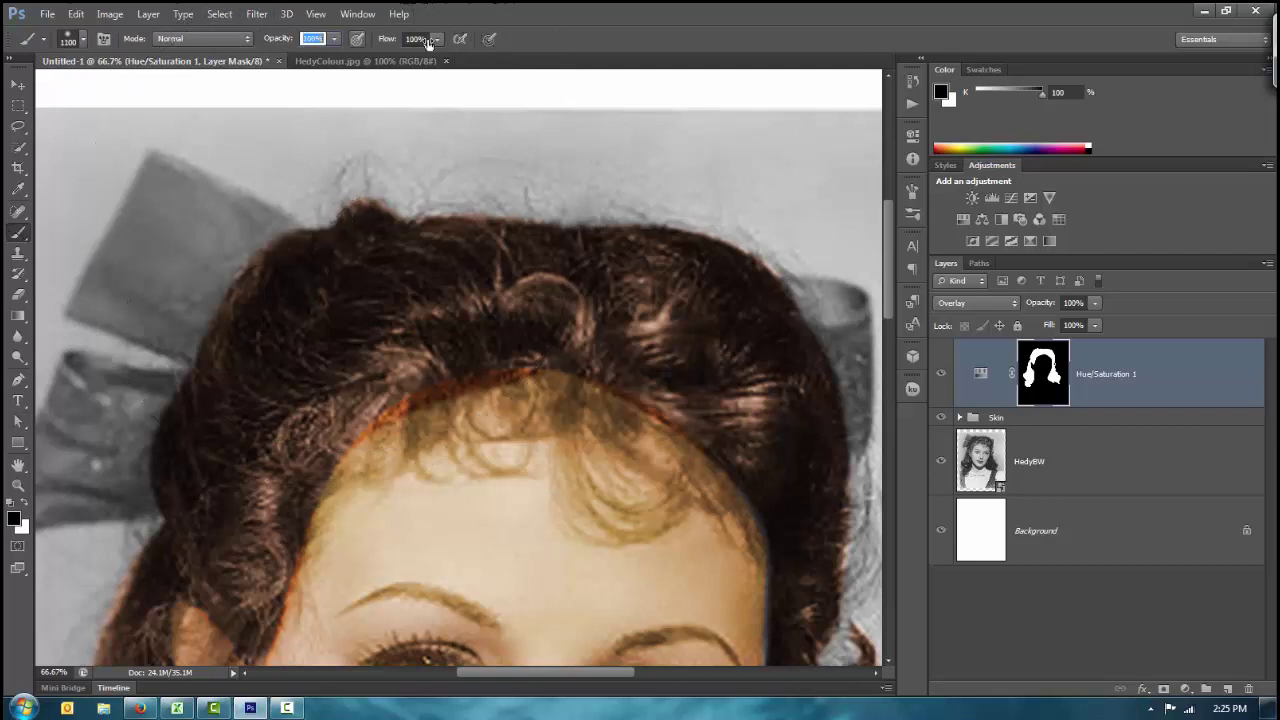
key("bracketleft")
key("bracketleft")
key("bracketleft")
key("bracketleft")
key("bracketleft")
key("bracketleft")
key("bracketleft")
key("bracketleft")
key("bracketleft")
key("bracketleft")
key("bracketleft")
key("bracketleft")
key("bracketleft")
key("bracketleft")
key("bracketleft")
key("bracketleft")
key("bracketleft")
key("bracketleft")
key("bracketleft")
key("bracketleft")
Step: Paint white in the hair adjustment's mask along the right edge of the forehead and face to cover the bluish fringe
left_click_drag(198, 606, 488, 376)
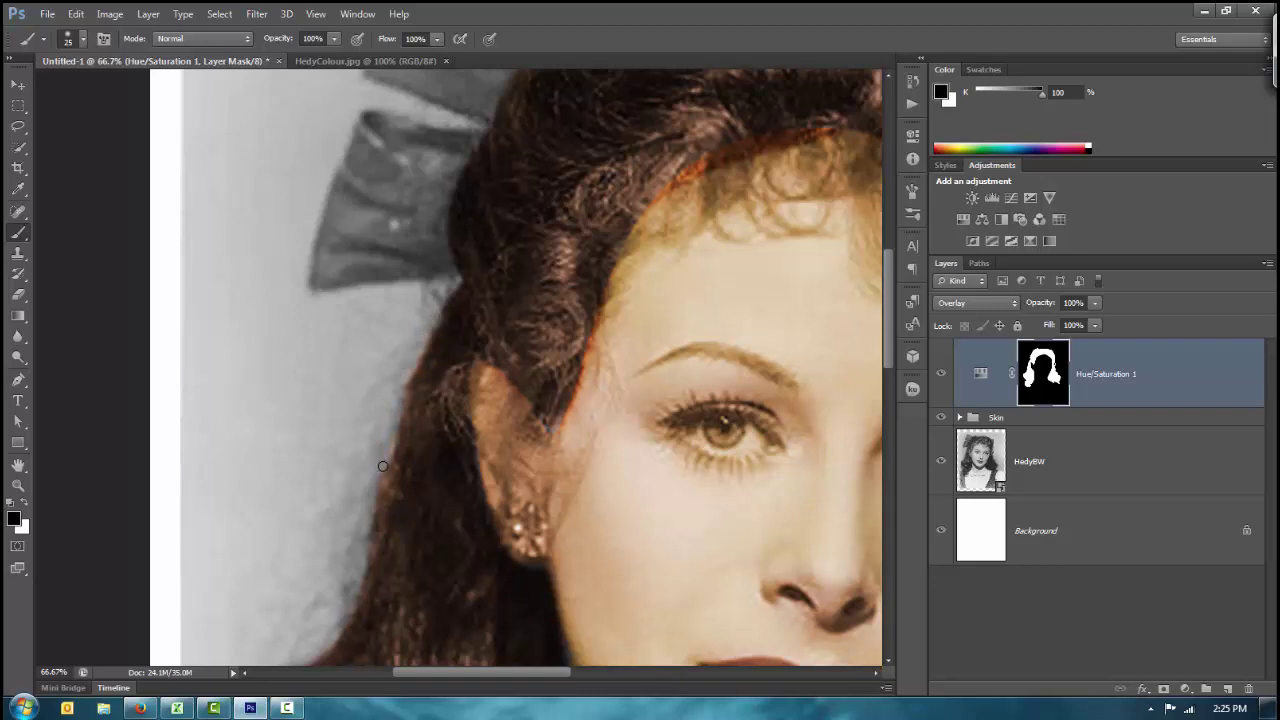
scroll(593, 334, "right", 5)
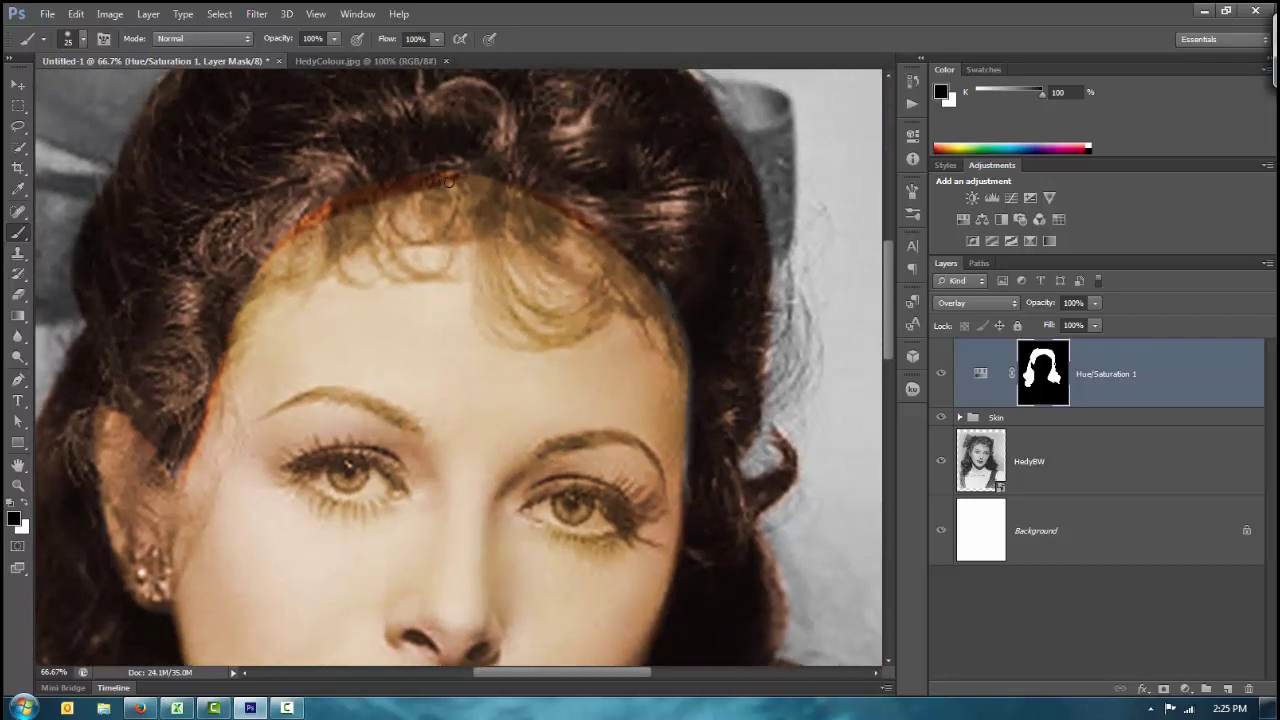
key("x")
mouse_move(673, 310)
left_mouse_down()
mouse_move(688, 402)
mouse_move(679, 533)
left_mouse_up()
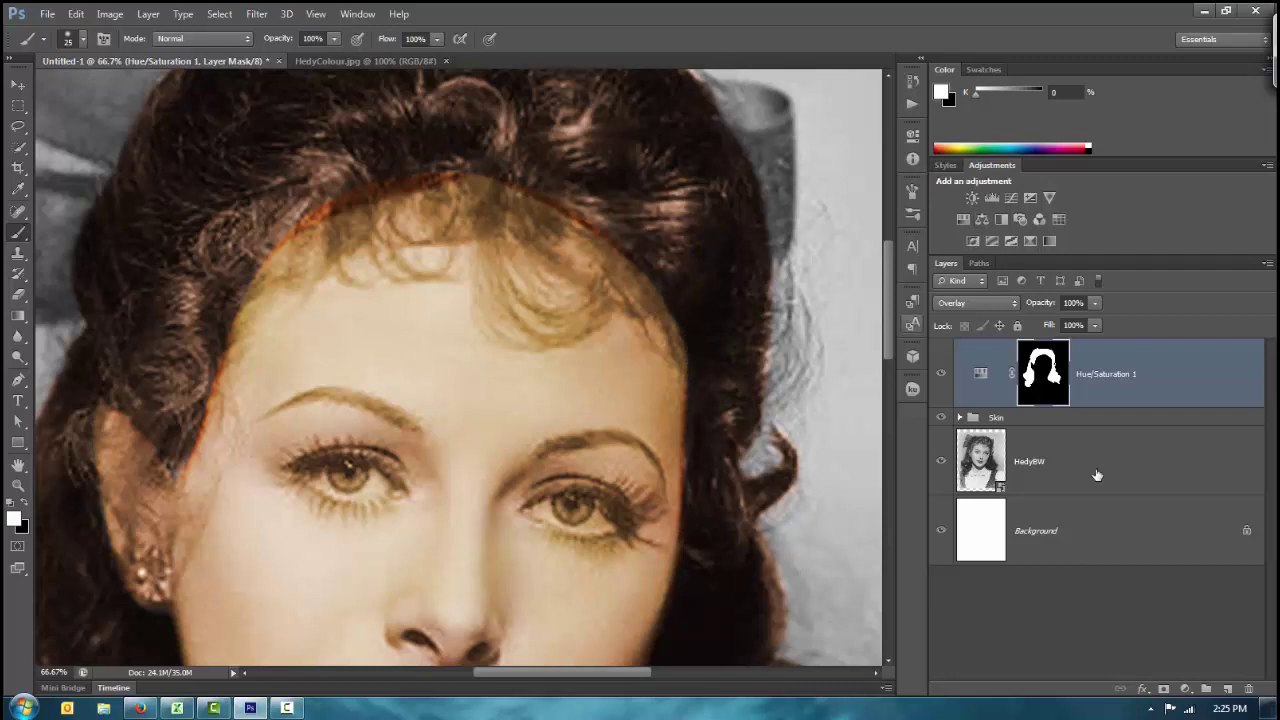
Step: Examine the layers inside the Skin group and compare the portrait with the group hidden and shown
left_click(990, 418)
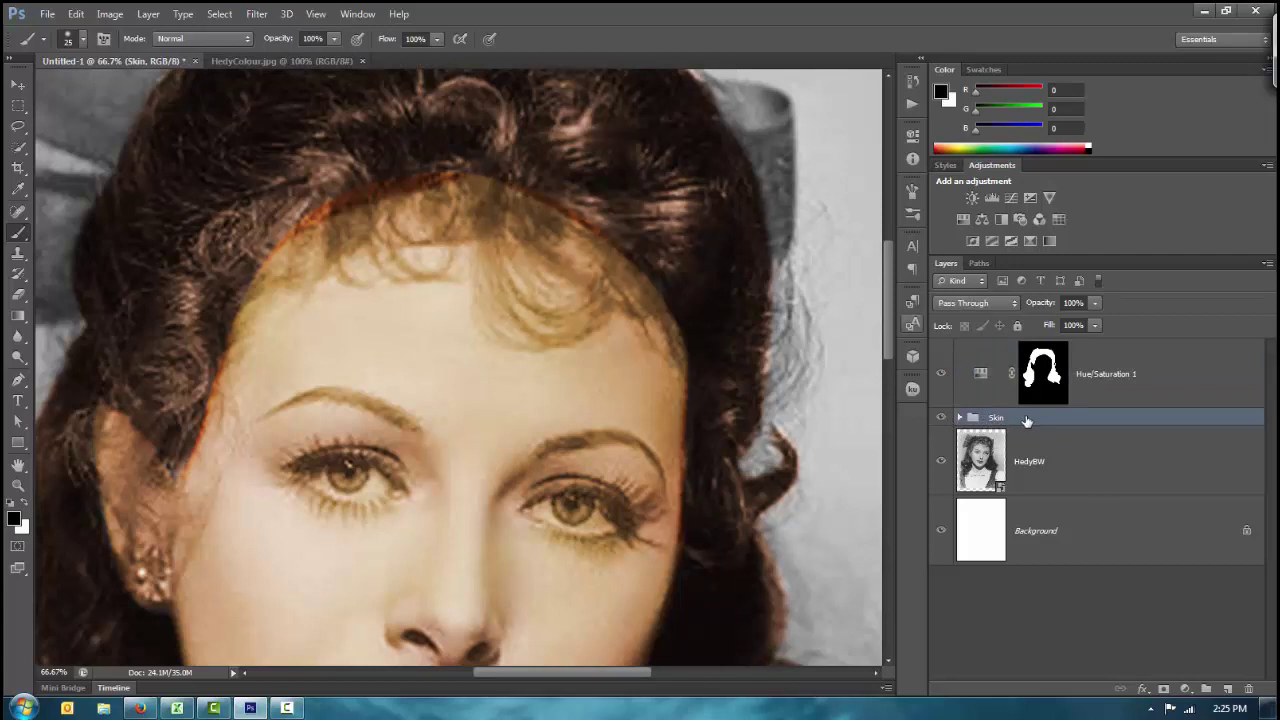
left_click(960, 418)
left_click(960, 418)
left_click(941, 418)
left_click(941, 418)
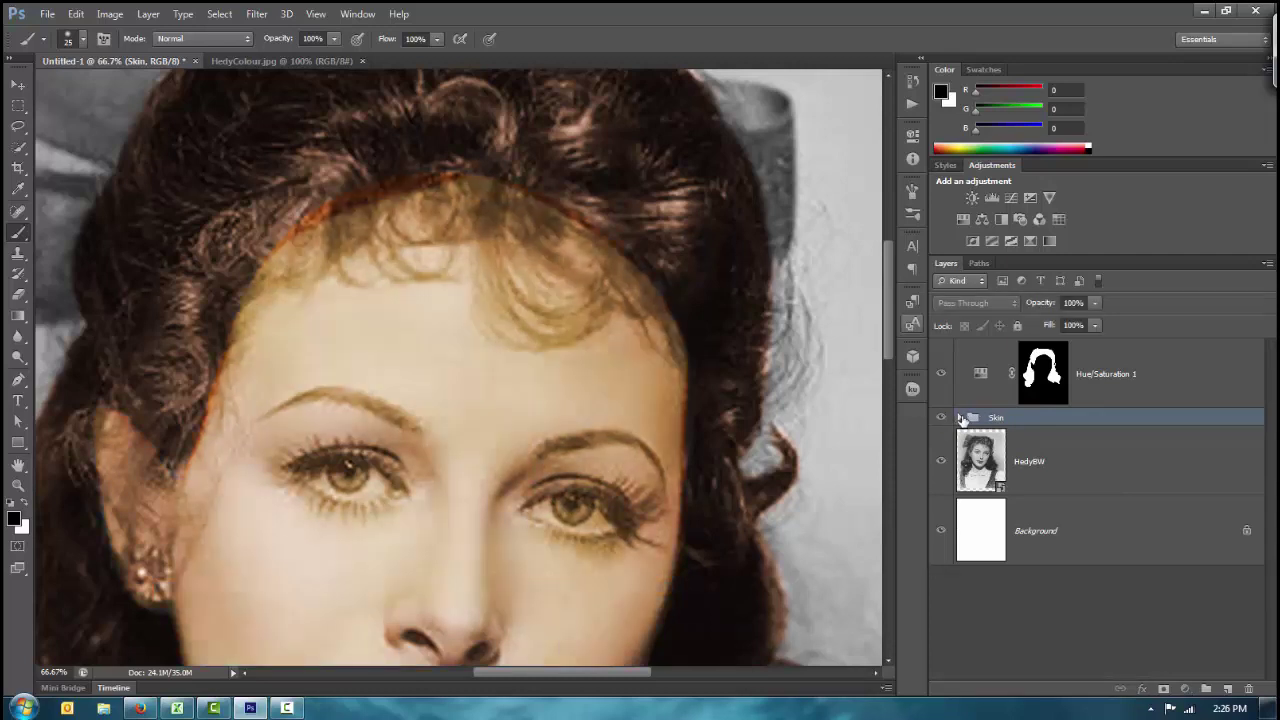
left_click(960, 418)
left_click(941, 420)
left_click(941, 420)
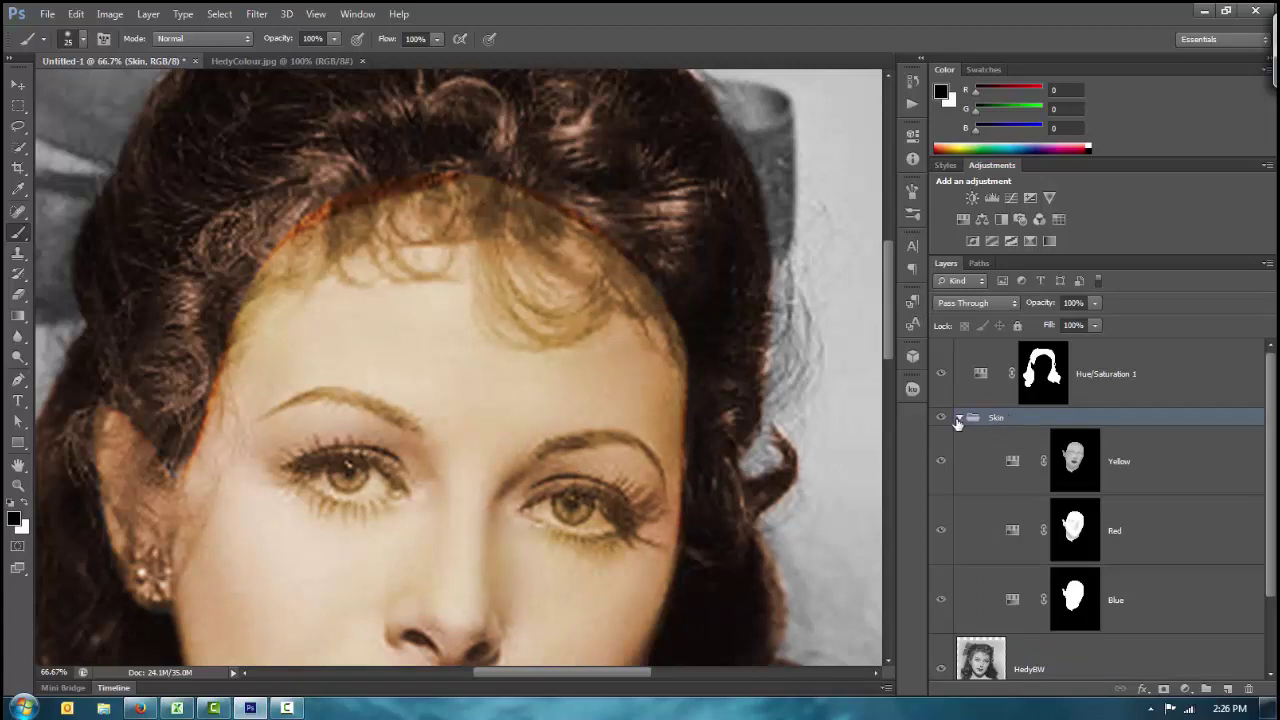
left_click(959, 418)
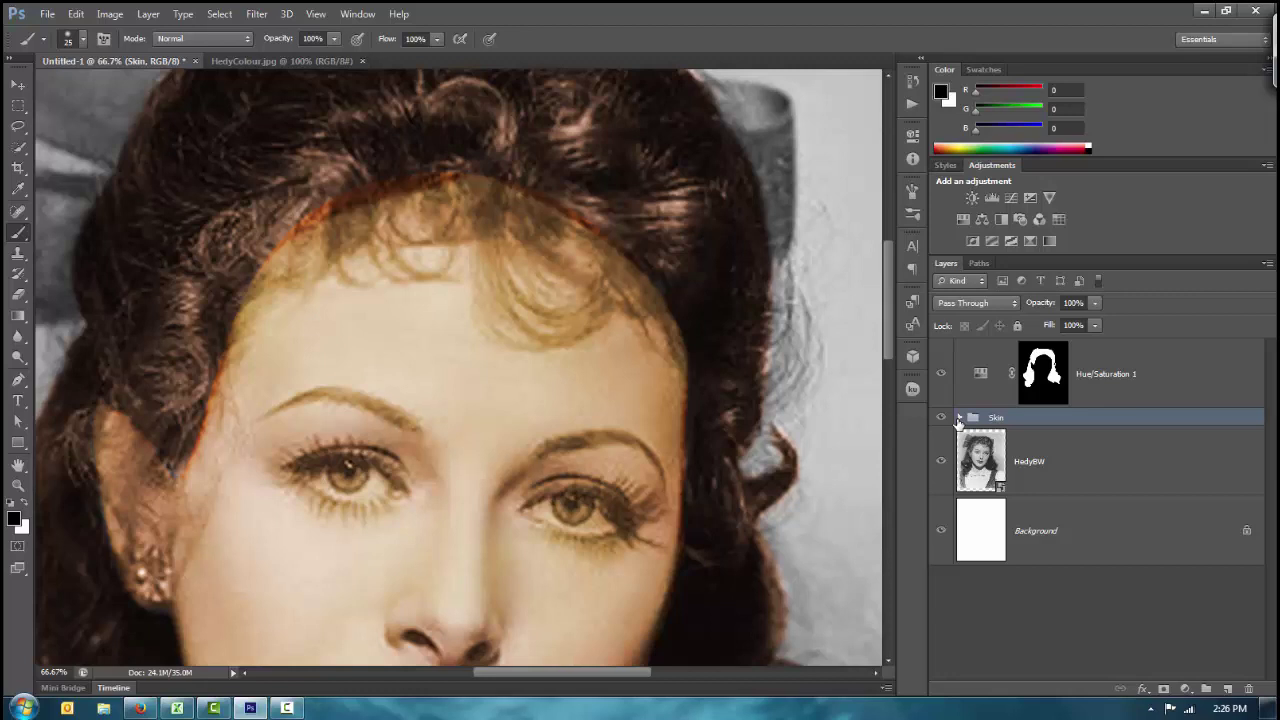
Step: Add a layer mask to the Skin group and paint black along the hairline to remove the orange fringe, then expand the group
left_click(1163, 689)
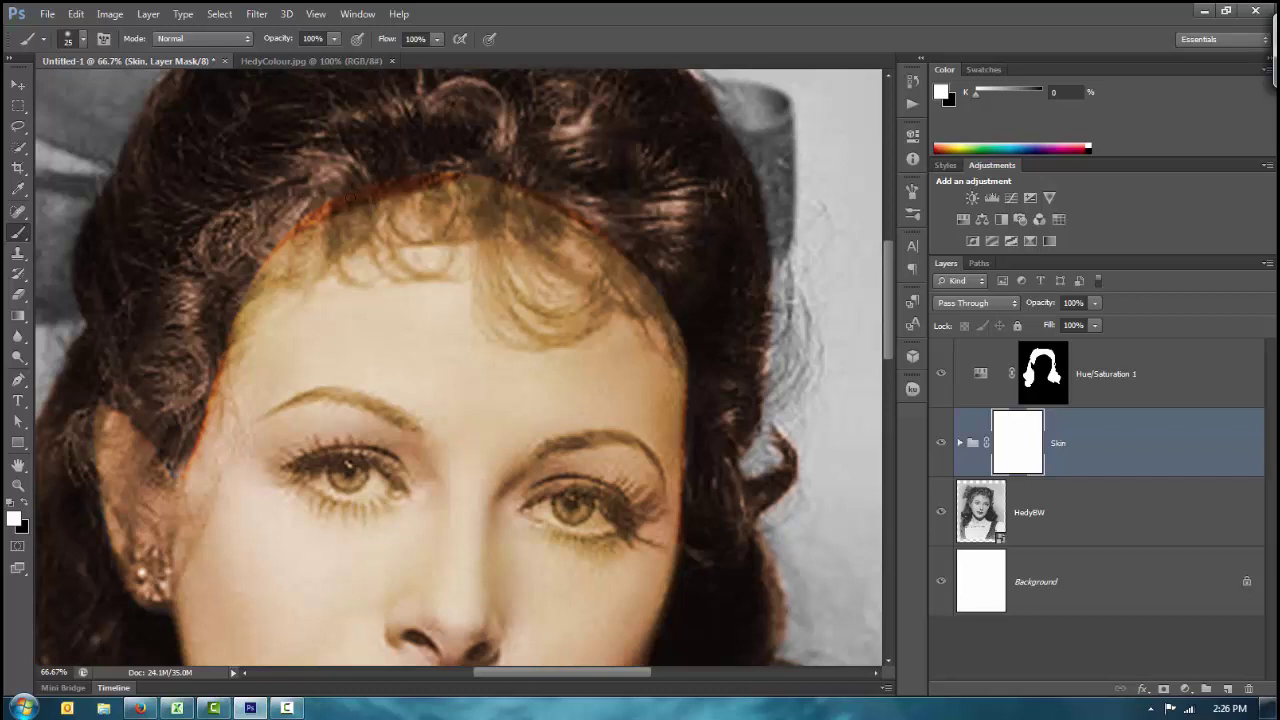
key("x")
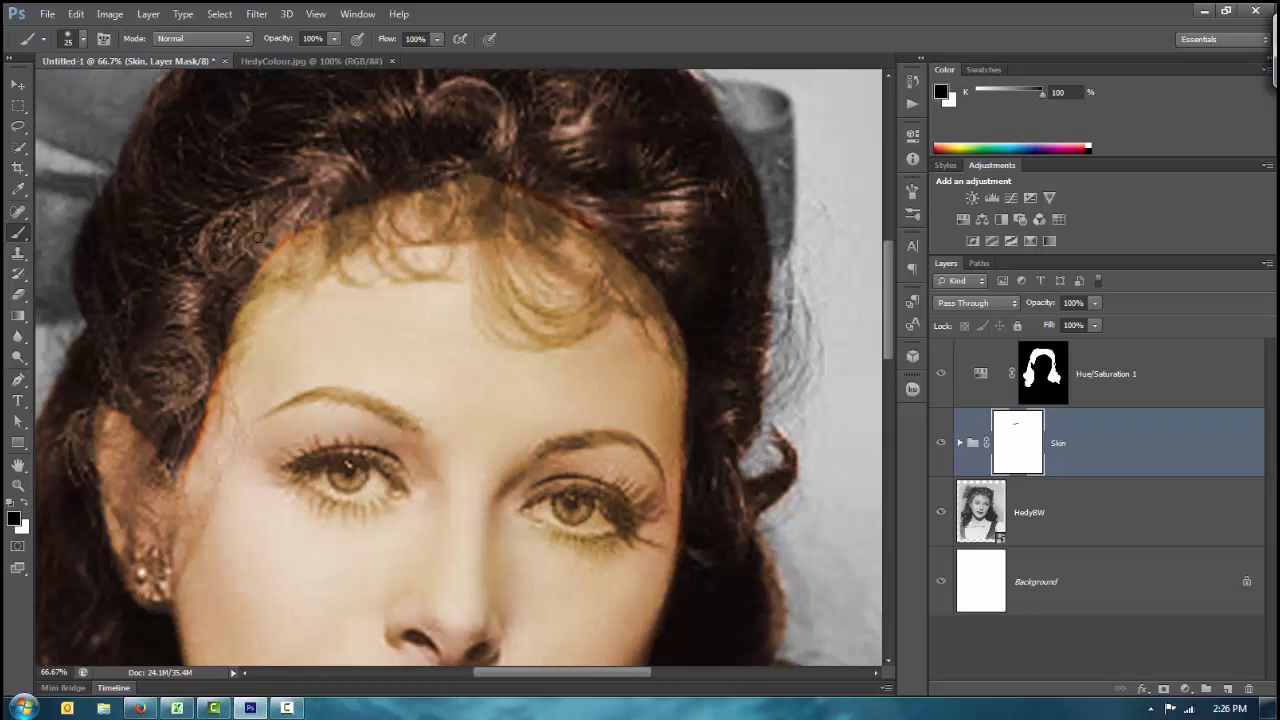
left_click_drag(257, 237, 284, 231)
left_click(960, 444)
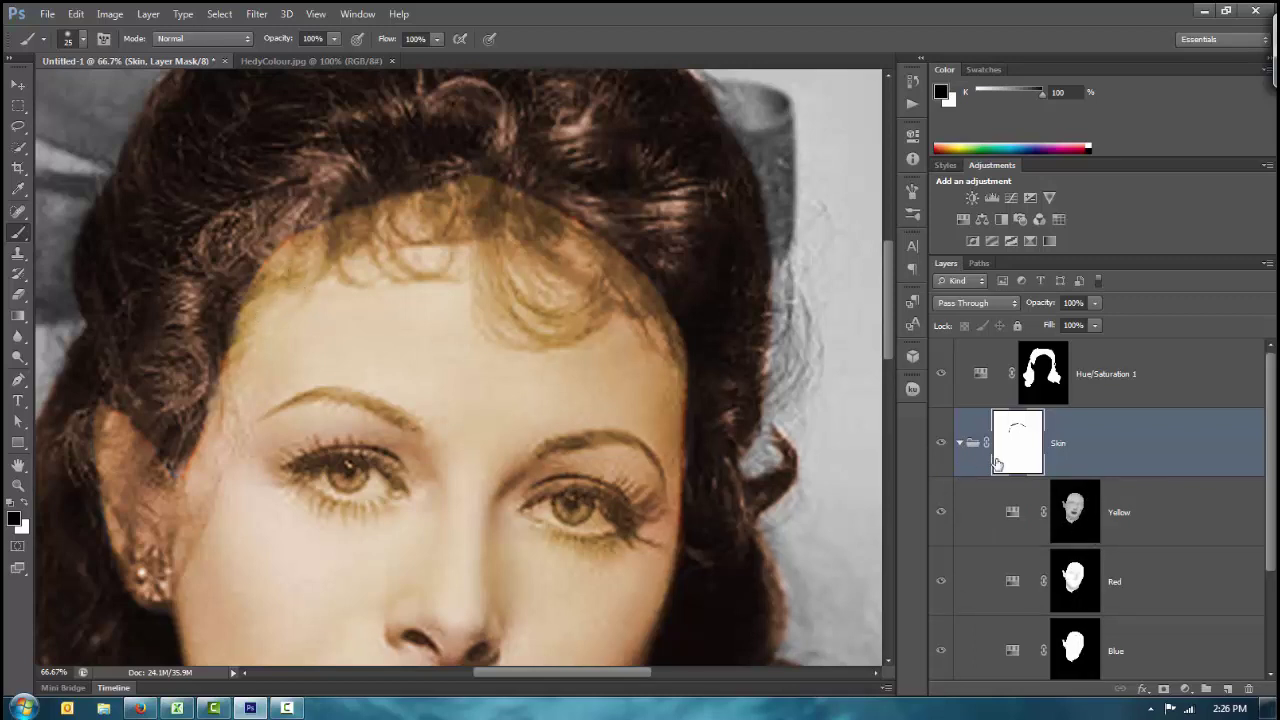
Step: Collapse the Skin group and paint black in its mask along the hair edge beside the ear
left_click(960, 443)
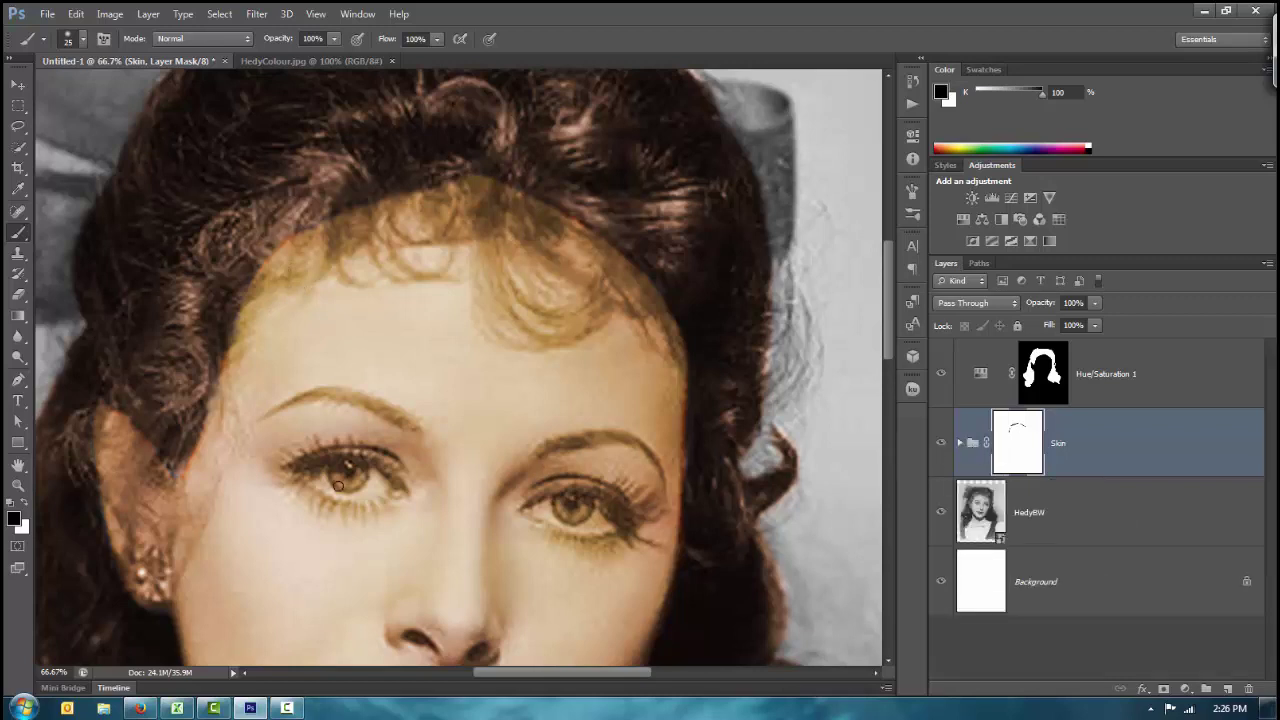
left_click_drag(164, 464, 170, 475)
Step: Try painting white in the Hue/Saturation 1 mask over the forehead curls and the loose strands outside the hair
key("x")
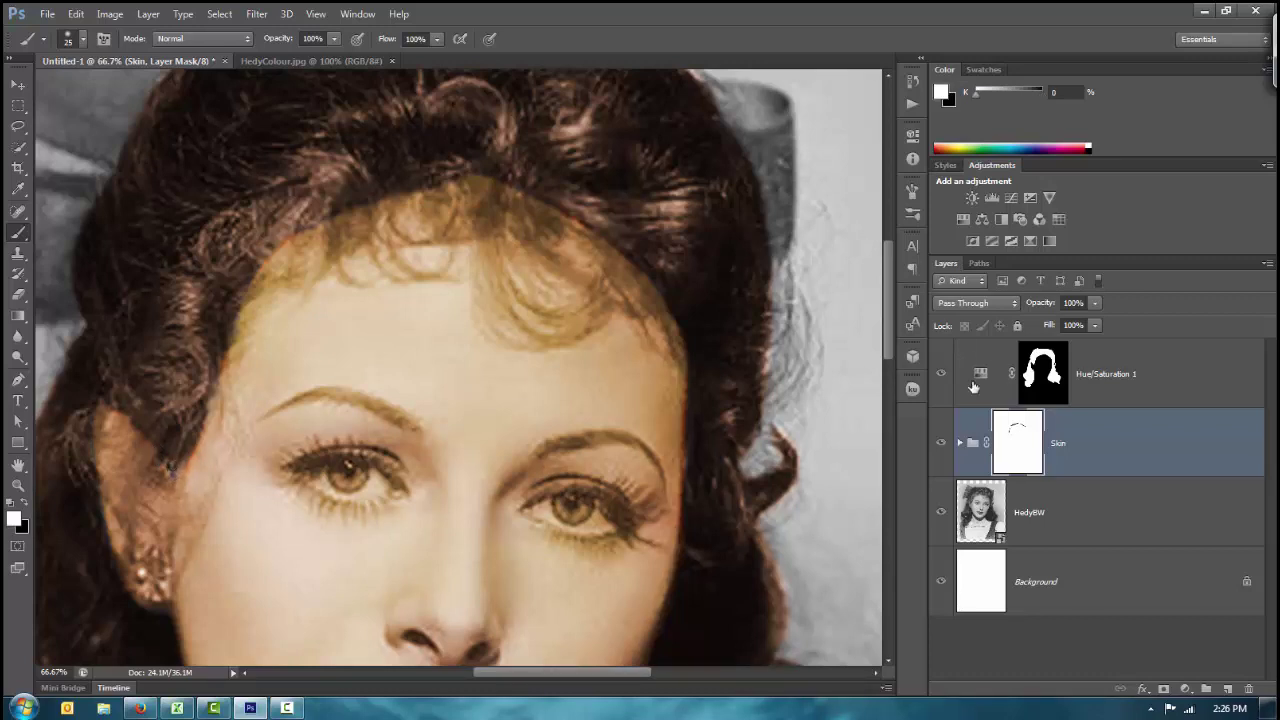
left_click(1038, 394)
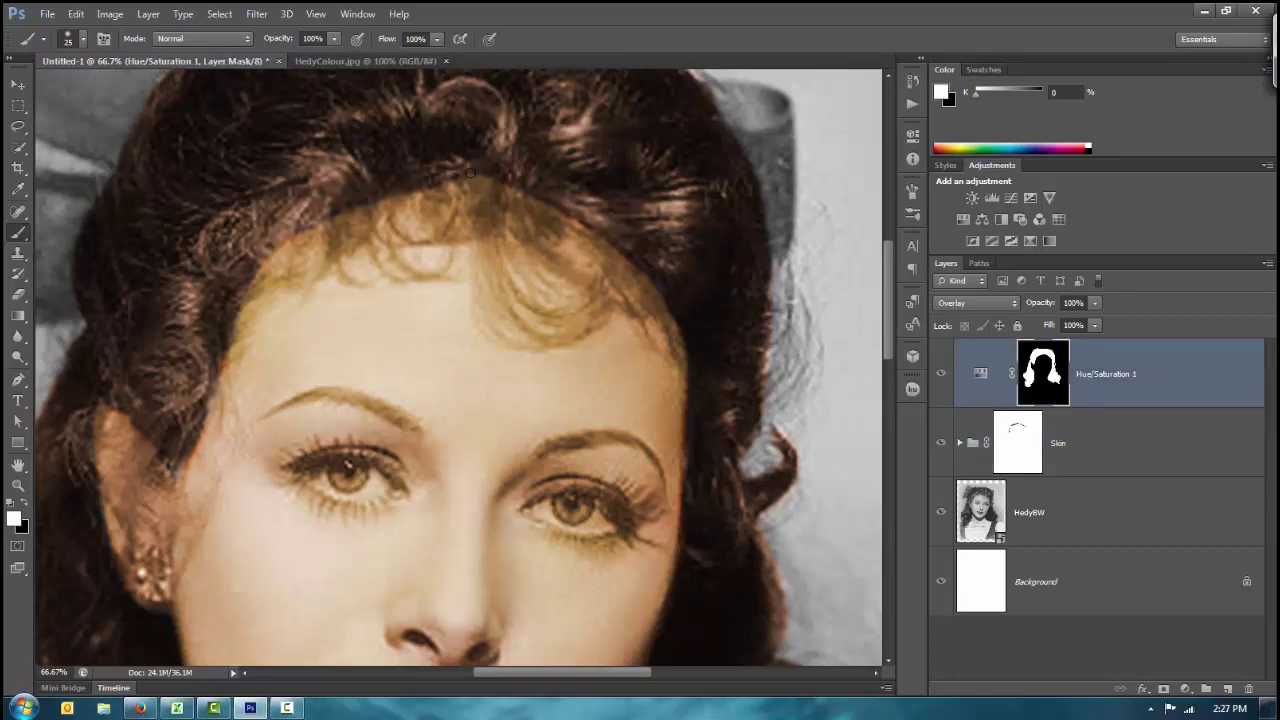
mouse_move(481, 204)
left_mouse_down()
mouse_move(498, 276)
mouse_move(539, 300)
mouse_move(592, 291)
mouse_move(630, 264)
mouse_move(570, 266)
mouse_move(541, 242)
mouse_move(607, 244)
mouse_move(559, 239)
mouse_move(570, 217)
mouse_move(611, 247)
left_mouse_up()
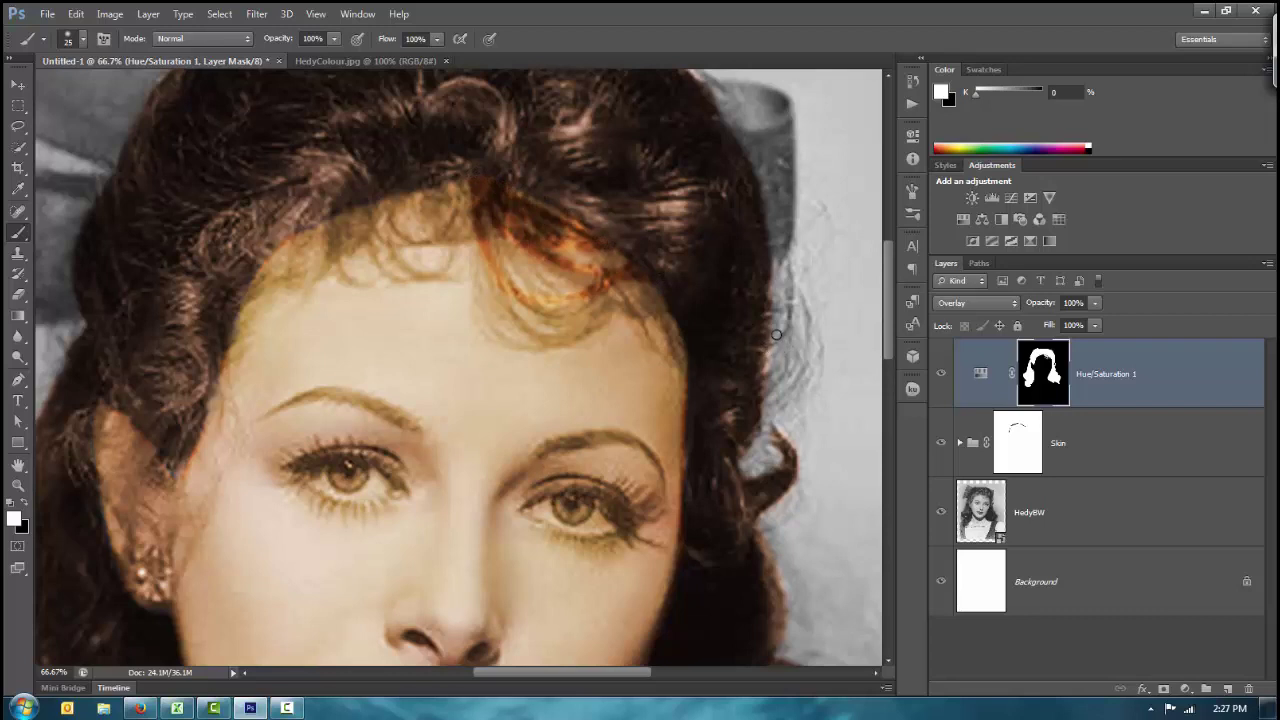
left_click_drag(777, 335, 784, 270)
mouse_move(764, 373)
left_mouse_down()
mouse_move(782, 298)
mouse_move(794, 398)
mouse_move(769, 406)
mouse_move(786, 355)
mouse_move(770, 348)
mouse_move(767, 424)
mouse_move(808, 361)
mouse_move(801, 286)
left_mouse_up()
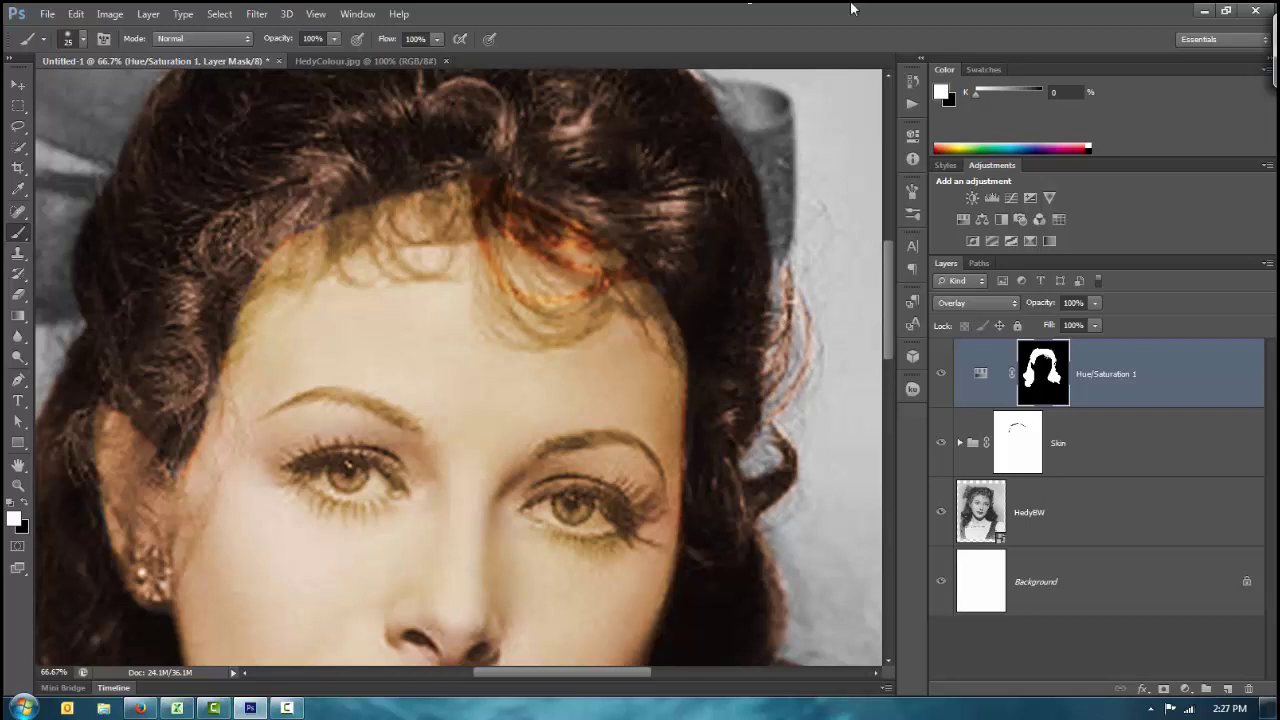
Step: Step back through the history to undo the recent brush strokes on the curls and loose strands
left_click(912, 84)
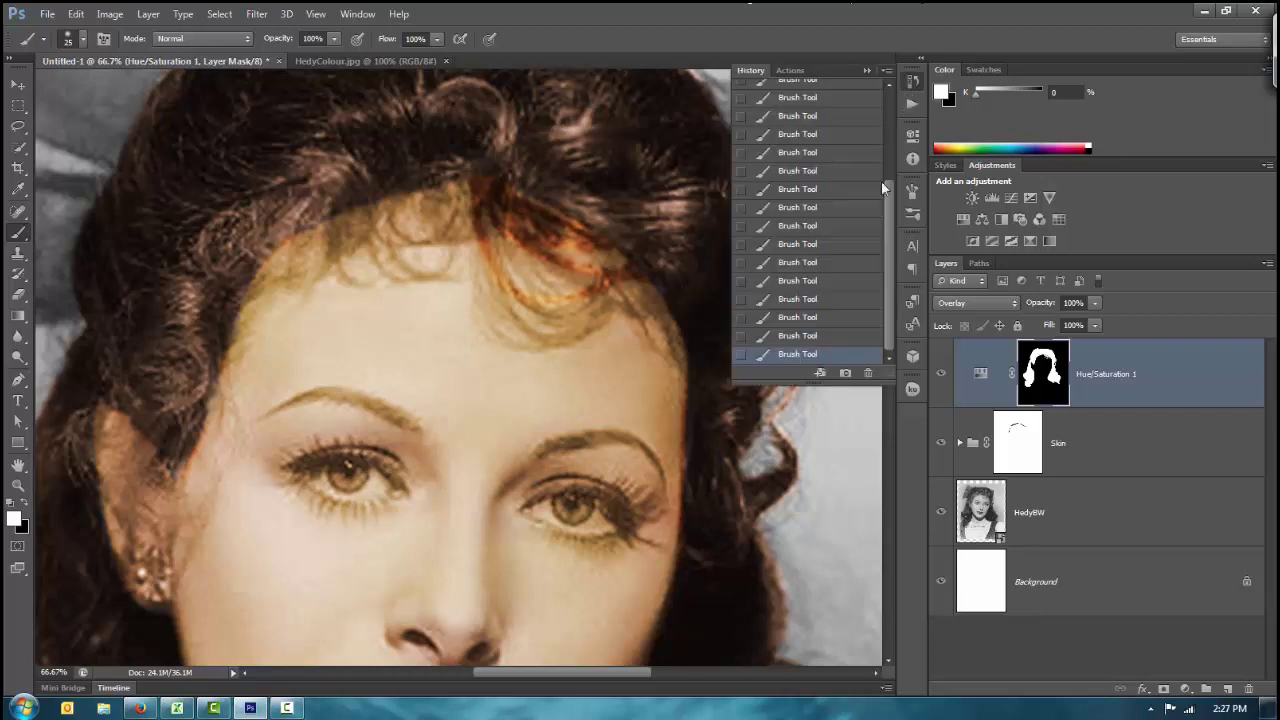
left_click(822, 280)
left_click(828, 244)
left_click(829, 209)
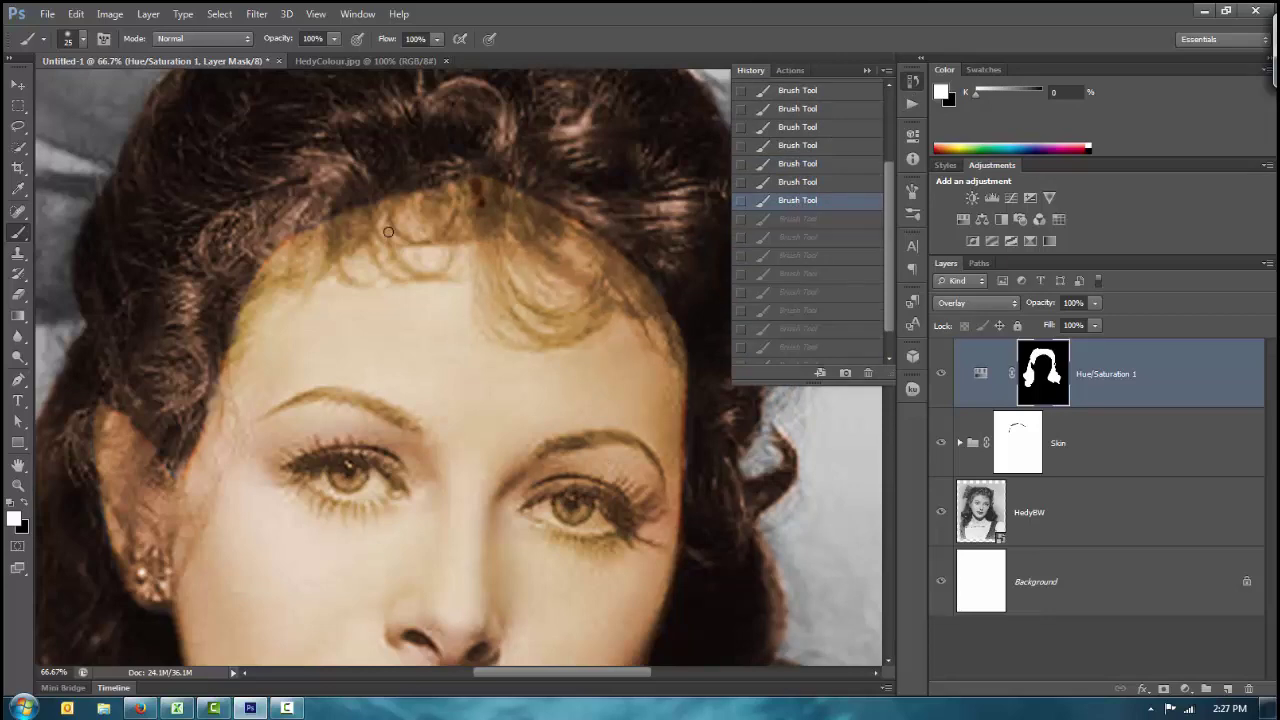
Step: Paint white over both eyebrows in the Hue/Saturation 1 mask with the 25 px brush, then close the history
key("ctrl+minus")
key("ctrl+minus")
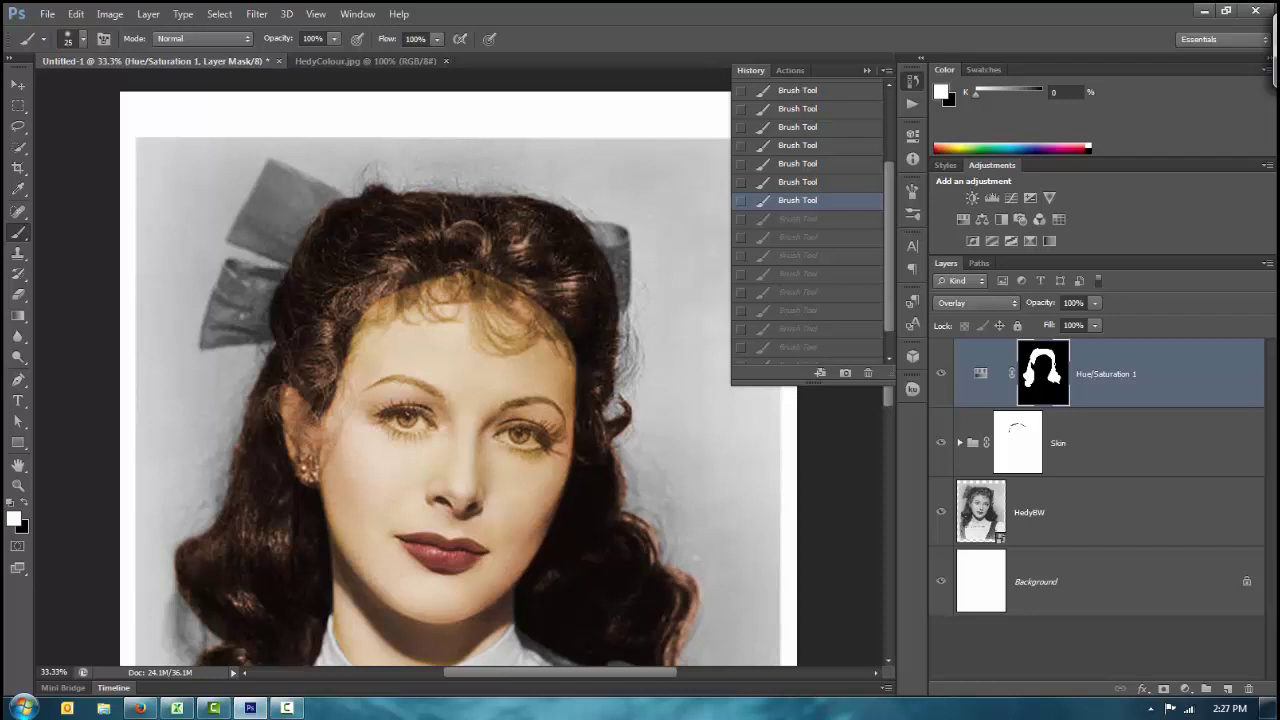
scroll(463, 272, "up", 2)
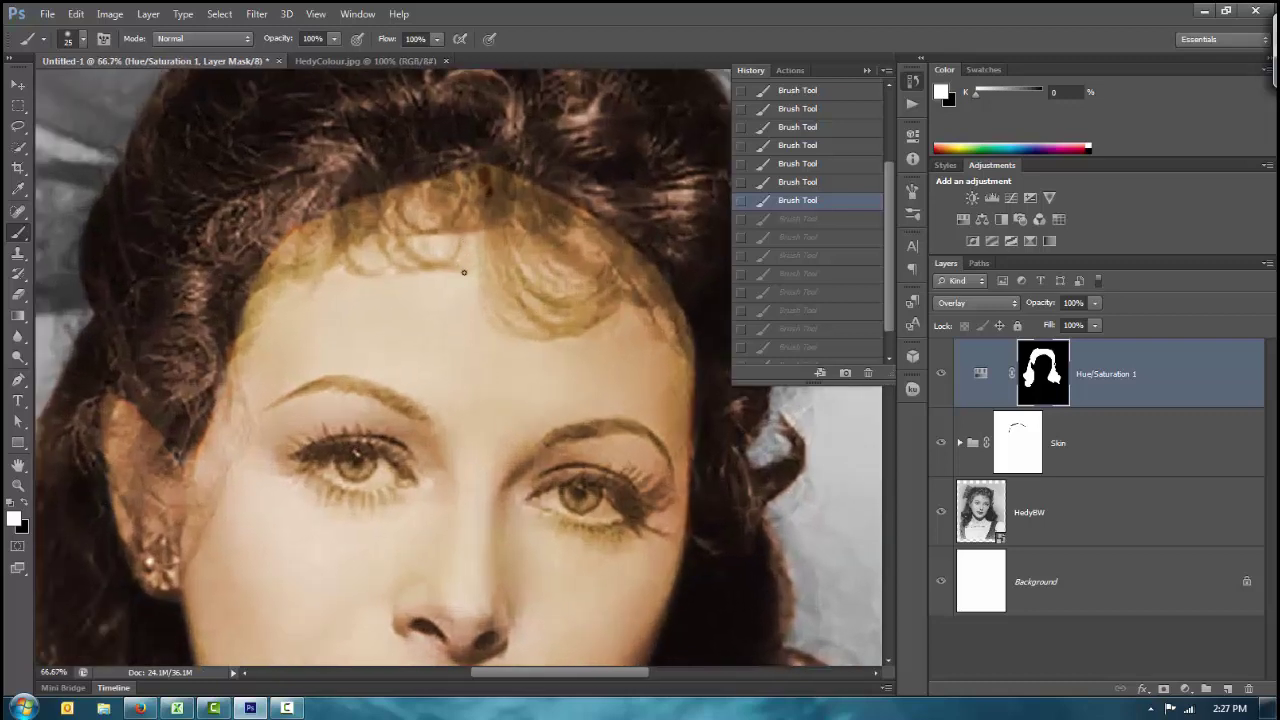
mouse_move(426, 417)
left_mouse_down()
mouse_move(321, 382)
mouse_move(340, 379)
mouse_move(396, 400)
mouse_move(306, 384)
mouse_move(320, 379)
mouse_move(270, 402)
left_mouse_up()
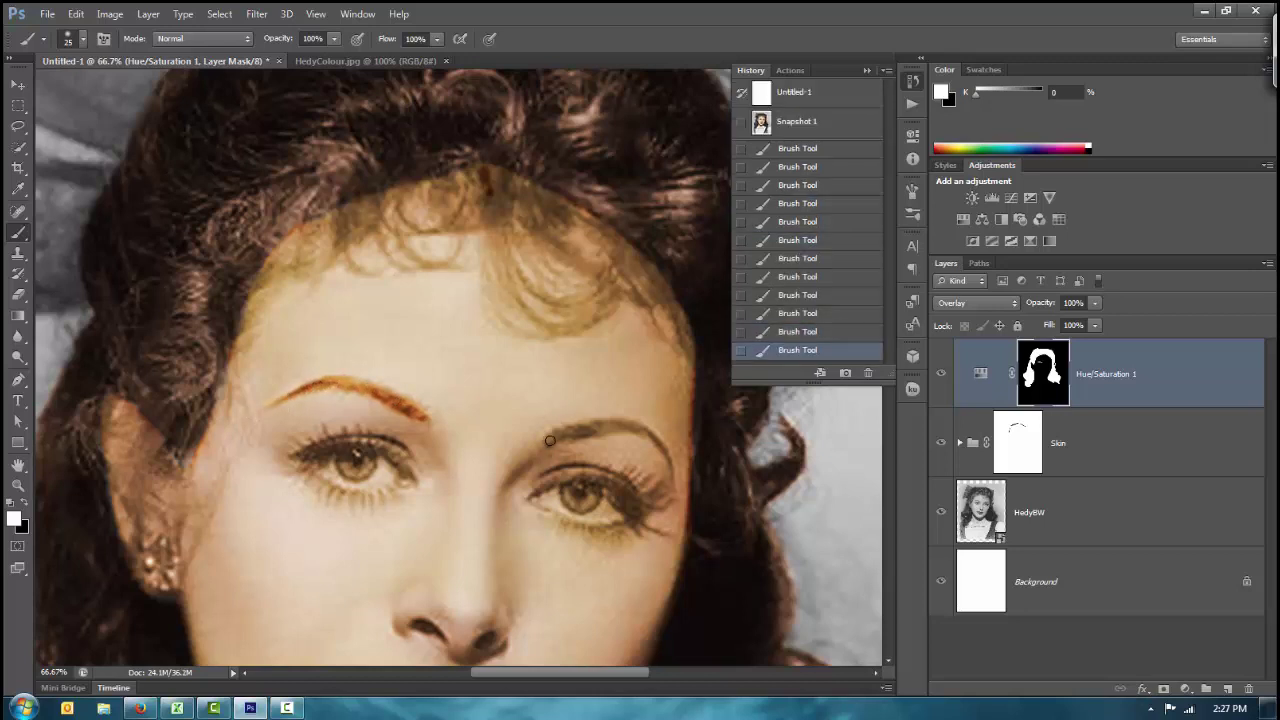
mouse_move(540, 440)
left_mouse_down()
mouse_move(637, 421)
mouse_move(609, 429)
mouse_move(640, 429)
mouse_move(678, 476)
left_mouse_up()
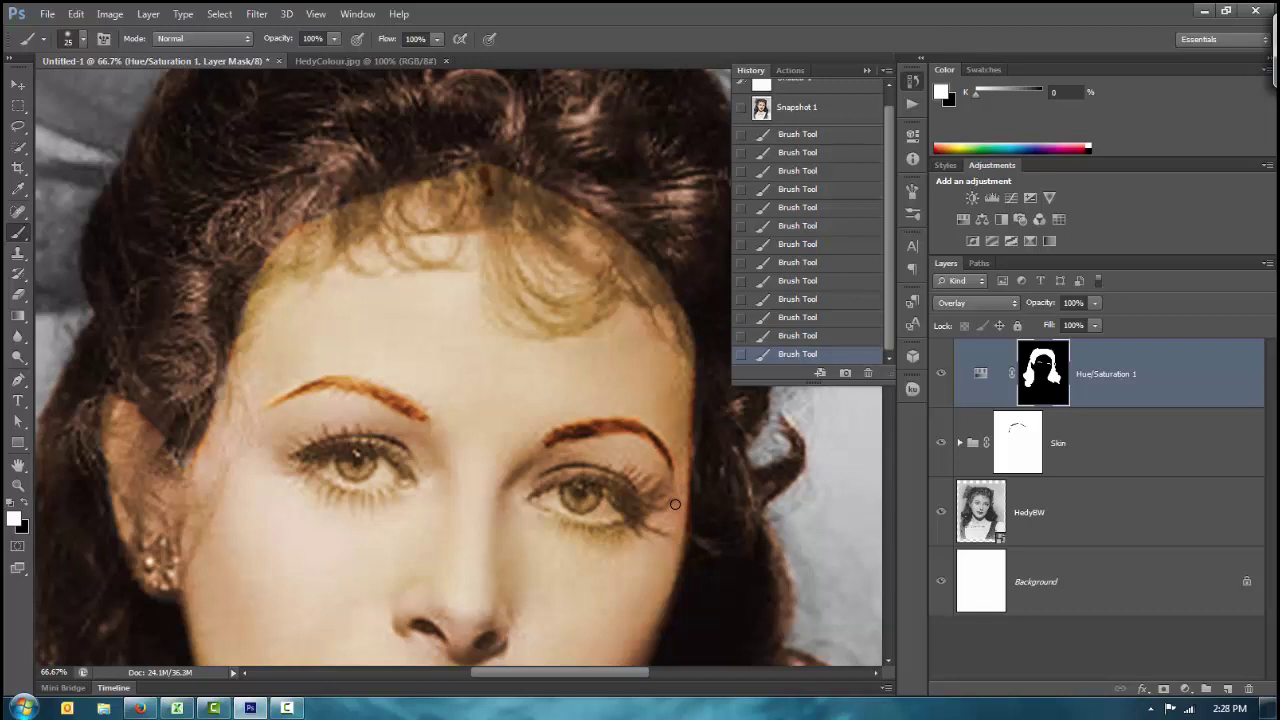
left_click(867, 70)
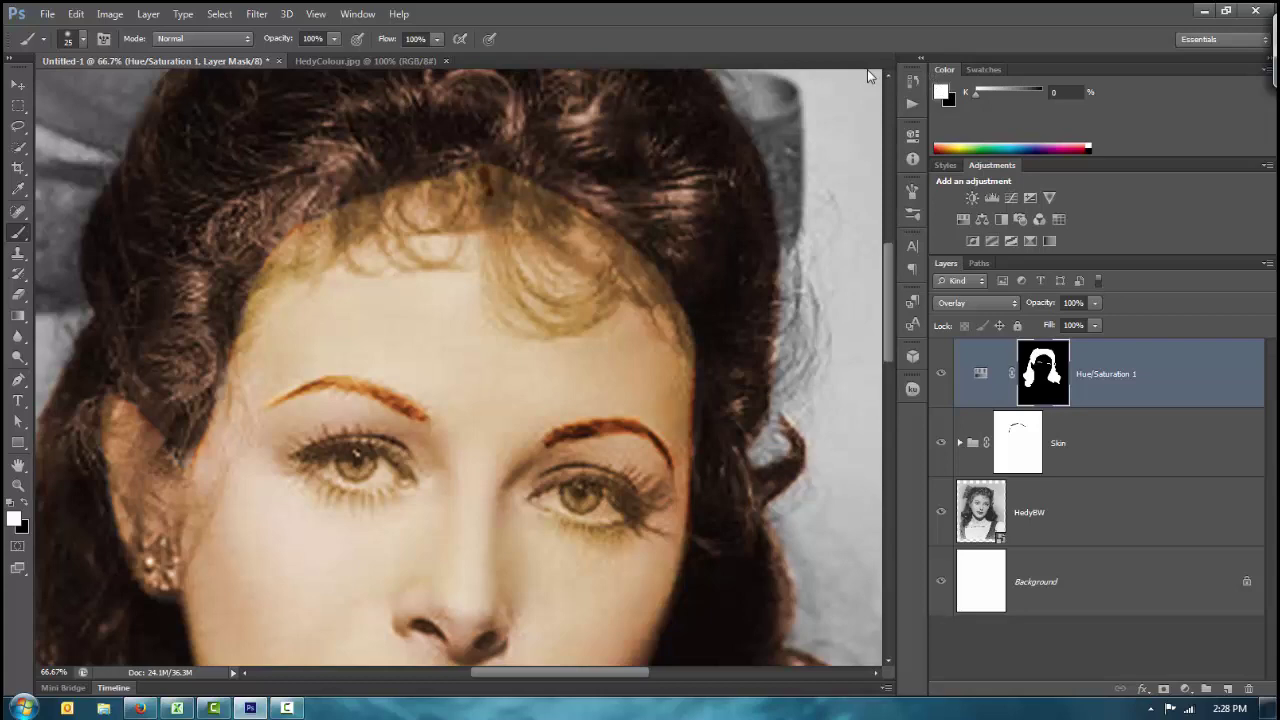
Step: Create a new blank document and draw freehand black test lines with the 25 px brush, undoing the last one
key("ctrl+n")
key("Escape")
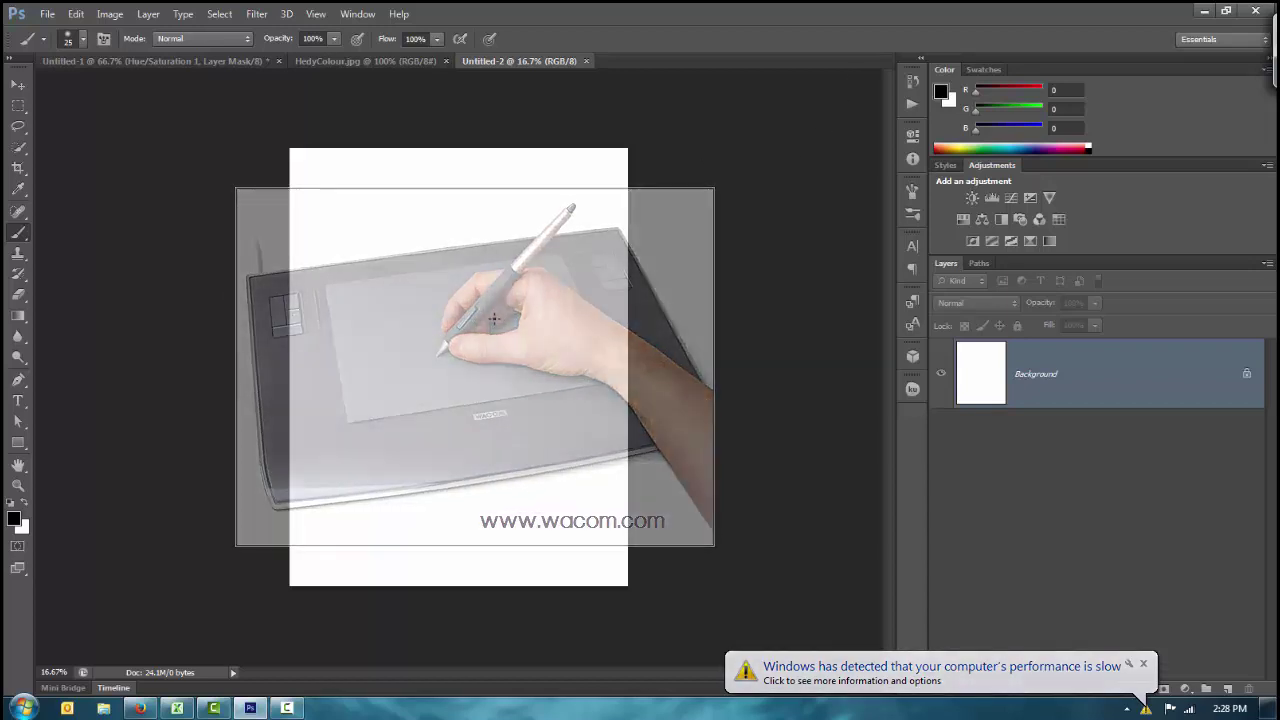
key("ctrl+plus")
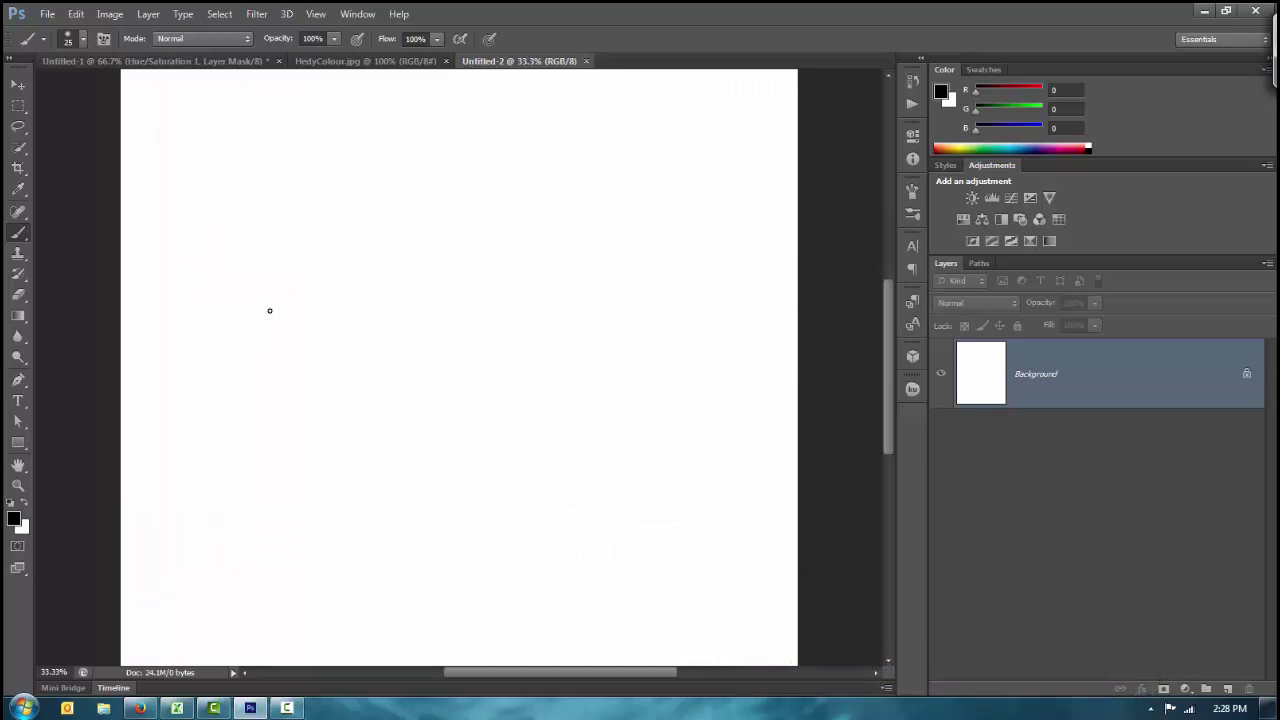
mouse_move(210, 253)
left_mouse_down()
mouse_move(265, 270)
mouse_move(333, 333)
mouse_move(224, 375)
mouse_move(174, 421)
mouse_move(285, 546)
left_mouse_up()
mouse_move(332, 253)
left_mouse_down()
mouse_move(342, 523)
mouse_move(510, 312)
mouse_move(537, 405)
left_mouse_up()
mouse_move(381, 548)
left_mouse_down()
mouse_move(313, 575)
mouse_move(342, 493)
left_mouse_up()
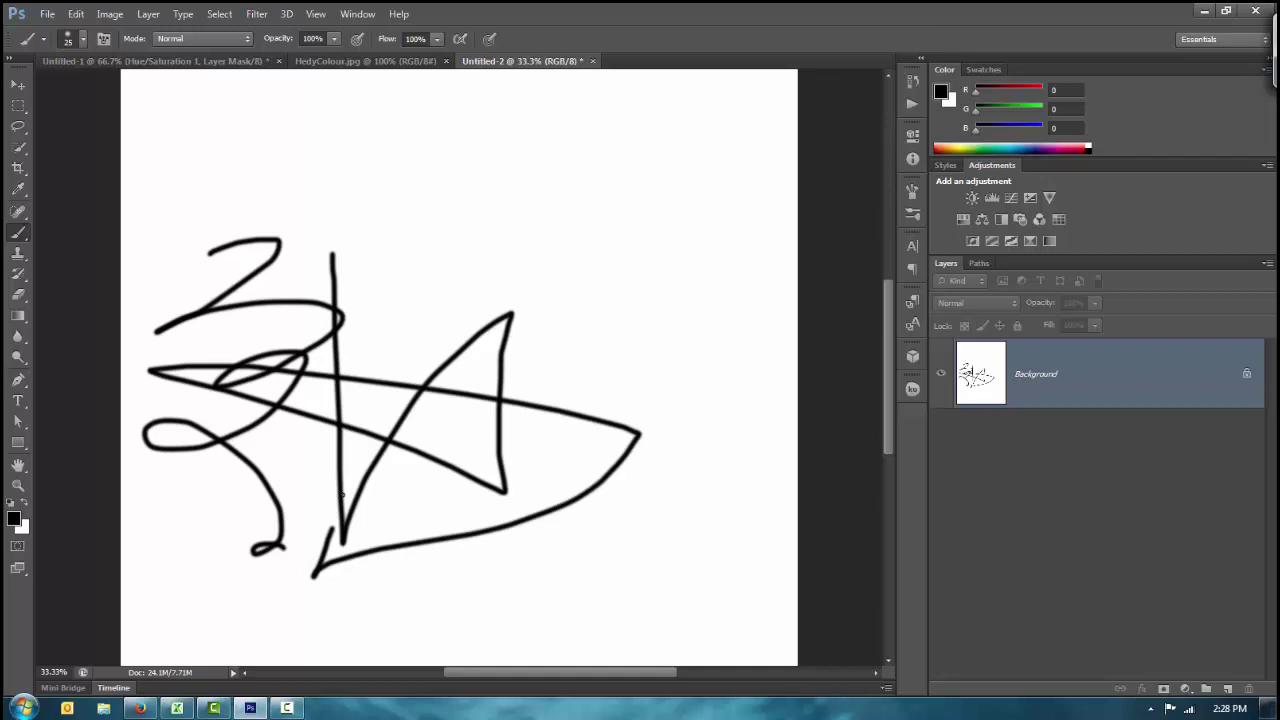
key("ctrl+z")
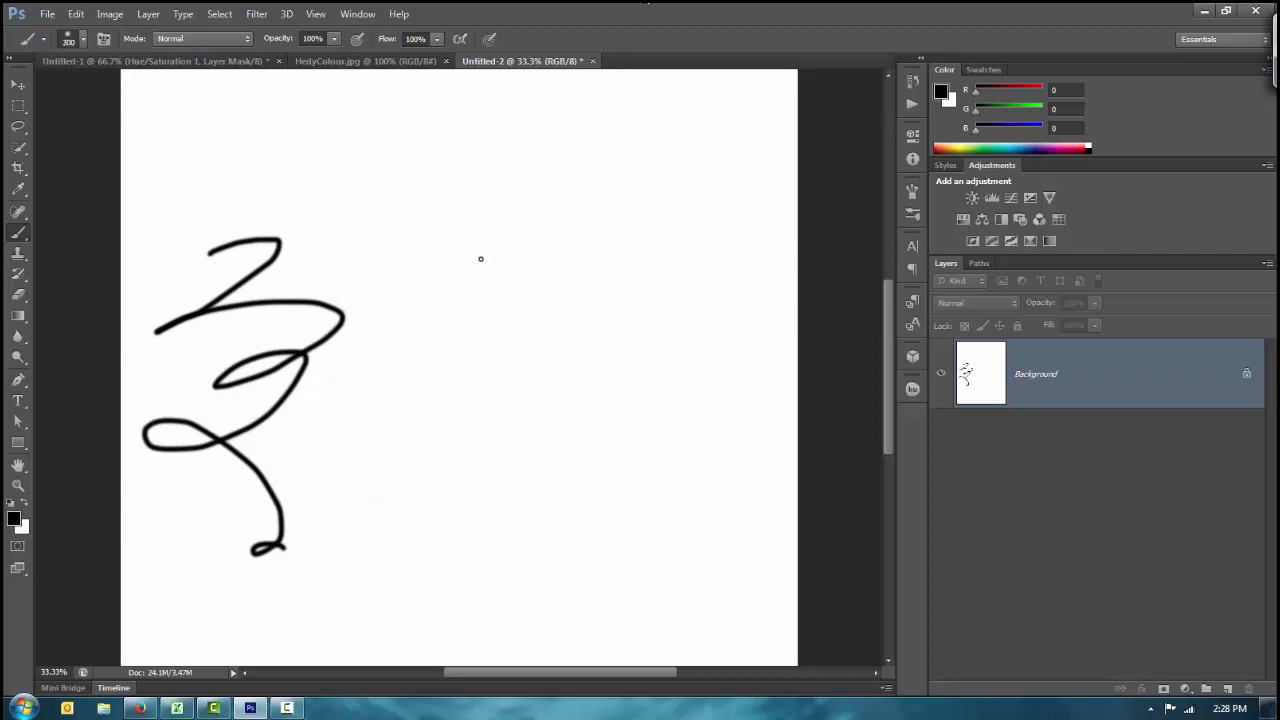
Step: Review the brush's Shape Dynamics and Color Dynamics settings, including their pen pressure controls
key("F5")
left_click(635, 237)
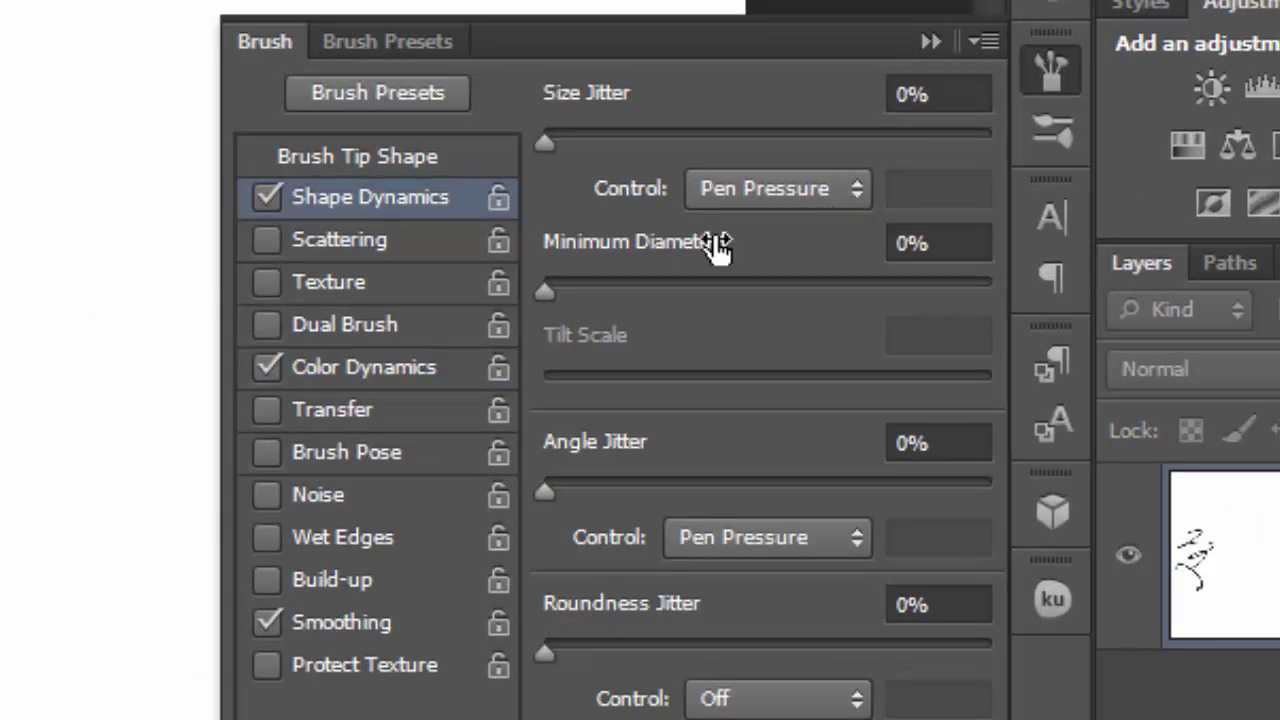
left_click(342, 370)
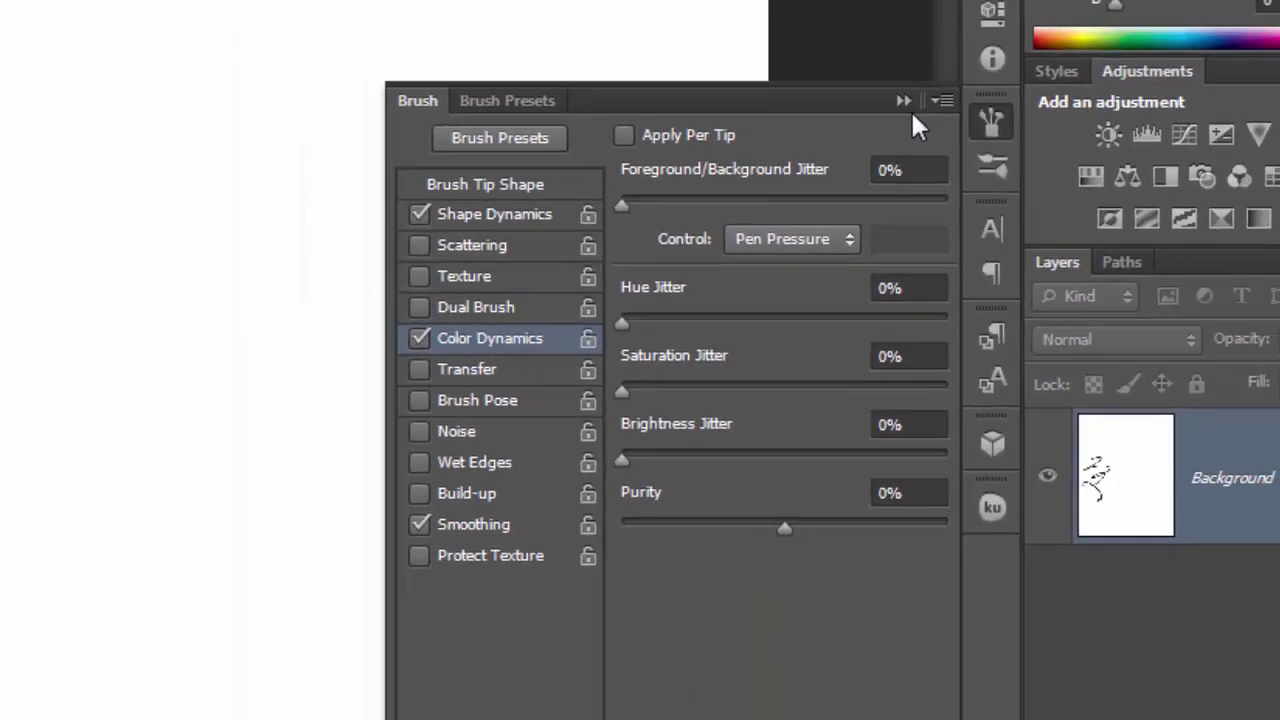
left_click(931, 41)
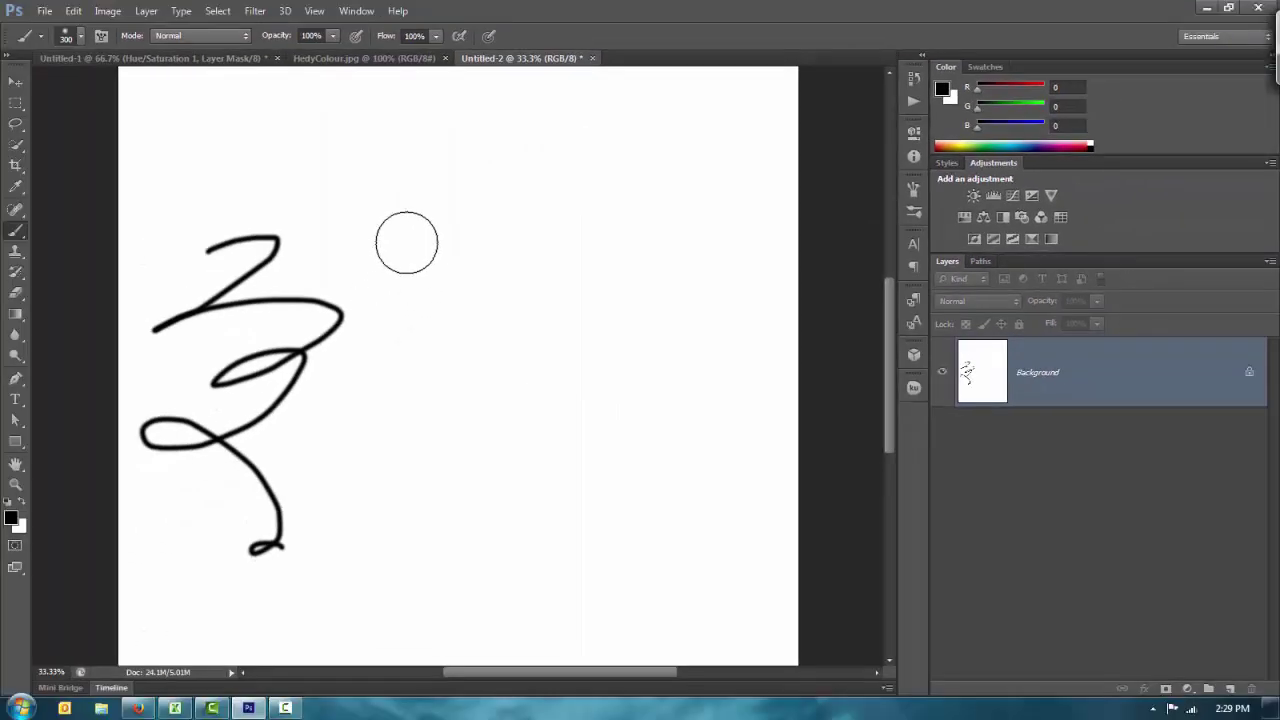
Step: Paint soft test strokes on the blank canvas with the 300 px brush and turn on pen pressure for opacity
left_click_drag(457, 183, 489, 191)
mouse_move(480, 235)
left_mouse_down()
mouse_move(514, 242)
mouse_move(469, 277)
mouse_move(511, 239)
mouse_move(482, 275)
mouse_move(514, 261)
mouse_move(485, 288)
mouse_move(536, 253)
mouse_move(489, 290)
mouse_move(545, 256)
mouse_move(516, 304)
mouse_move(545, 265)
mouse_move(511, 299)
mouse_move(546, 286)
left_mouse_up()
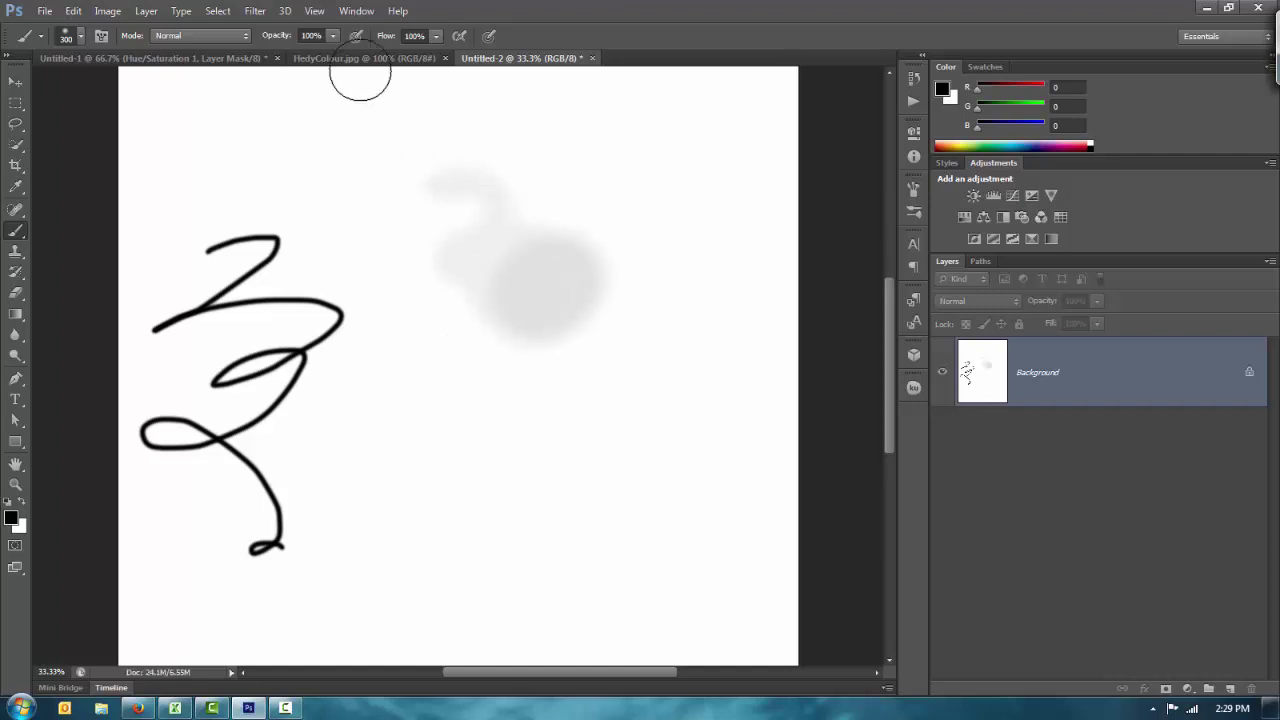
mouse_move(560, 297)
left_mouse_down()
mouse_move(594, 334)
mouse_move(611, 417)
mouse_move(497, 478)
left_mouse_up()
mouse_move(453, 412)
left_mouse_down()
mouse_move(463, 446)
mouse_move(551, 557)
mouse_move(694, 437)
mouse_move(703, 322)
left_mouse_up()
mouse_move(689, 277)
left_mouse_down()
mouse_move(591, 129)
mouse_move(444, 110)
mouse_move(392, 125)
mouse_move(374, 197)
mouse_move(387, 264)
mouse_move(418, 290)
mouse_move(421, 313)
mouse_move(367, 329)
mouse_move(323, 415)
mouse_move(331, 499)
mouse_move(359, 533)
mouse_move(371, 583)
mouse_move(556, 617)
mouse_move(646, 603)
mouse_move(701, 574)
mouse_move(727, 539)
mouse_move(746, 279)
mouse_move(732, 238)
mouse_move(697, 165)
mouse_move(646, 134)
mouse_move(560, 150)
left_mouse_up()
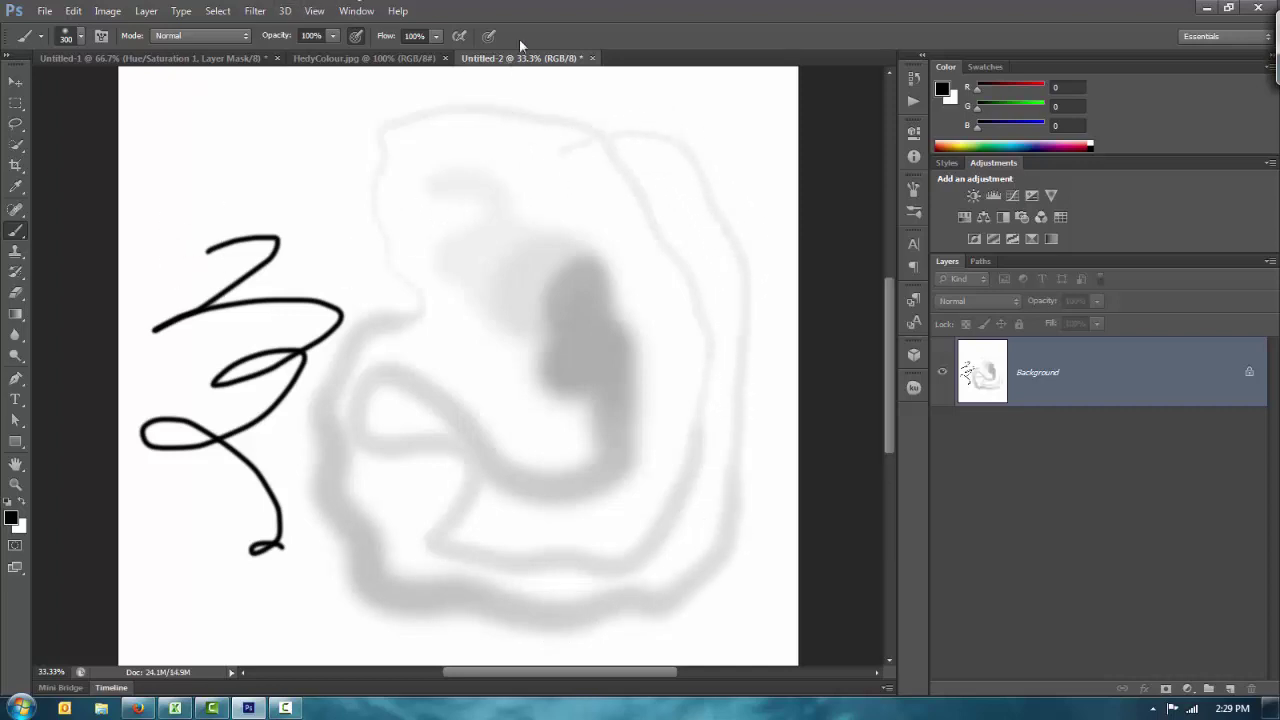
Step: Return to the Untitled-1 portrait and reduce the brush size to 50 px for detail work on the hair mask
left_click(380, 58)
left_click(166, 62)
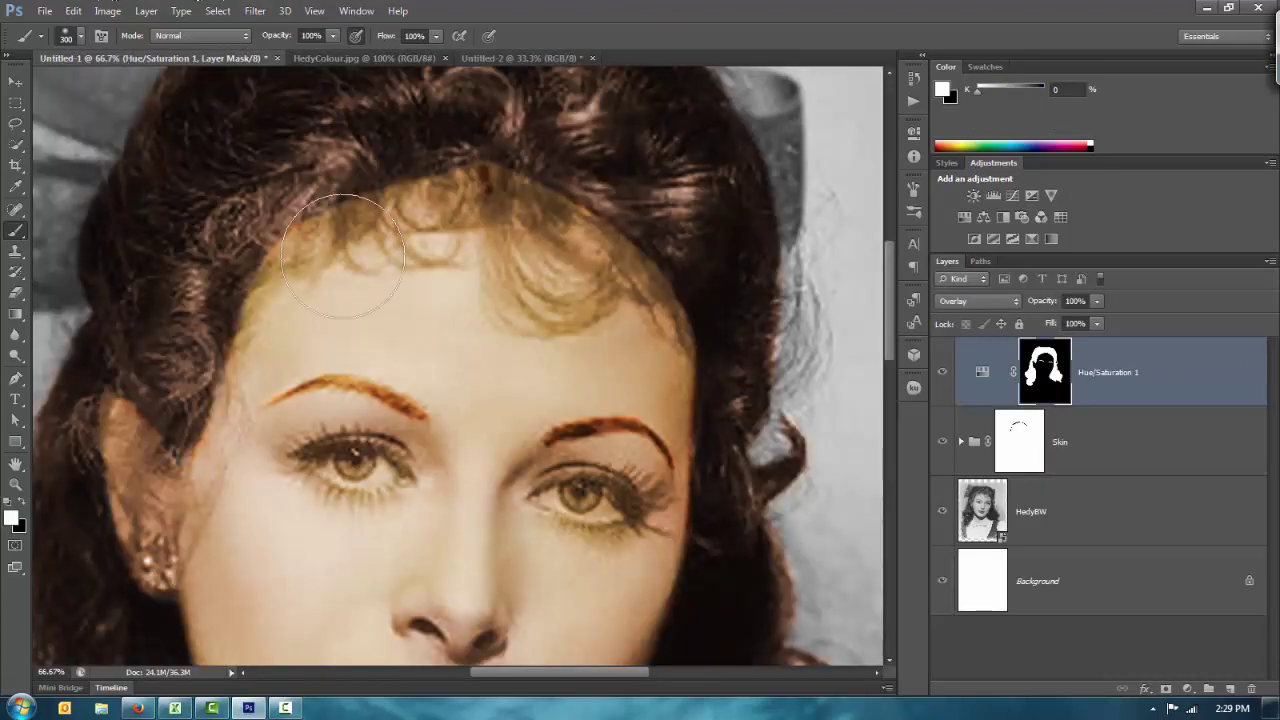
key("ctrl+plus")
key("ctrl+plus")
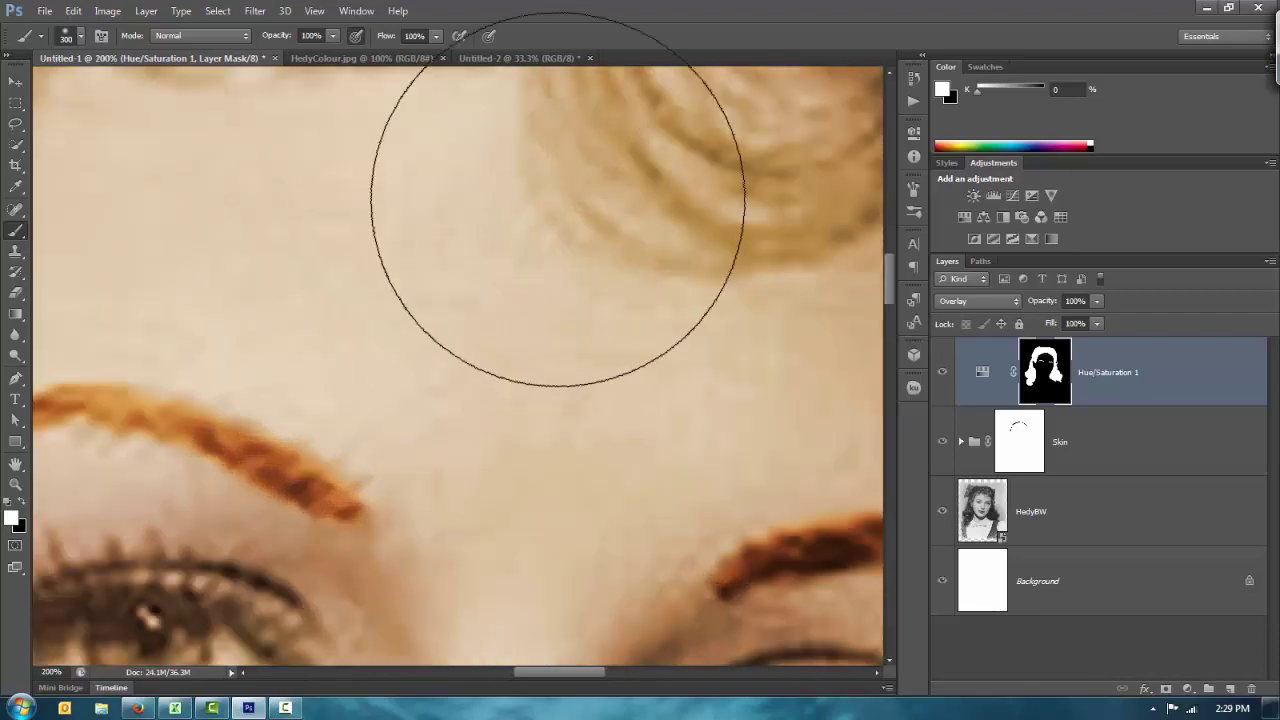
left_click_drag(363, 491, 265, 566)
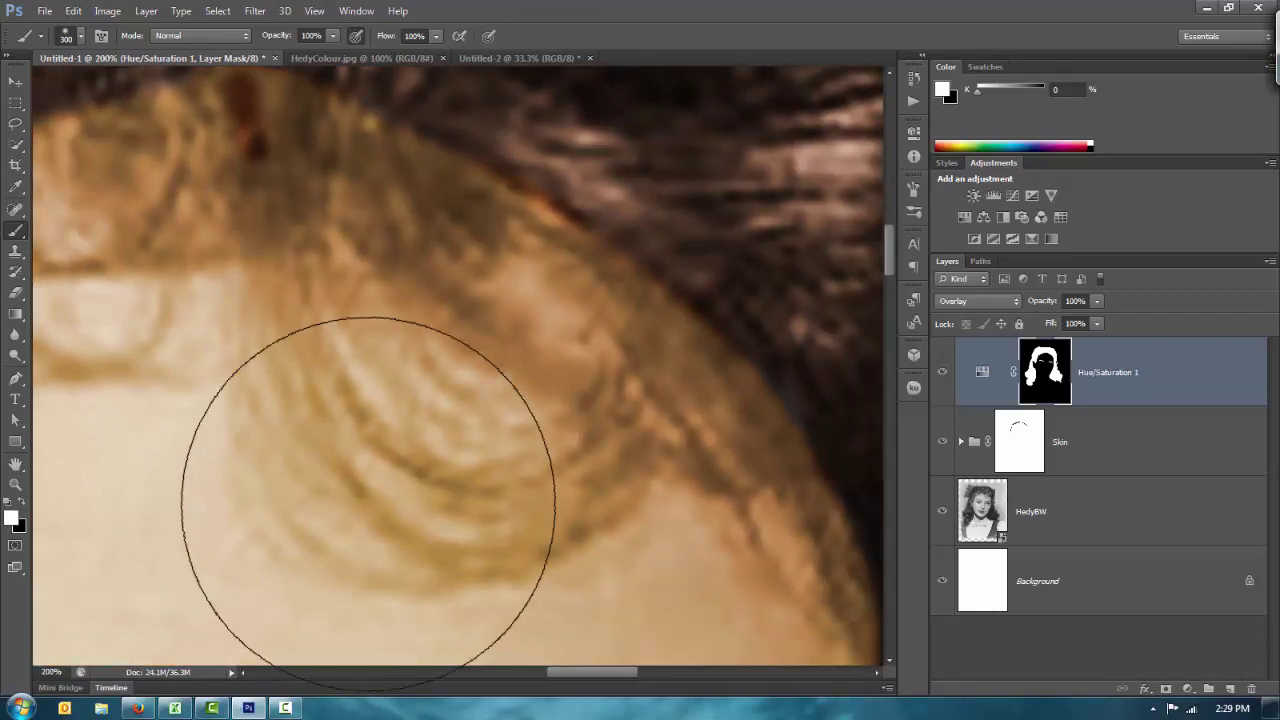
key("ctrl+minus")
key("ctrl+minus")
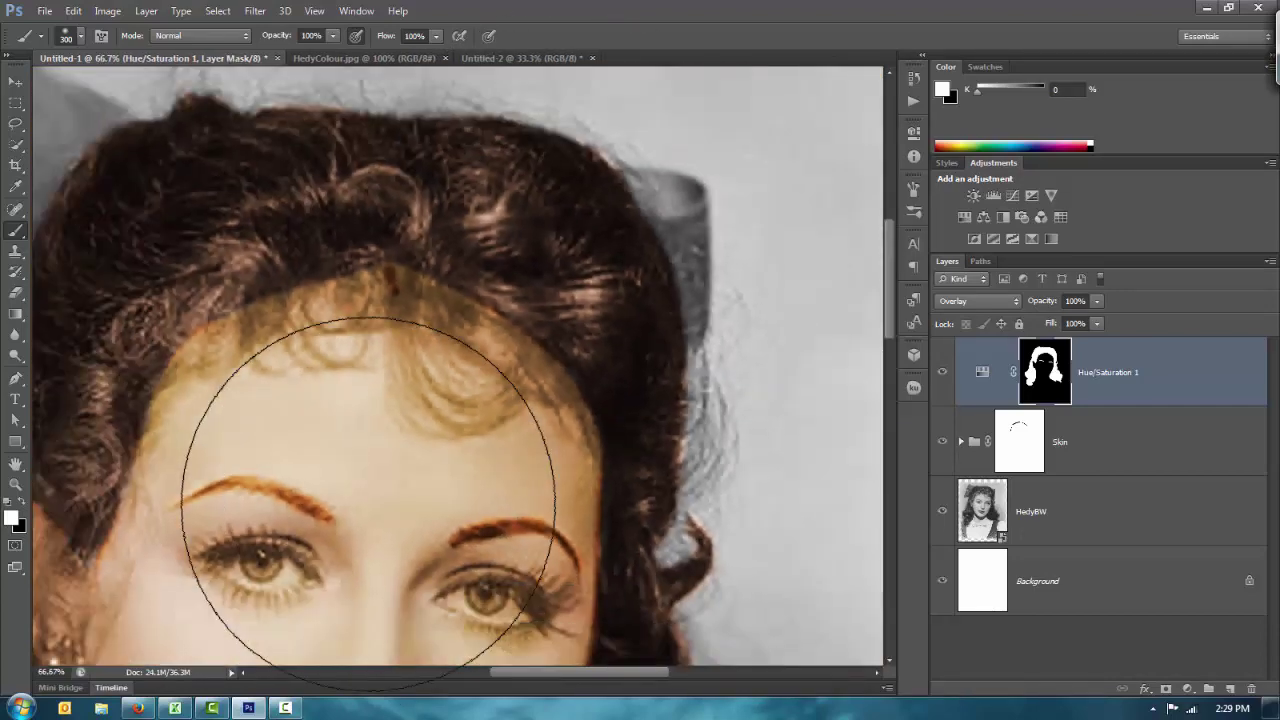
key("bracketleft")
key("bracketleft")
key("bracketleft")
key("bracketleft")
key("bracketleft")
key("bracketleft")
key("bracketleft")
key("bracketleft")
key("bracketleft")
key("bracketleft")
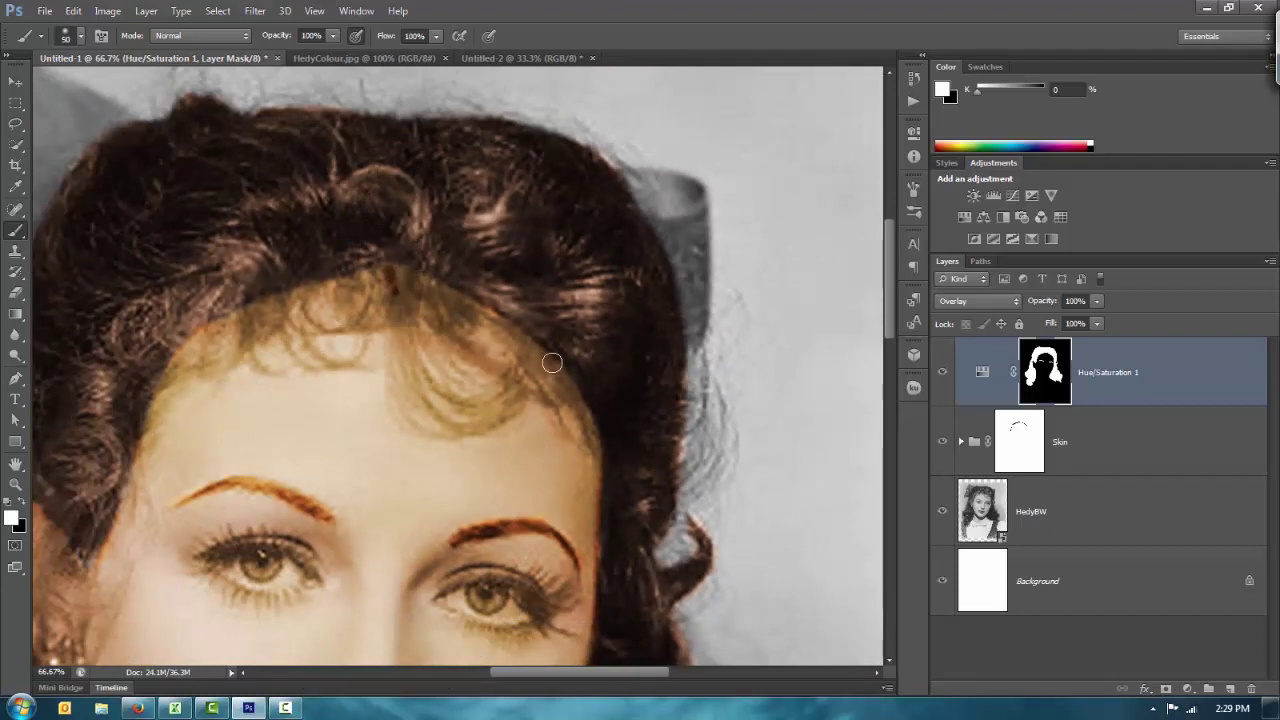
Step: Choose a 50 px pointed bristle brush and paint white over the right-hand forehead curls in the Hue/Saturation 1 mask
left_click(80, 35)
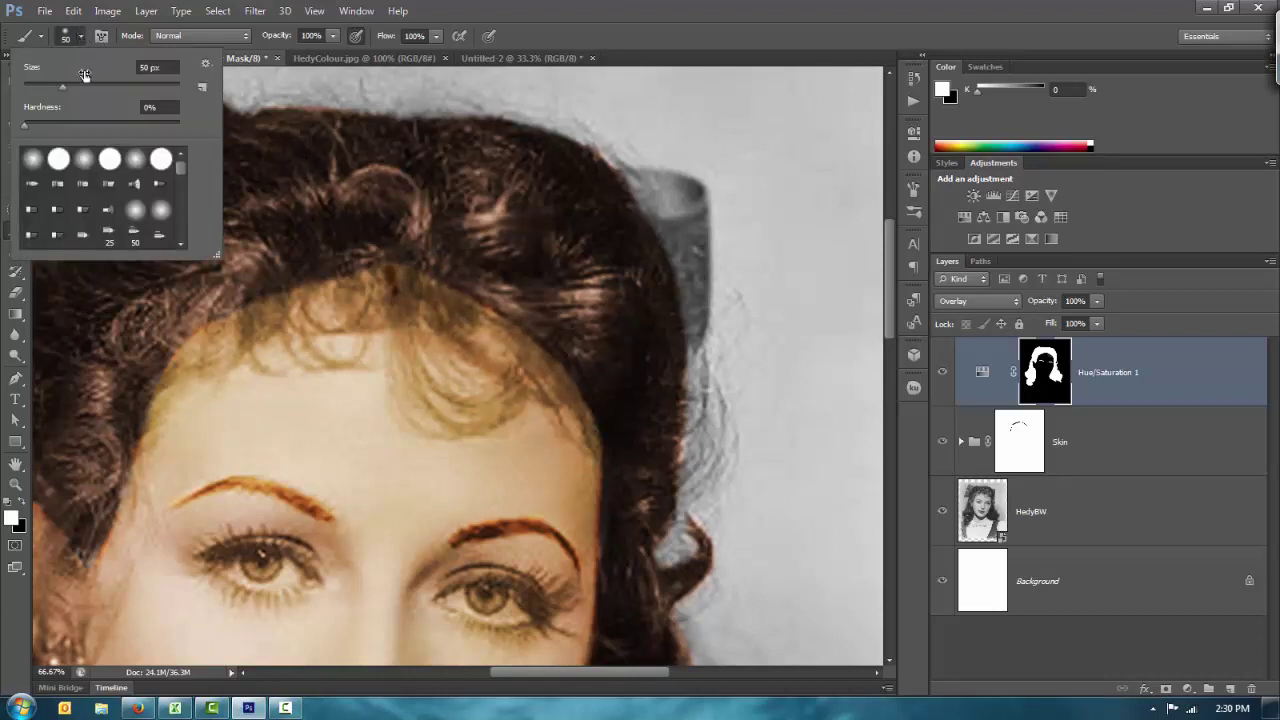
left_click(160, 183)
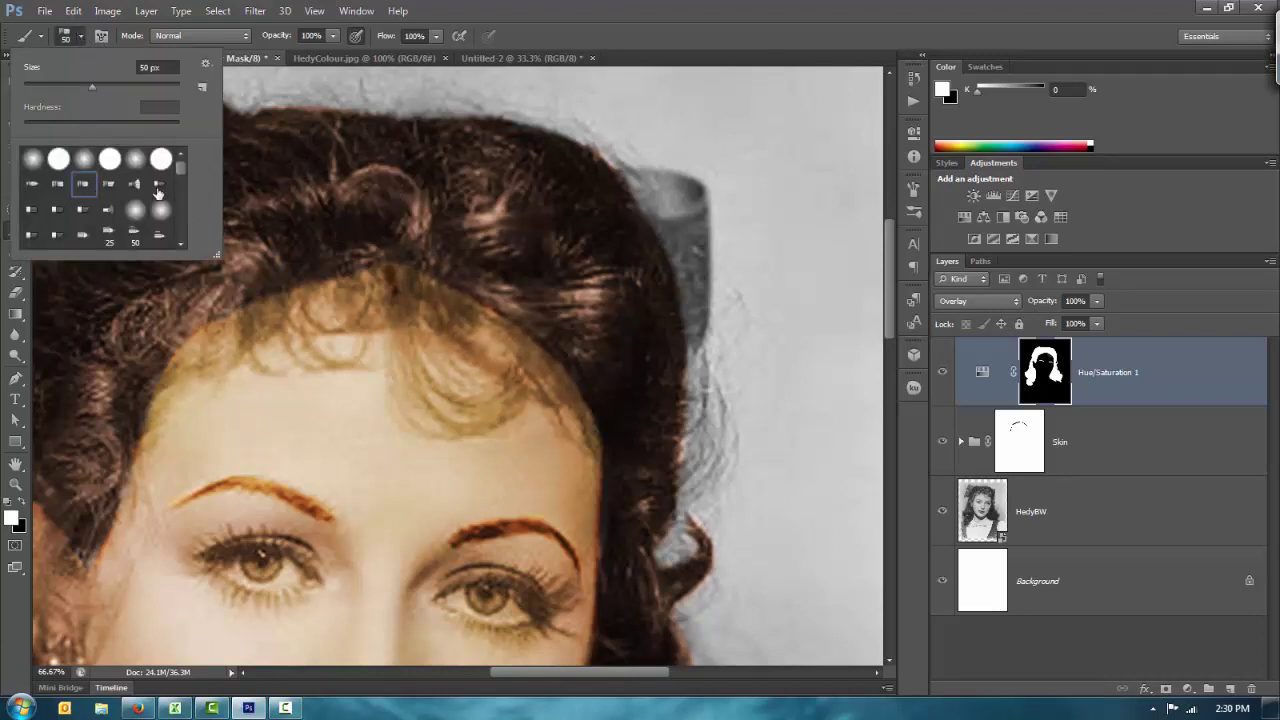
left_click(460, 38)
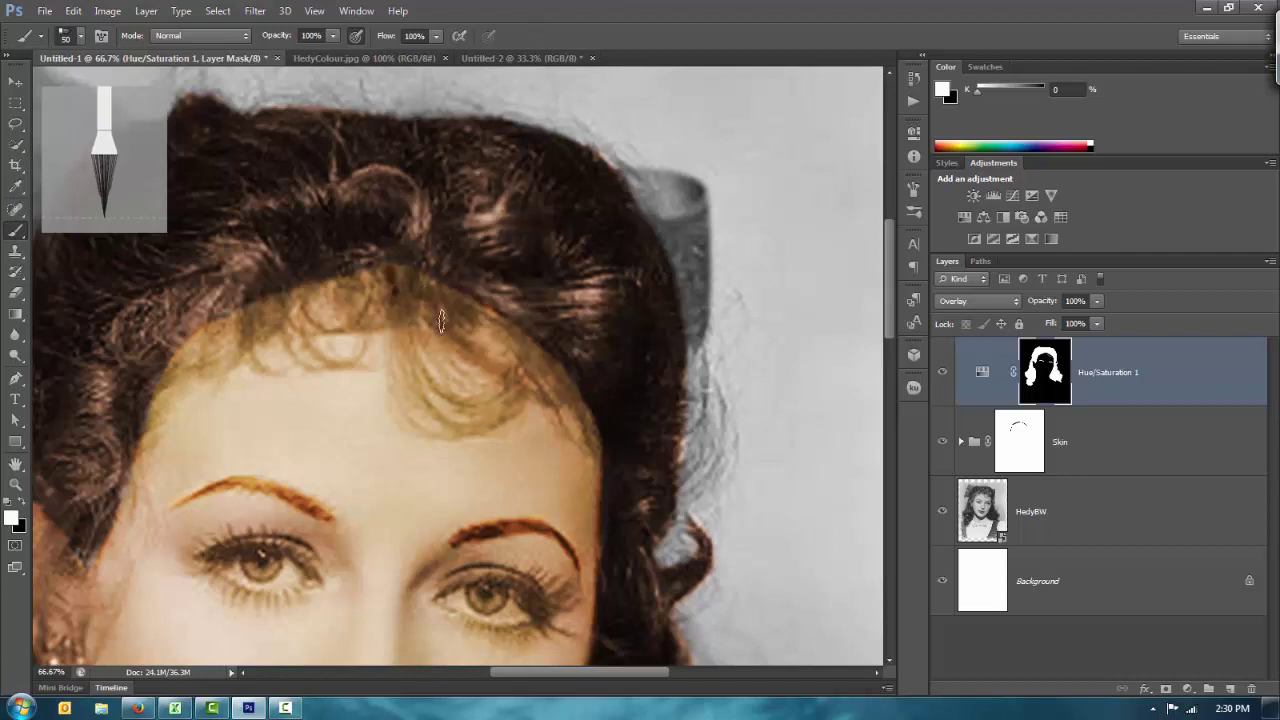
mouse_move(569, 376)
left_mouse_down()
mouse_move(525, 321)
mouse_move(431, 275)
mouse_move(441, 303)
mouse_move(475, 291)
mouse_move(437, 280)
mouse_move(491, 281)
mouse_move(448, 275)
mouse_move(524, 347)
mouse_move(617, 399)
mouse_move(510, 324)
mouse_move(551, 364)
mouse_move(551, 327)
mouse_move(496, 311)
mouse_move(607, 373)
mouse_move(503, 335)
mouse_move(586, 455)
mouse_move(542, 384)
mouse_move(620, 403)
mouse_move(462, 343)
mouse_move(413, 300)
mouse_move(451, 394)
mouse_move(514, 362)
mouse_move(526, 380)
mouse_move(483, 412)
mouse_move(406, 347)
mouse_move(407, 286)
mouse_move(437, 413)
mouse_move(527, 397)
mouse_move(396, 259)
mouse_move(368, 346)
mouse_move(381, 274)
mouse_move(370, 256)
mouse_move(416, 306)
mouse_move(385, 288)
mouse_move(402, 277)
mouse_move(393, 353)
mouse_move(426, 418)
mouse_move(476, 378)
mouse_move(377, 334)
mouse_move(288, 398)
left_mouse_up()
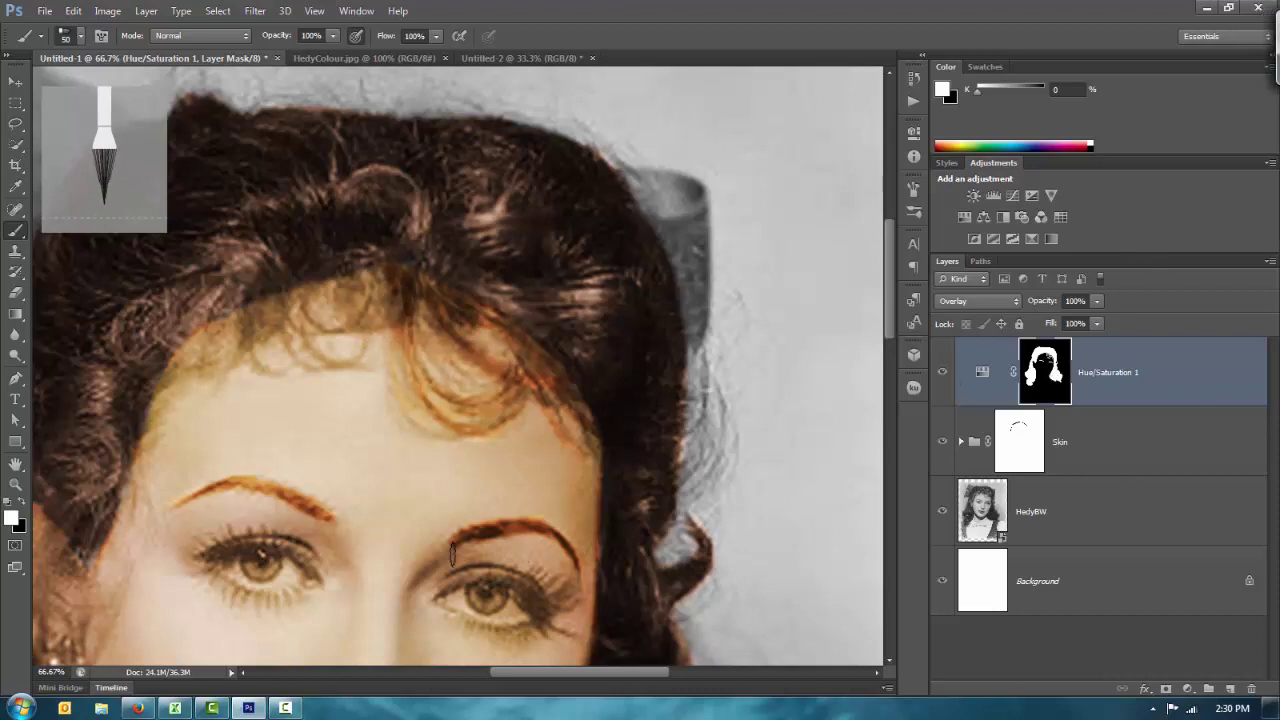
Step: Load the Hue/Saturation 1 mask as a selection, fill it with black in the Skin group's mask, and deselect
right_click(1030, 379)
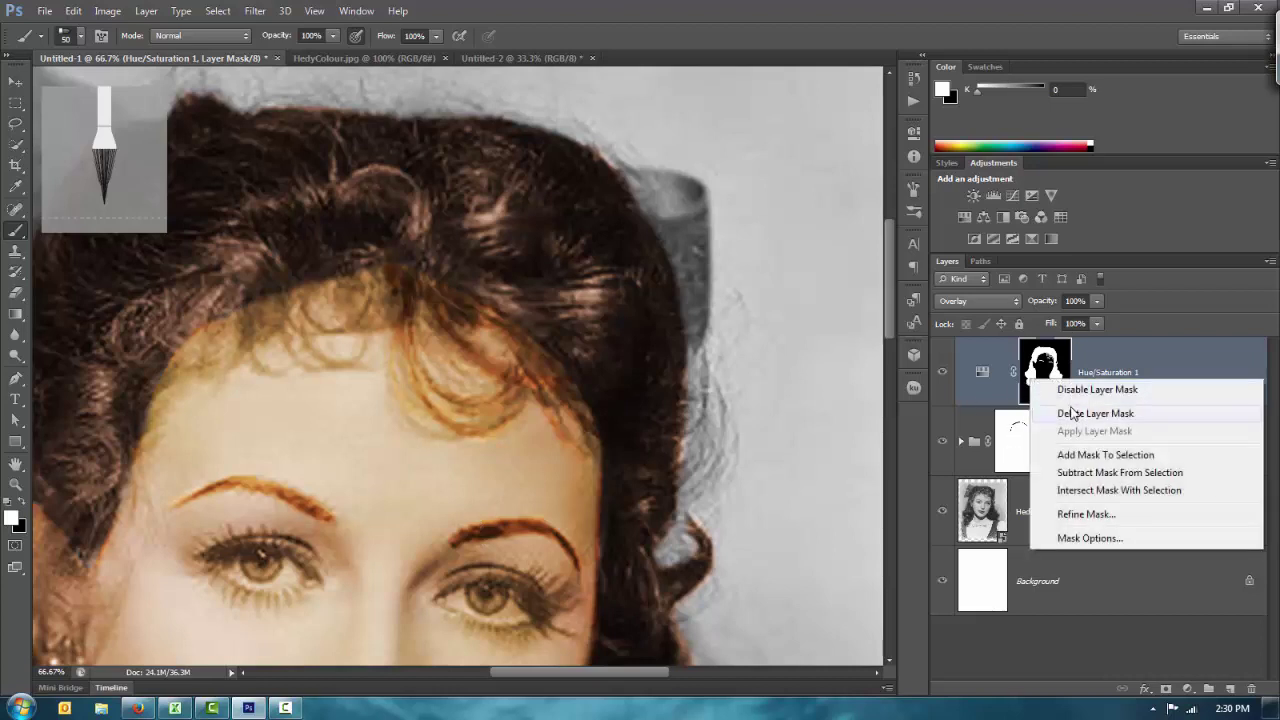
left_click(1100, 456)
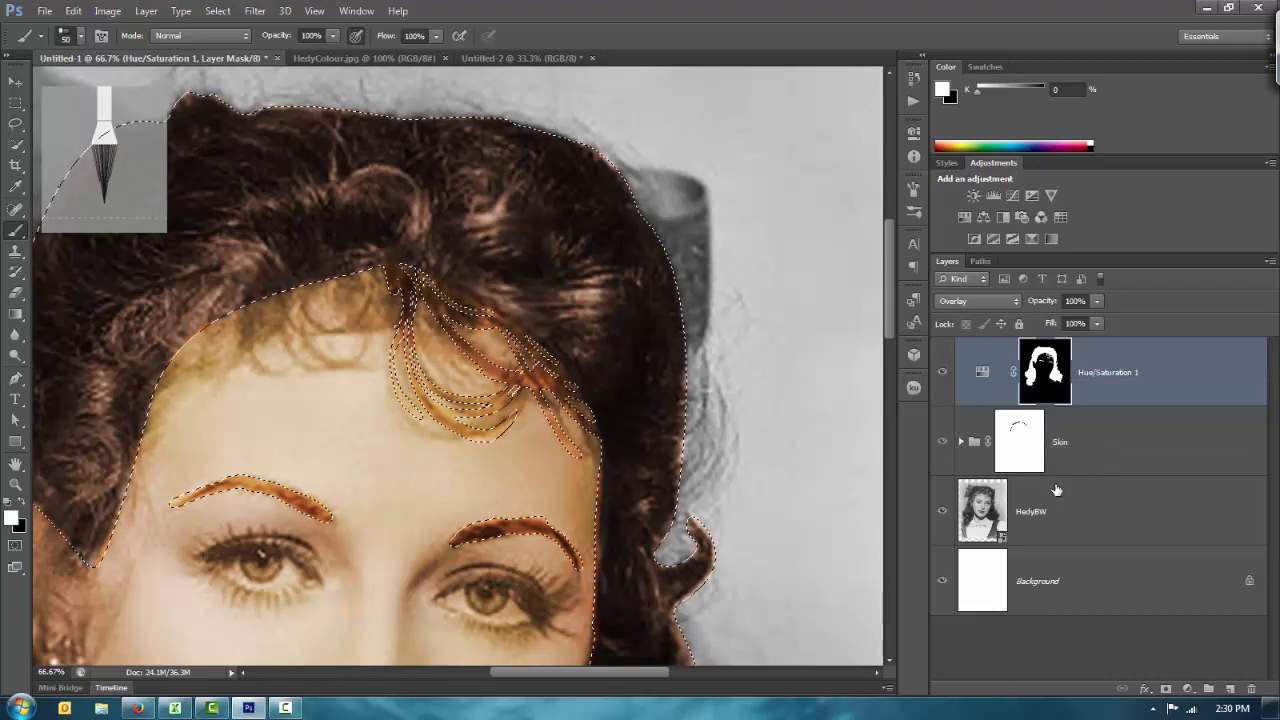
left_click(1000, 447)
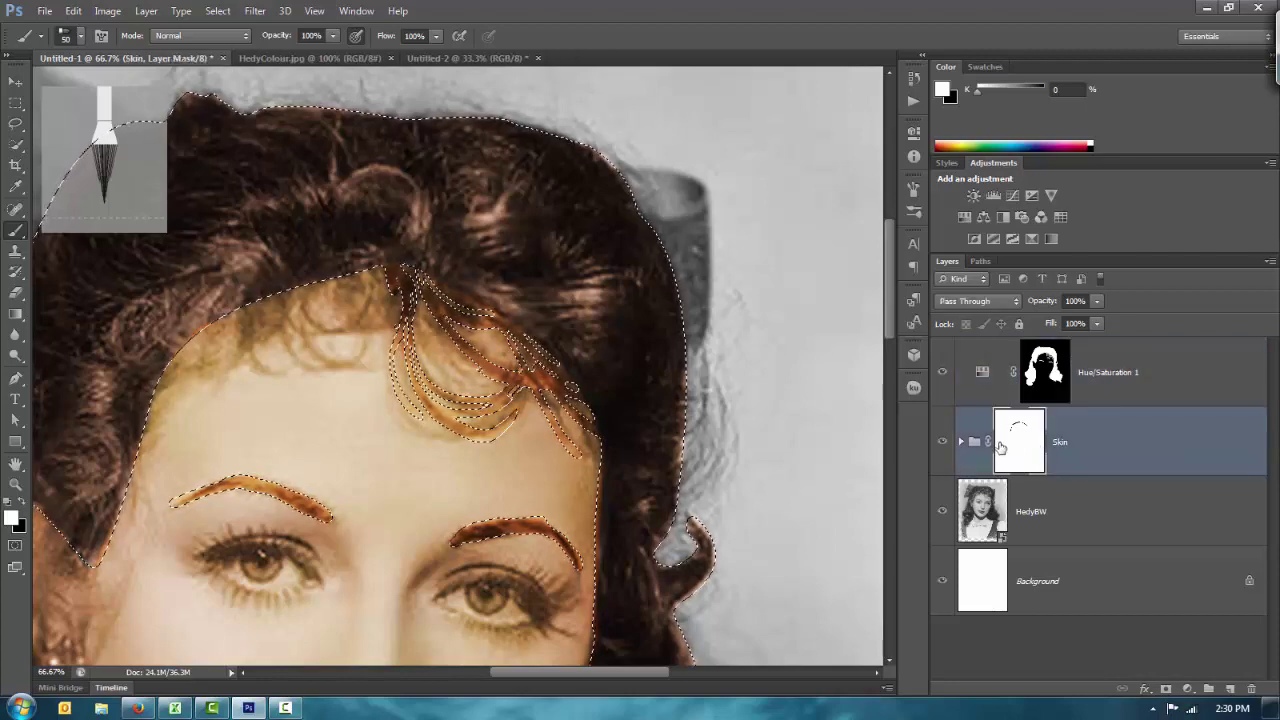
key("ctrl+BackSpace")
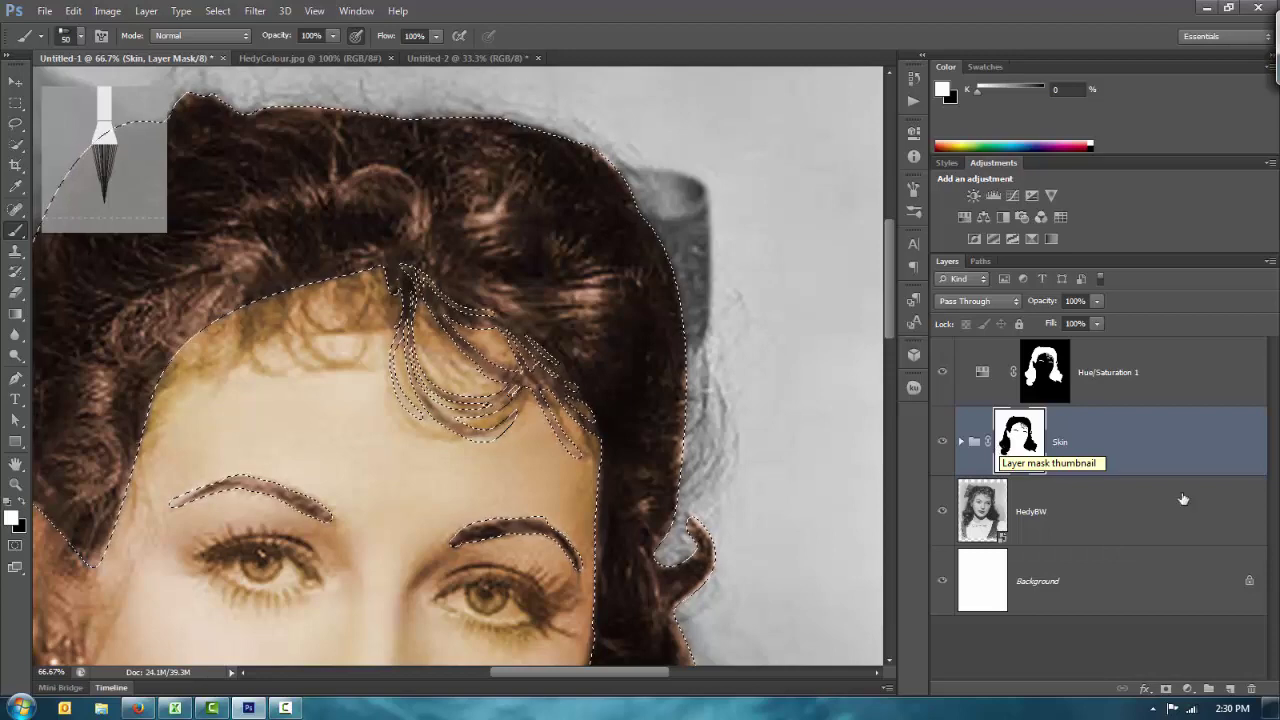
key("ctrl+d")
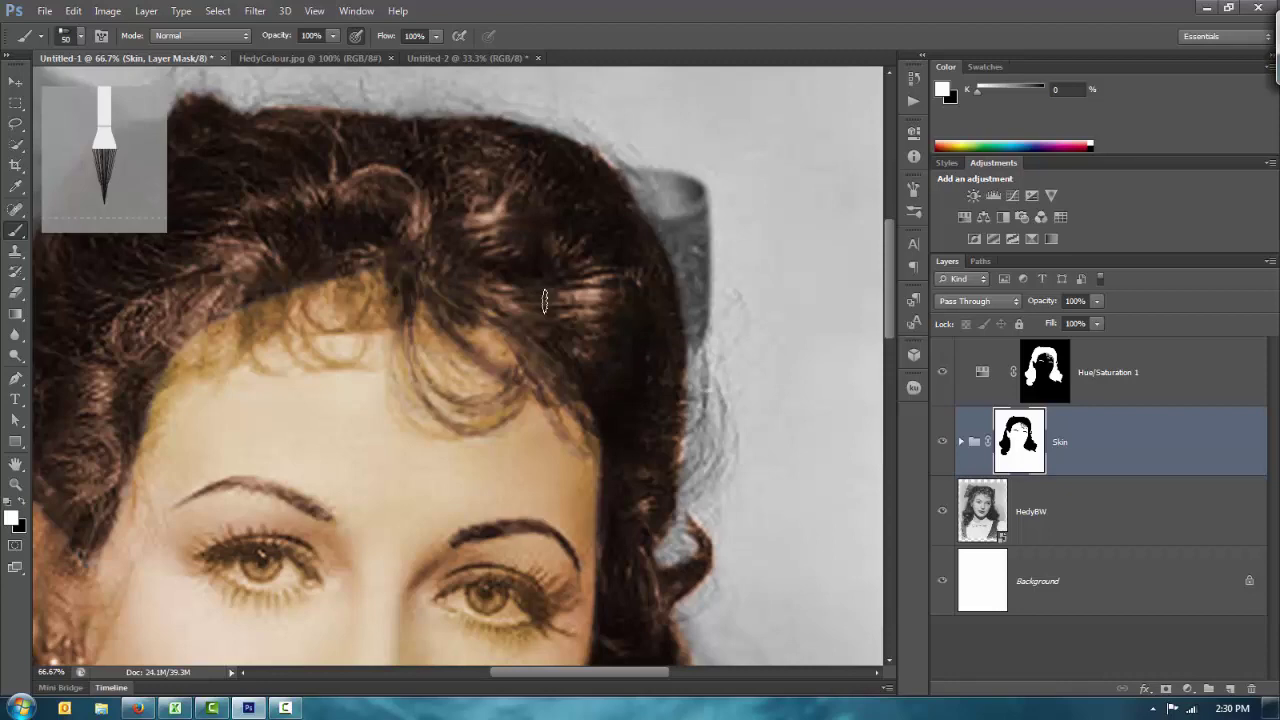
scroll(544, 301, "up", 2)
scroll(544, 301, "down", 1)
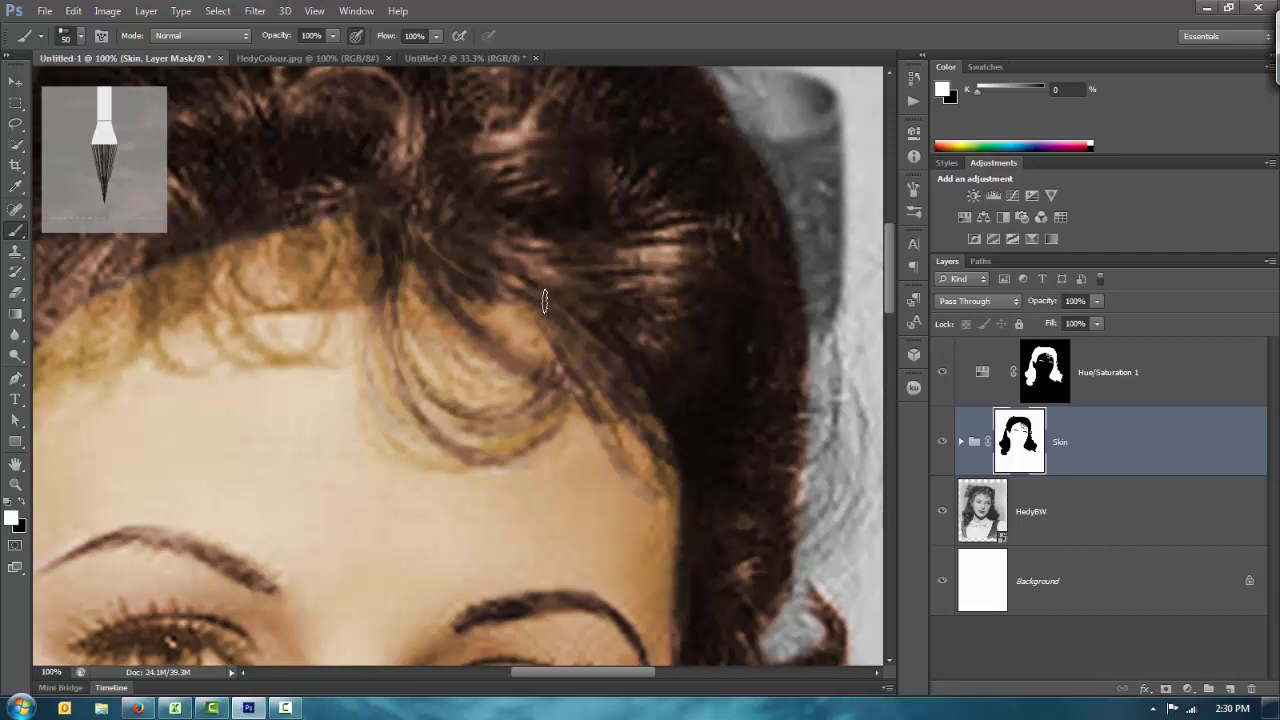
scroll(544, 301, "down", 2)
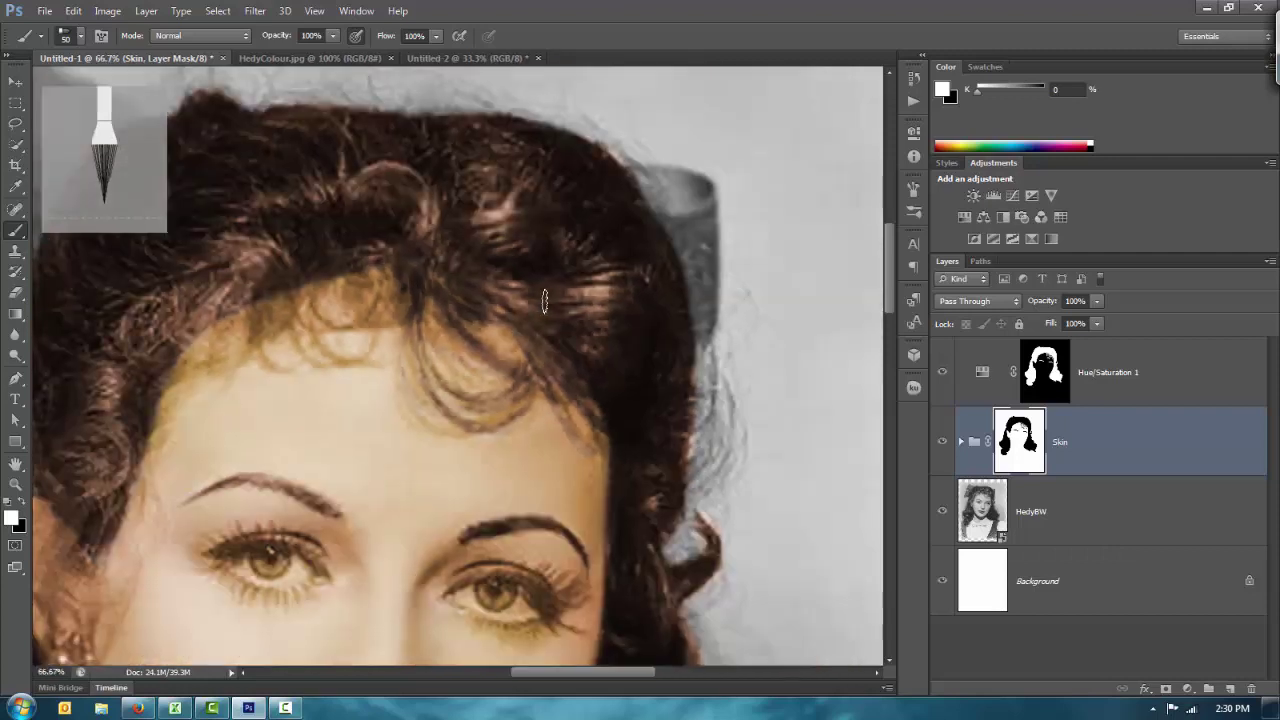
scroll(544, 301, "up", 1)
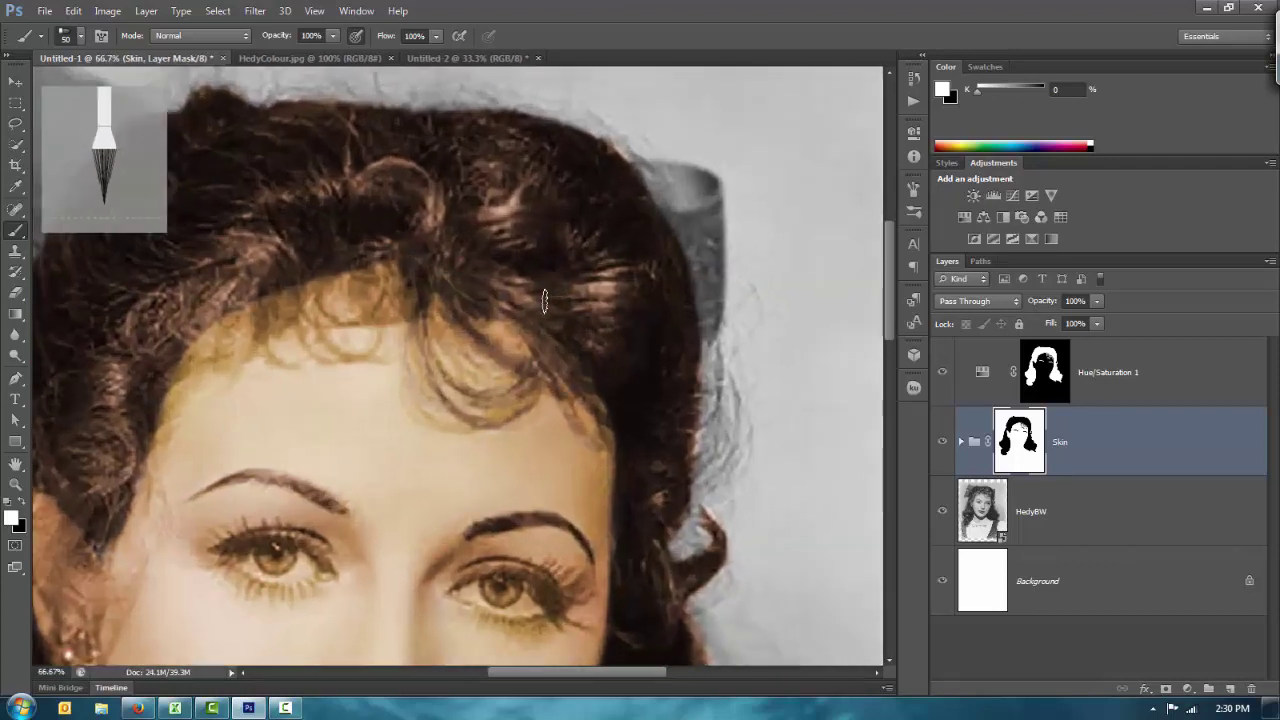
Step: Delete the existing Eye path from the document's saved paths
left_click(981, 261)
left_click_drag(294, 505, 395, 272)
key("ctrl+plus")
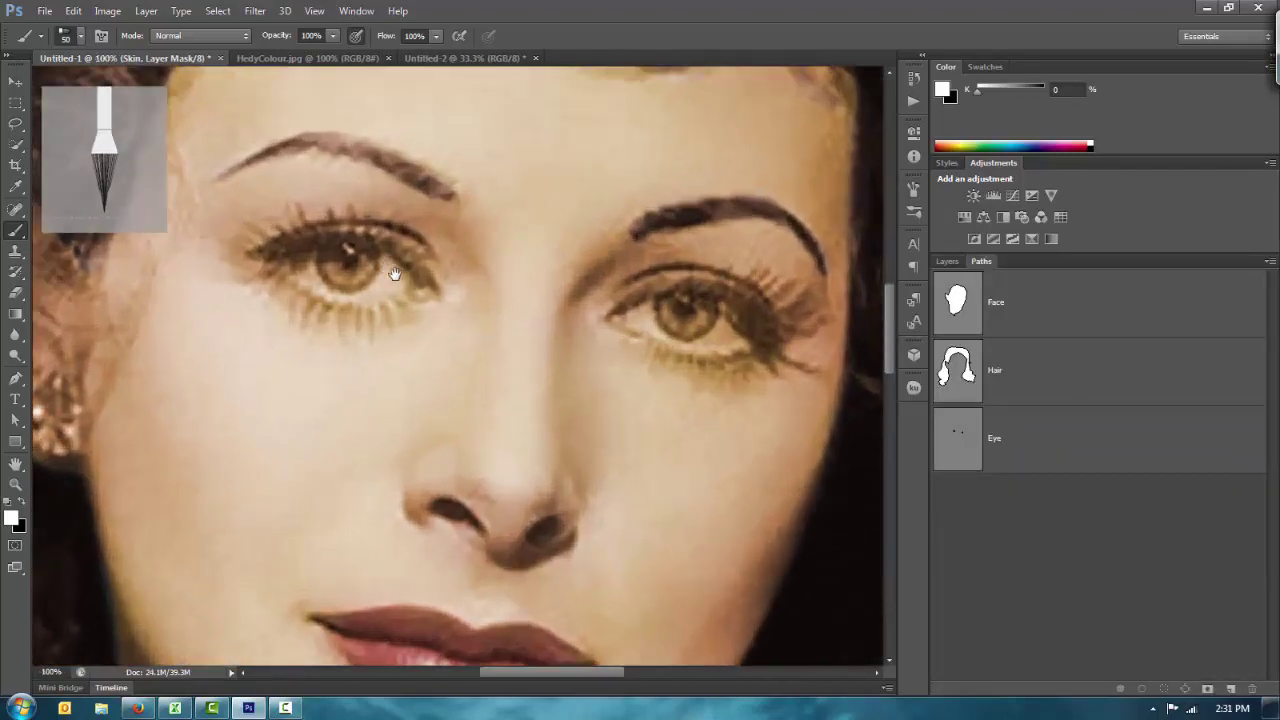
left_click(1091, 450)
key("Delete")
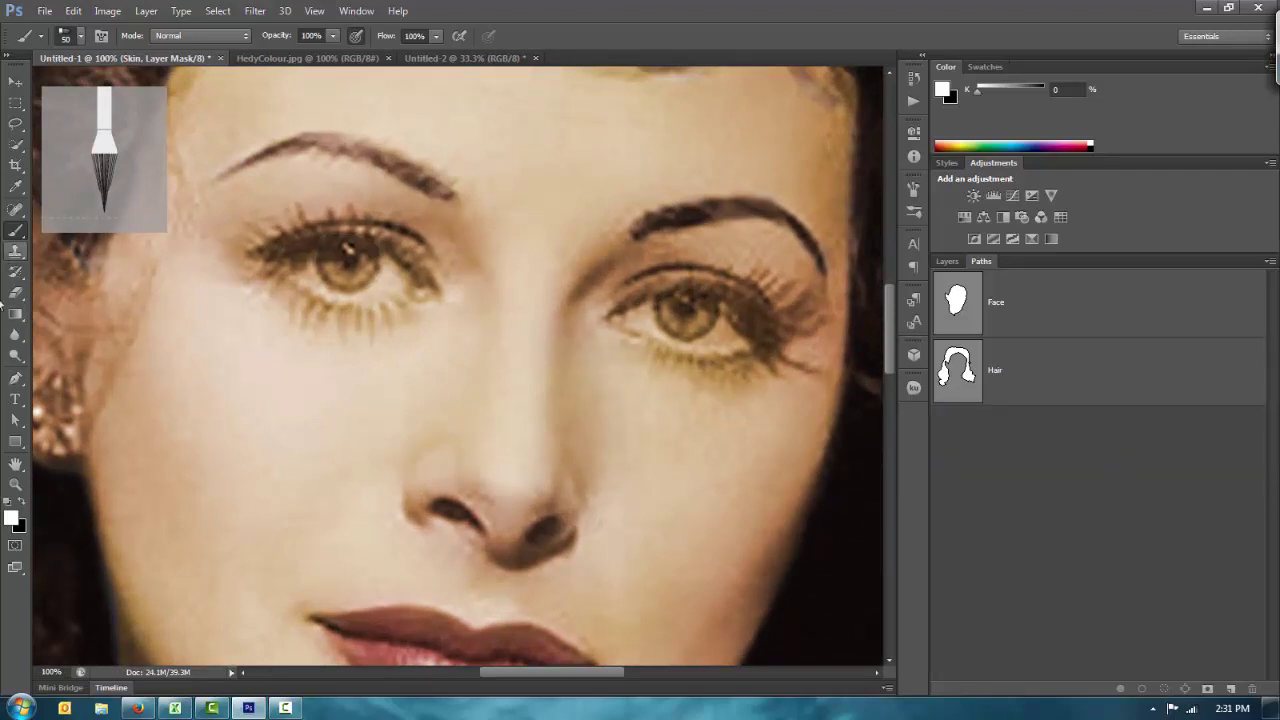
Step: Trace the iris of the left-hand eye as a closed path with the Pen tool
left_click(15, 378)
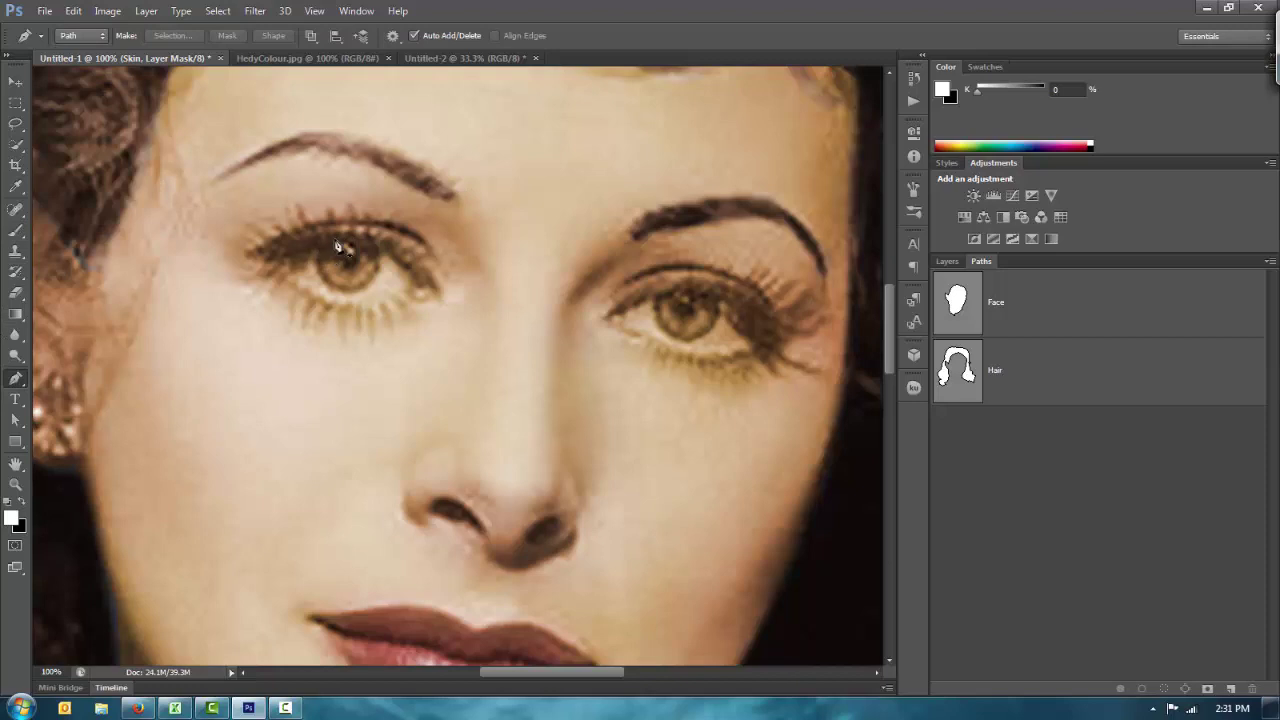
key("ctrl+minus")
key("ctrl+minus")
key("ctrl+minus")
key("ctrl+minus")
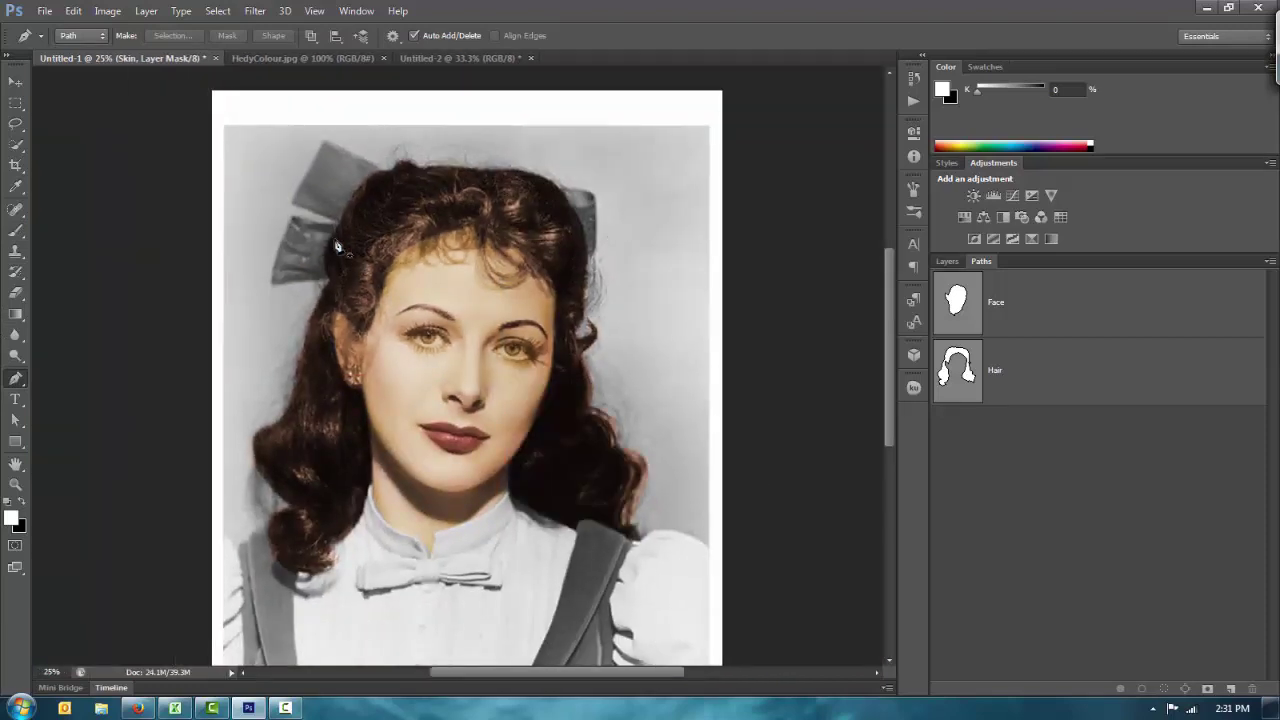
key("ctrl+minus")
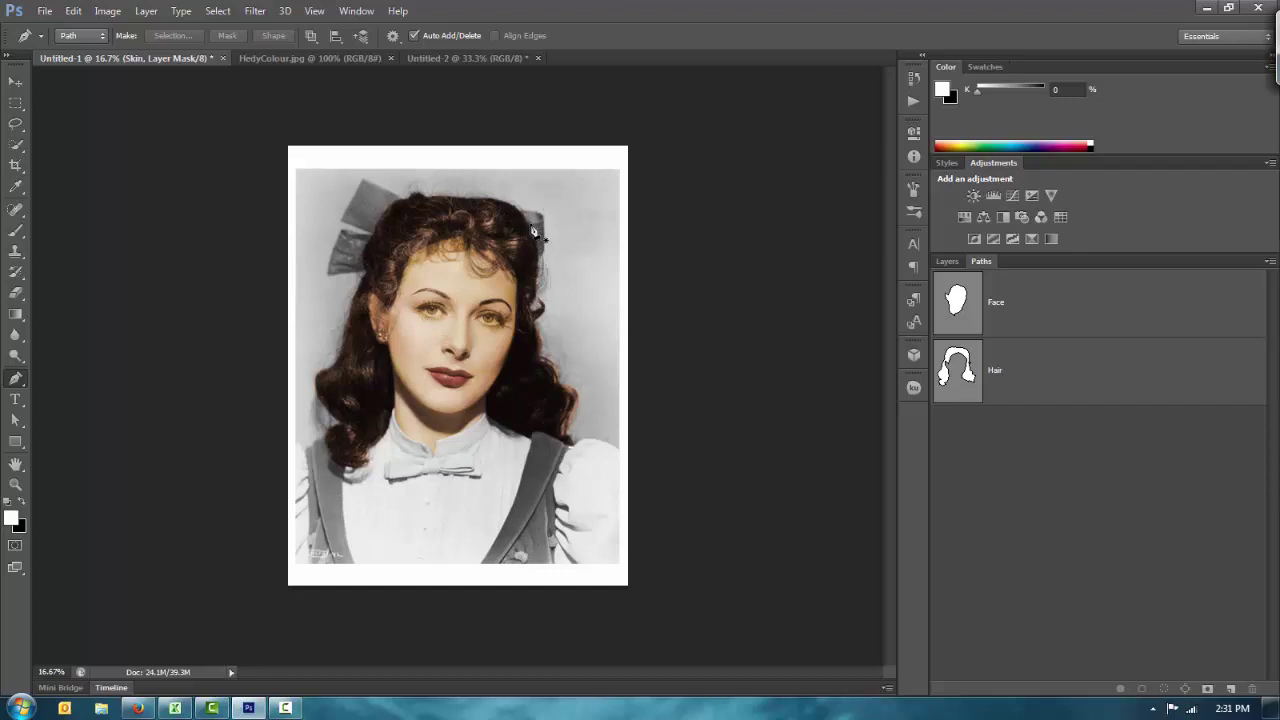
key("ctrl+plus")
key("ctrl+plus")
key("ctrl+plus")
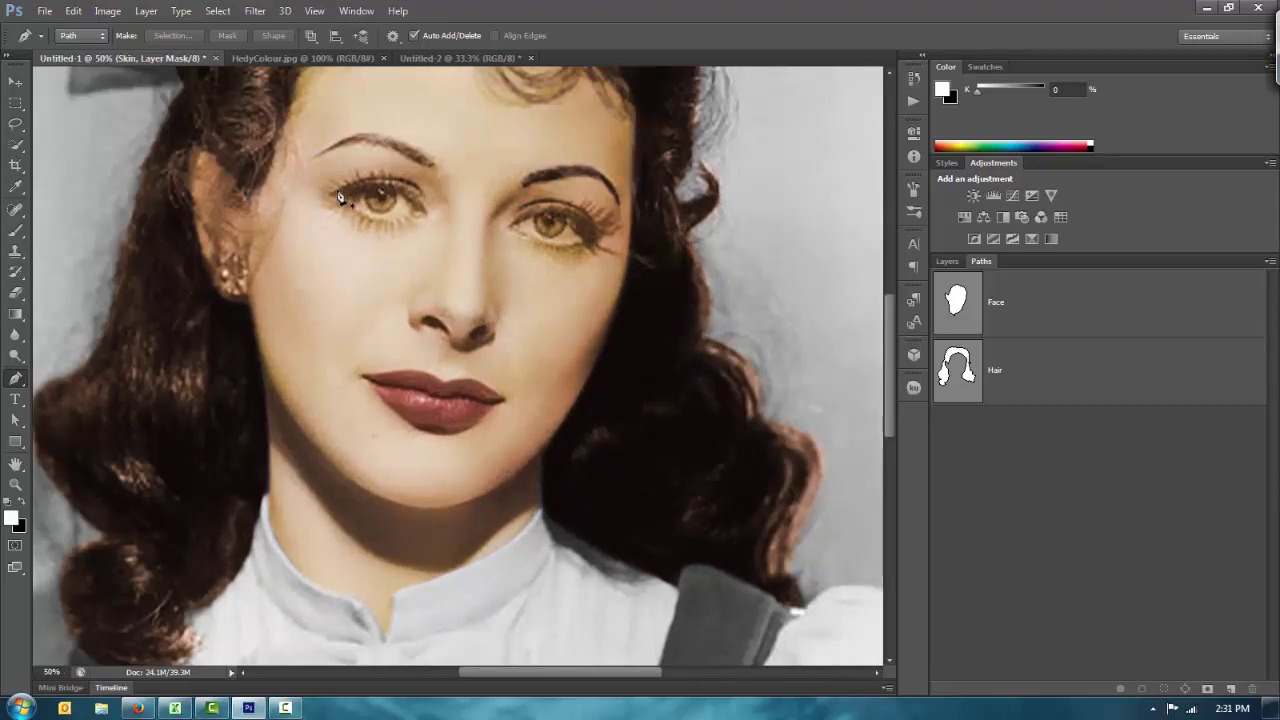
left_click(393, 201)
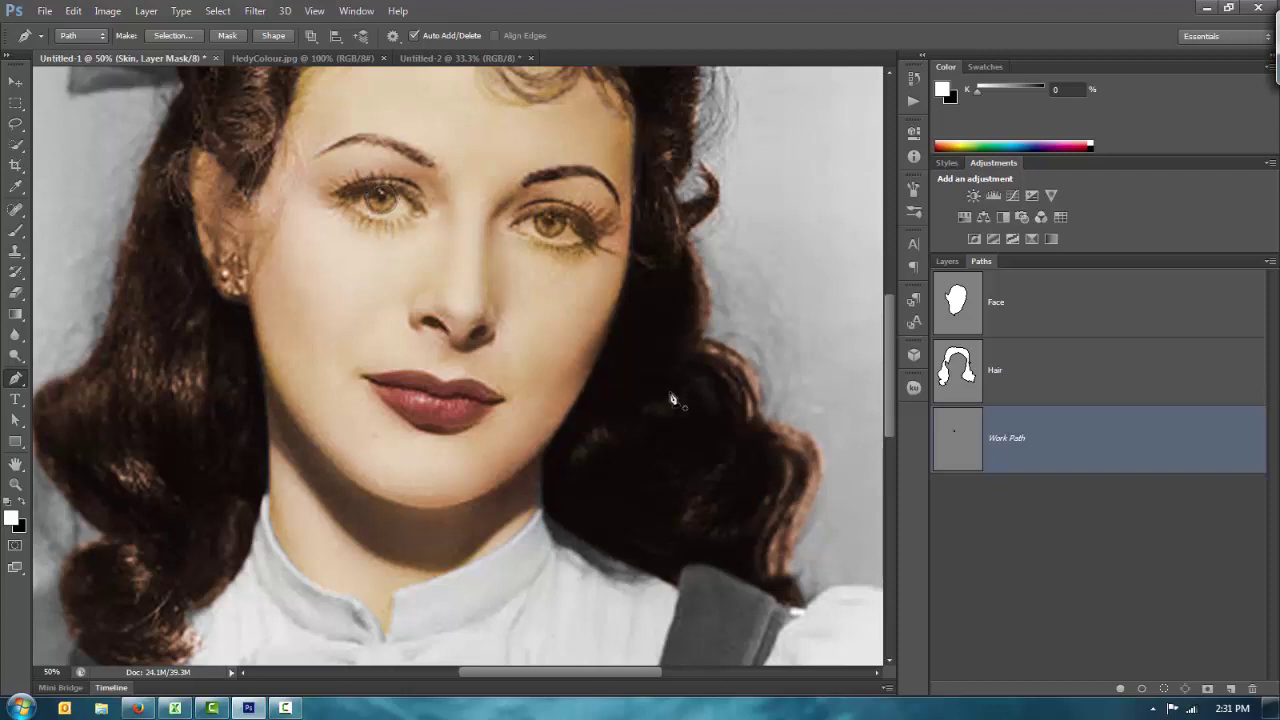
Step: Save the iris work path under the name Eye
double_click(1040, 453)
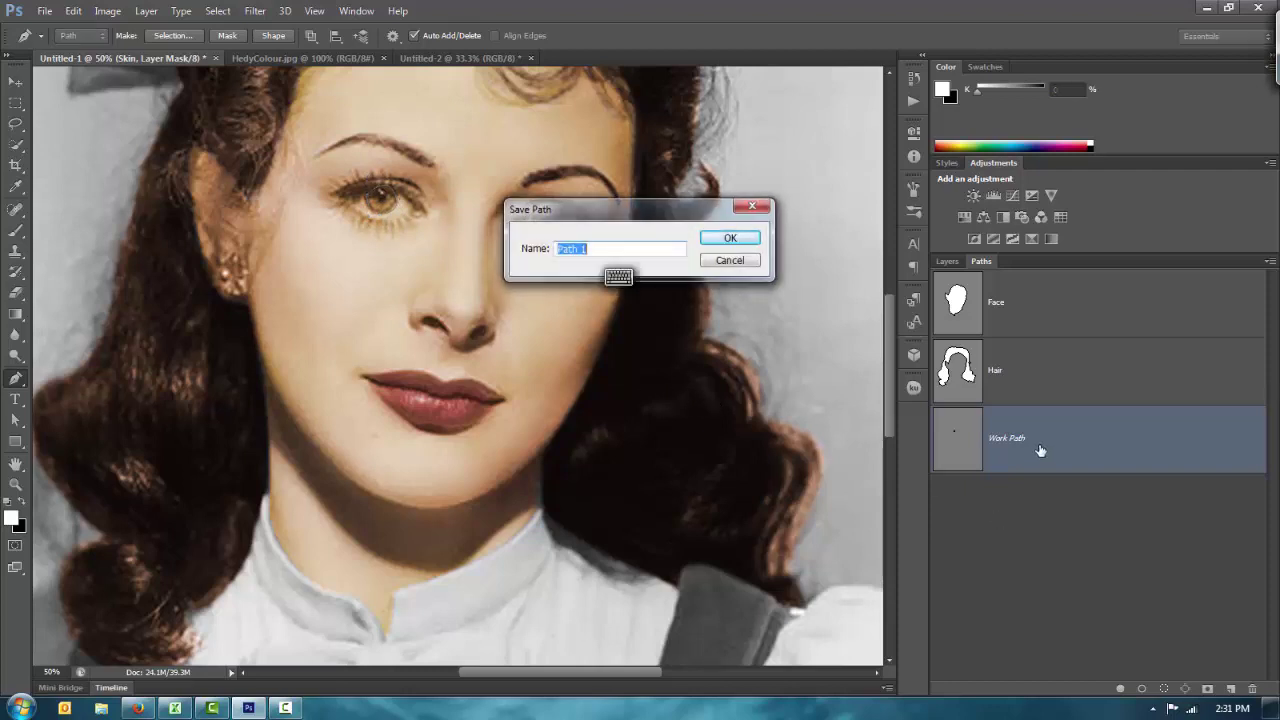
type("Eye")
key("Return")
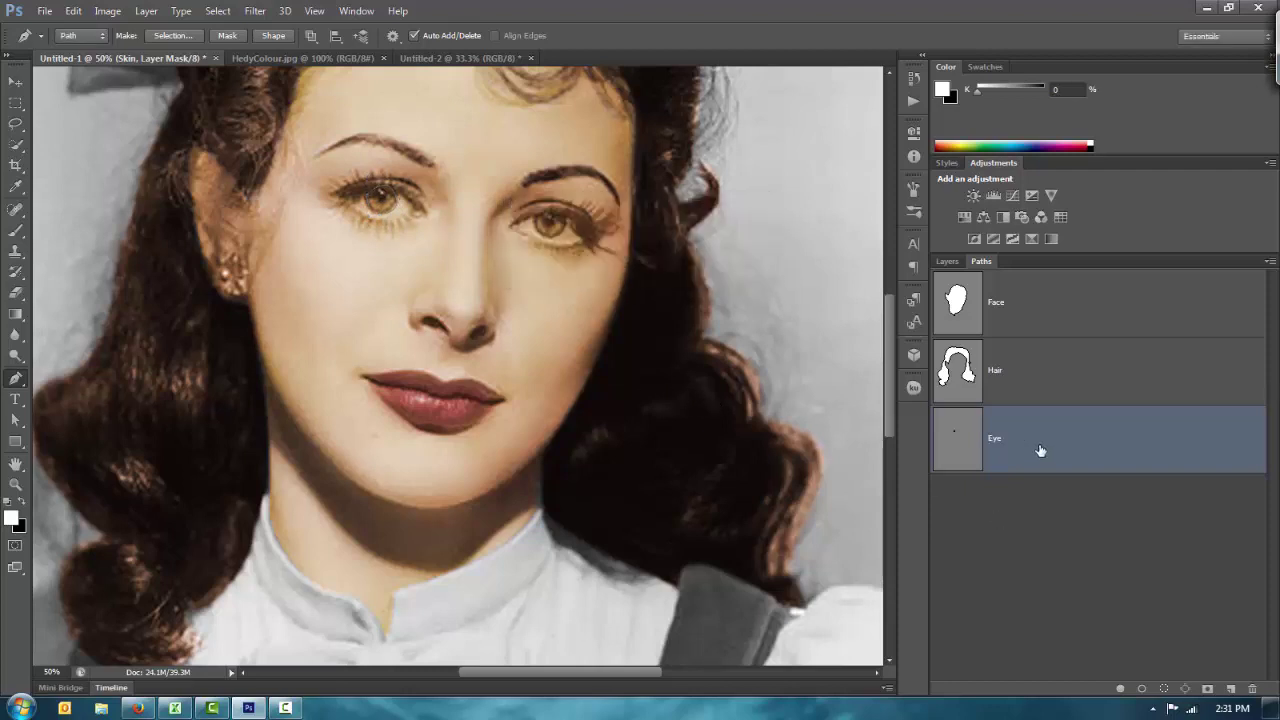
Step: Trace the right-hand iris as a separate work path with the Eye path deselected, and delete that work path
left_click(1025, 553)
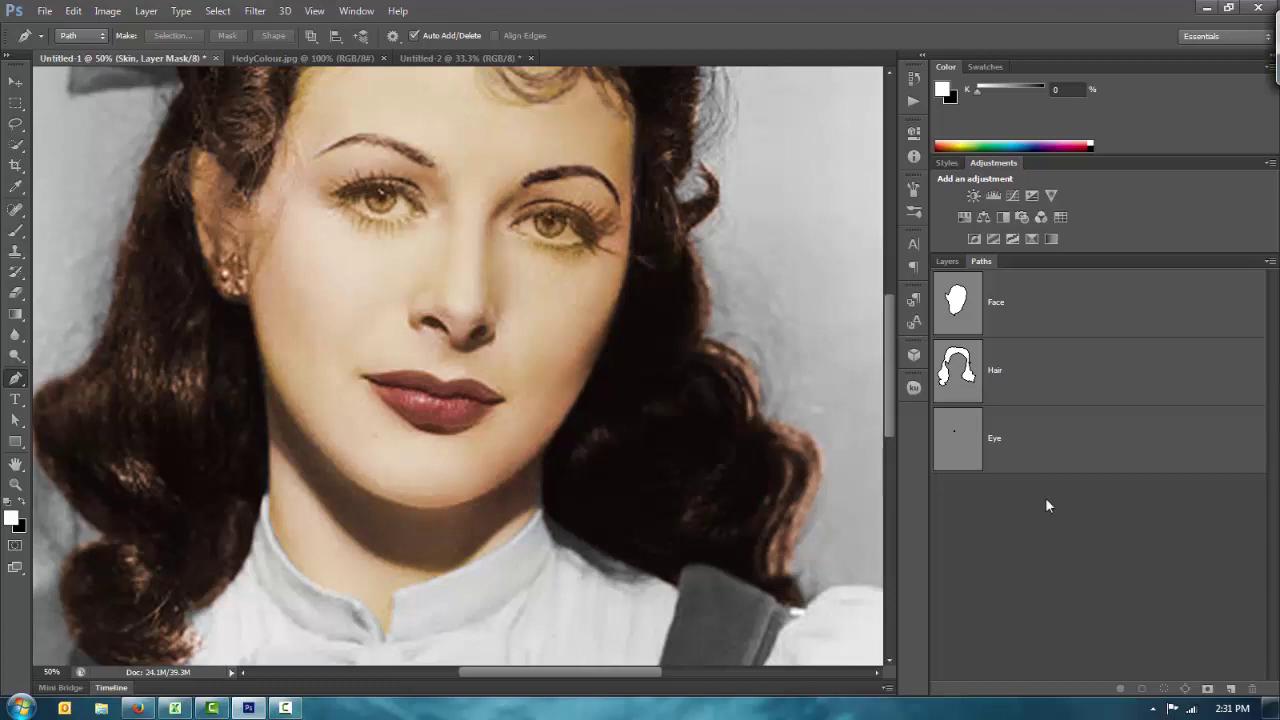
left_click(1049, 455)
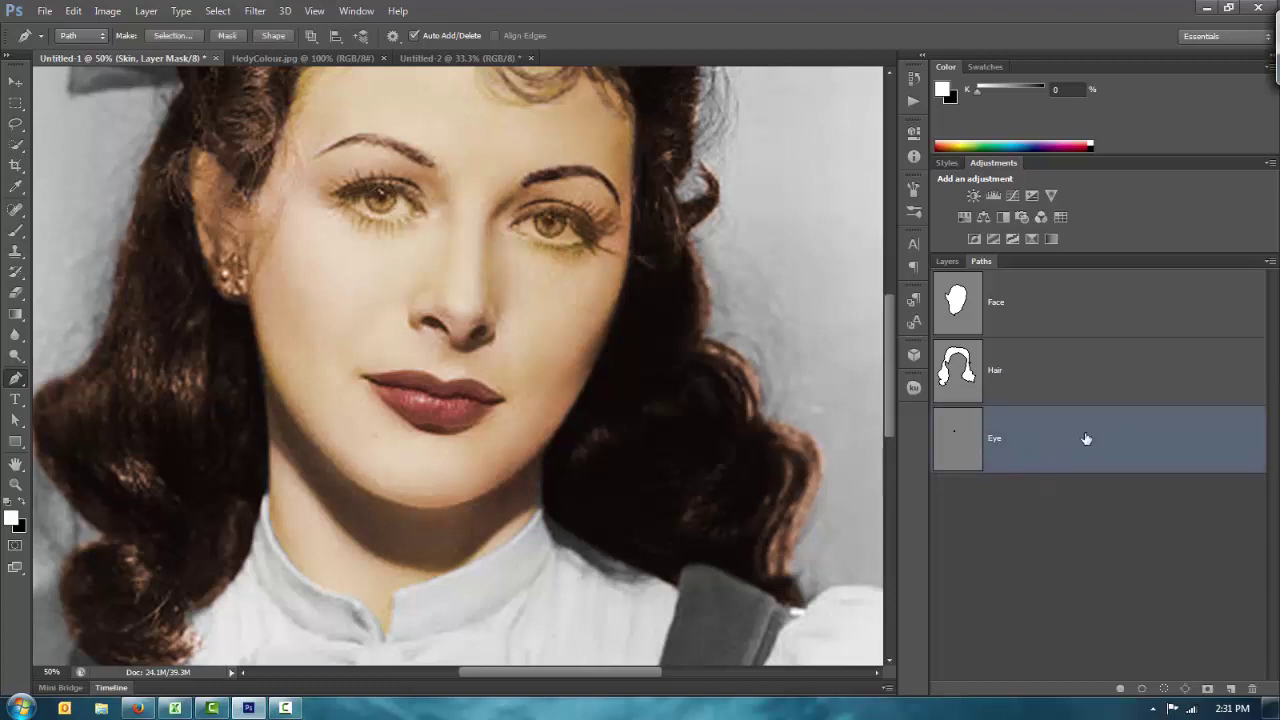
left_click(1088, 536)
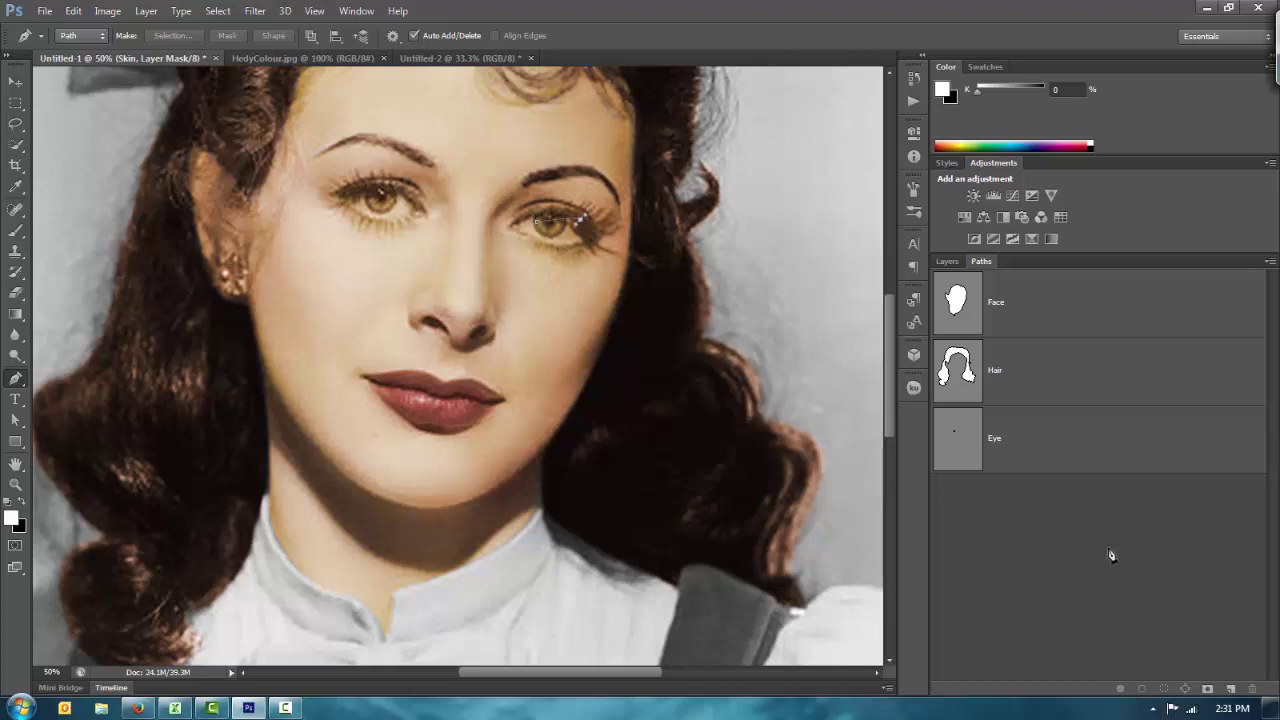
left_click(521, 259)
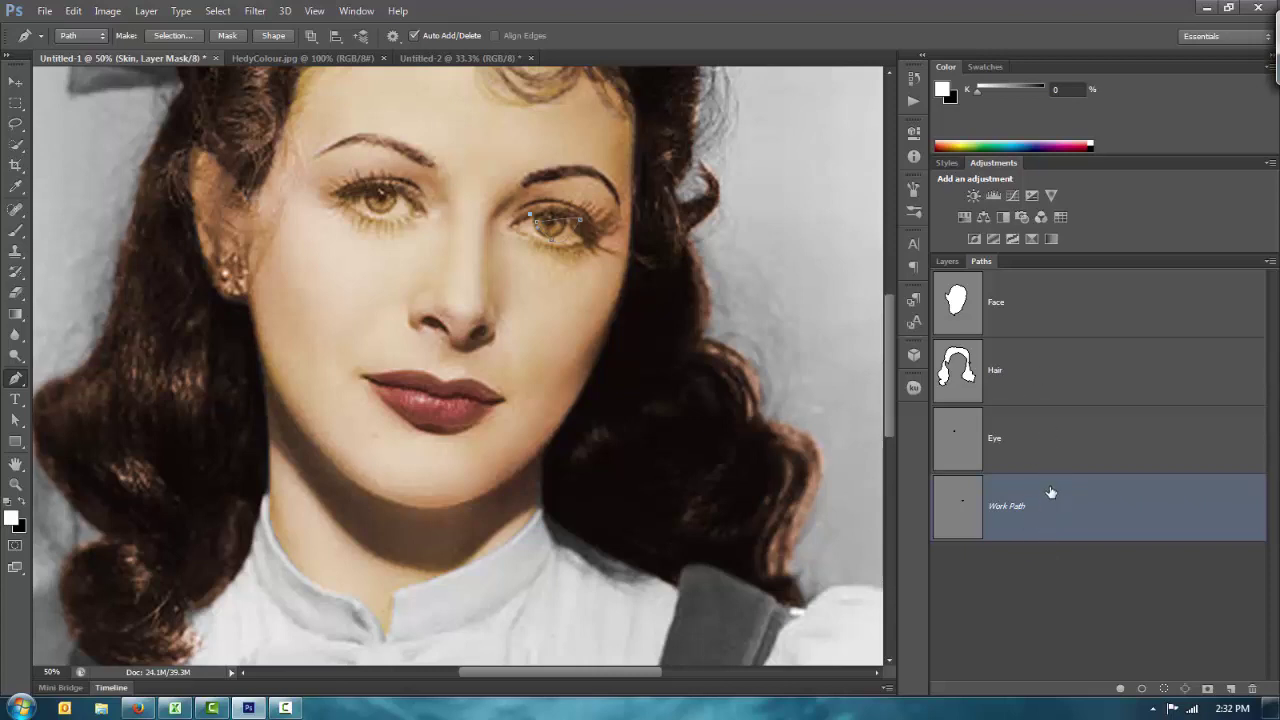
key("Delete")
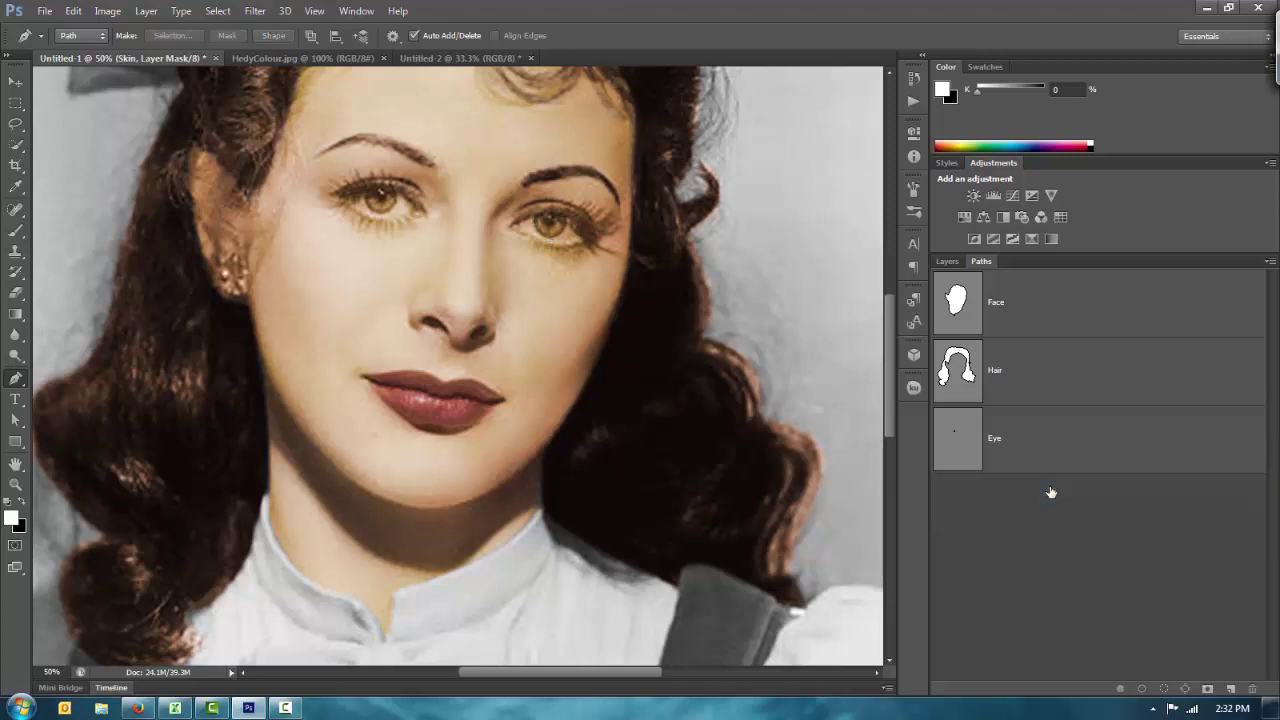
Step: Add a closed Pen outline of the right-hand iris to the Eye path
left_click(1051, 457)
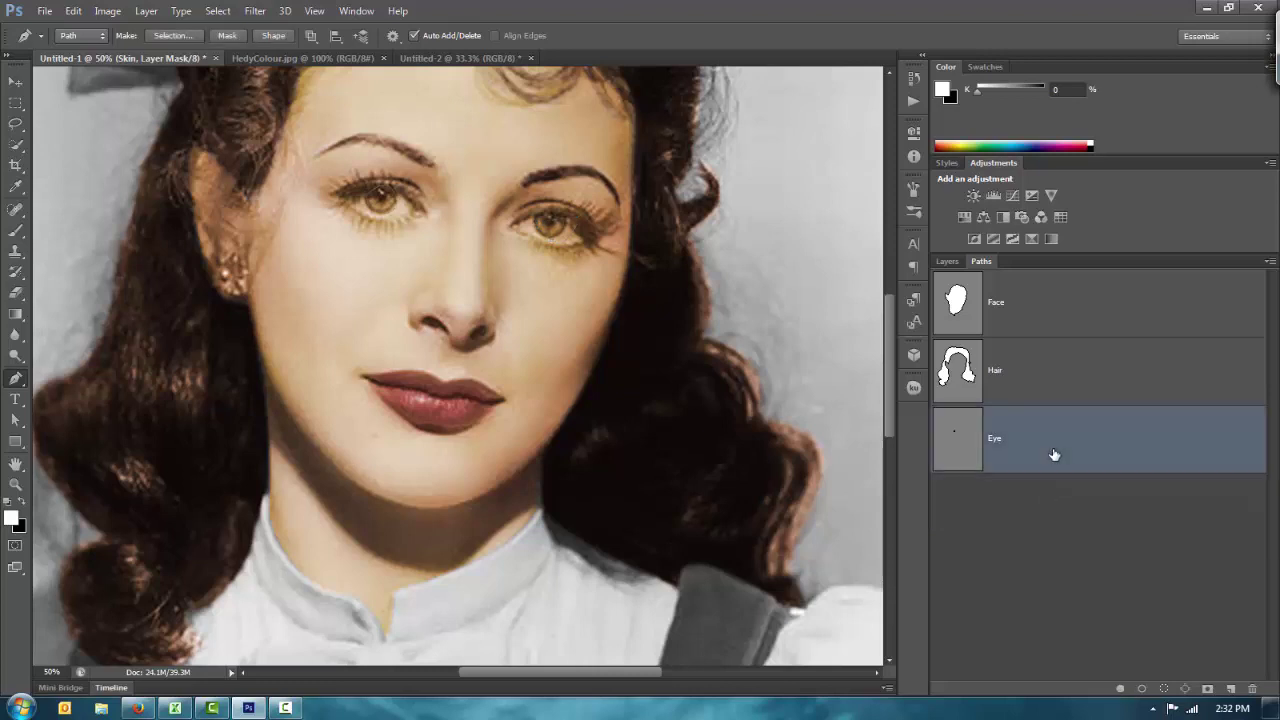
left_click(567, 222)
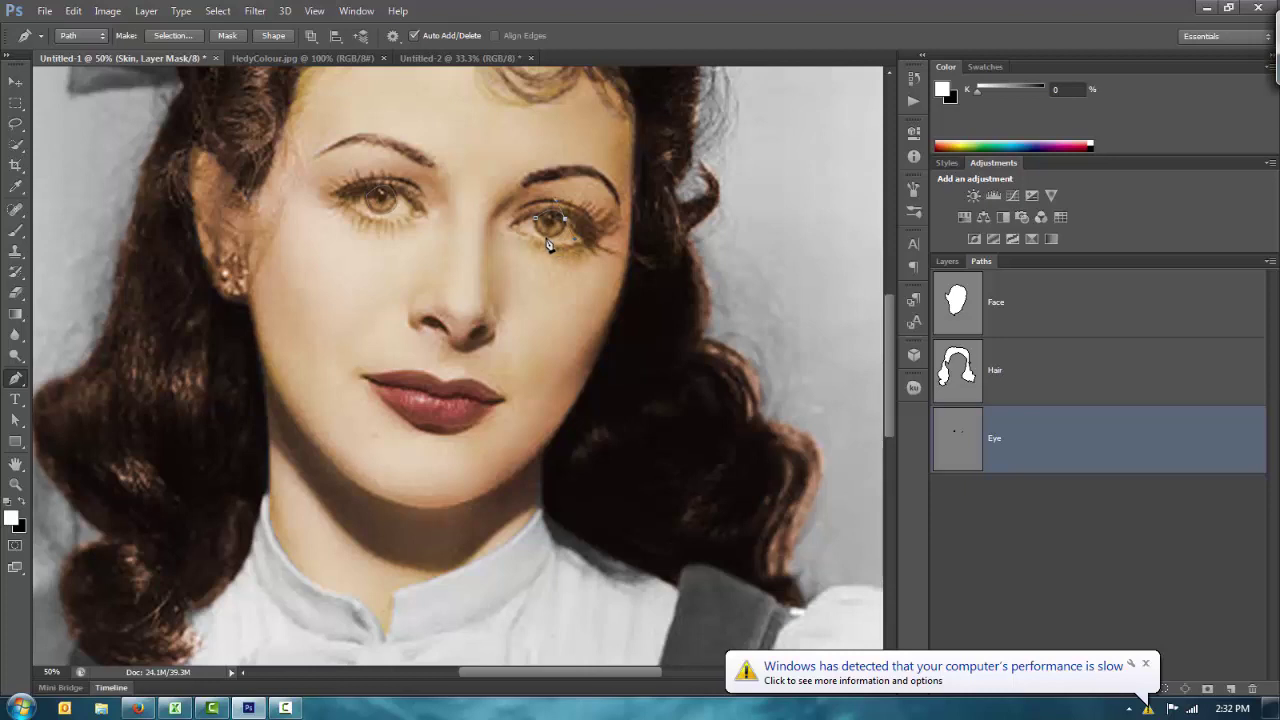
left_click(537, 224)
left_click(537, 224)
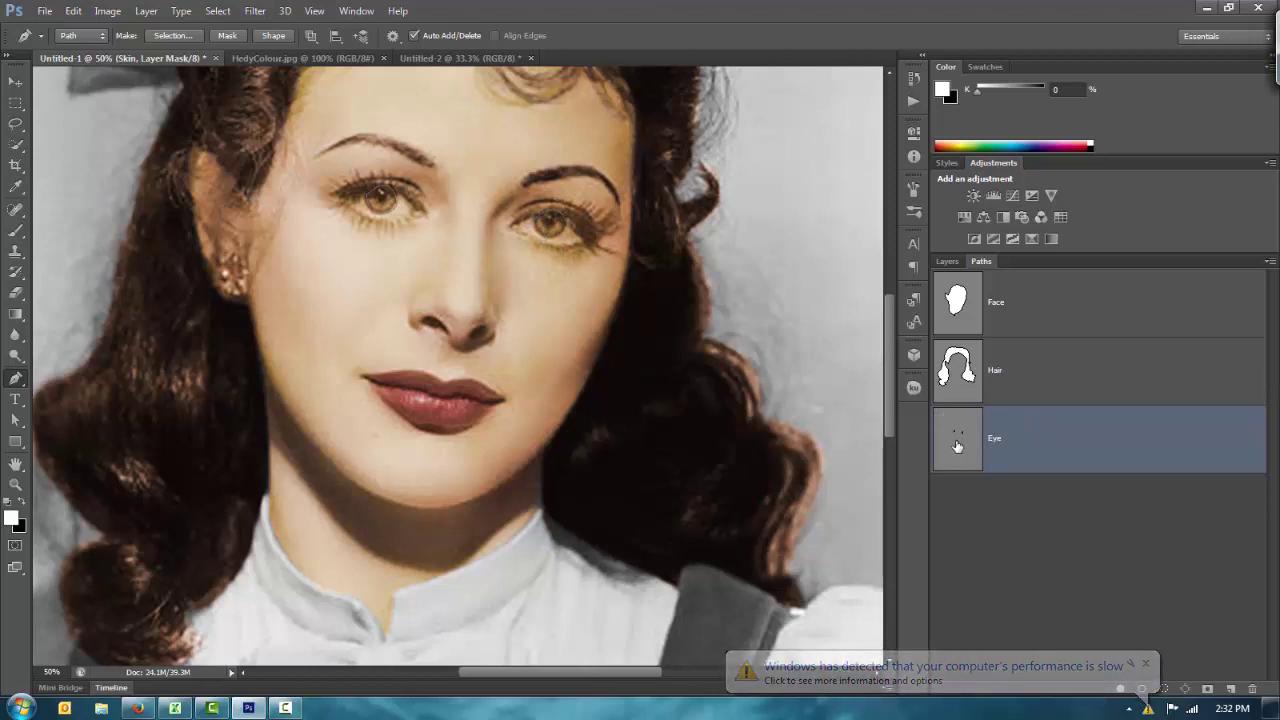
Step: Load the Eye path as a selection and add a colorized Hue/Saturation adjustment with hue 229 to turn the irises blue
right_click(988, 515)
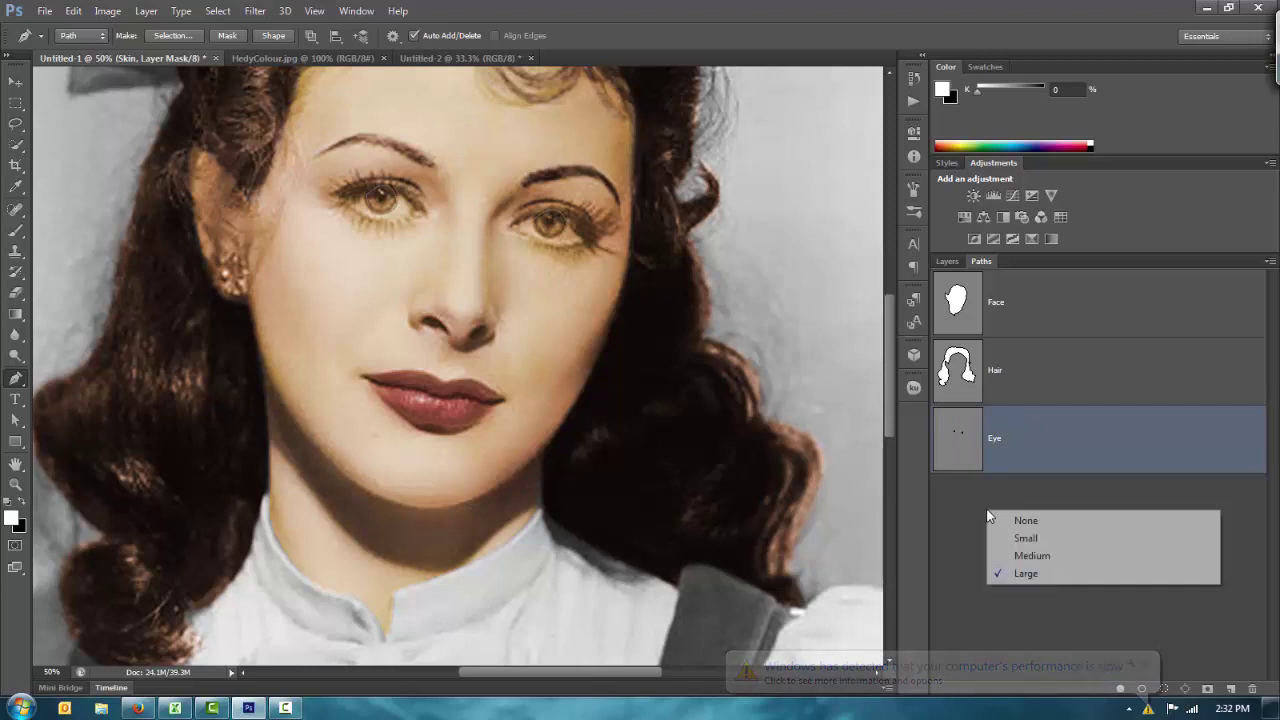
left_click(953, 465)
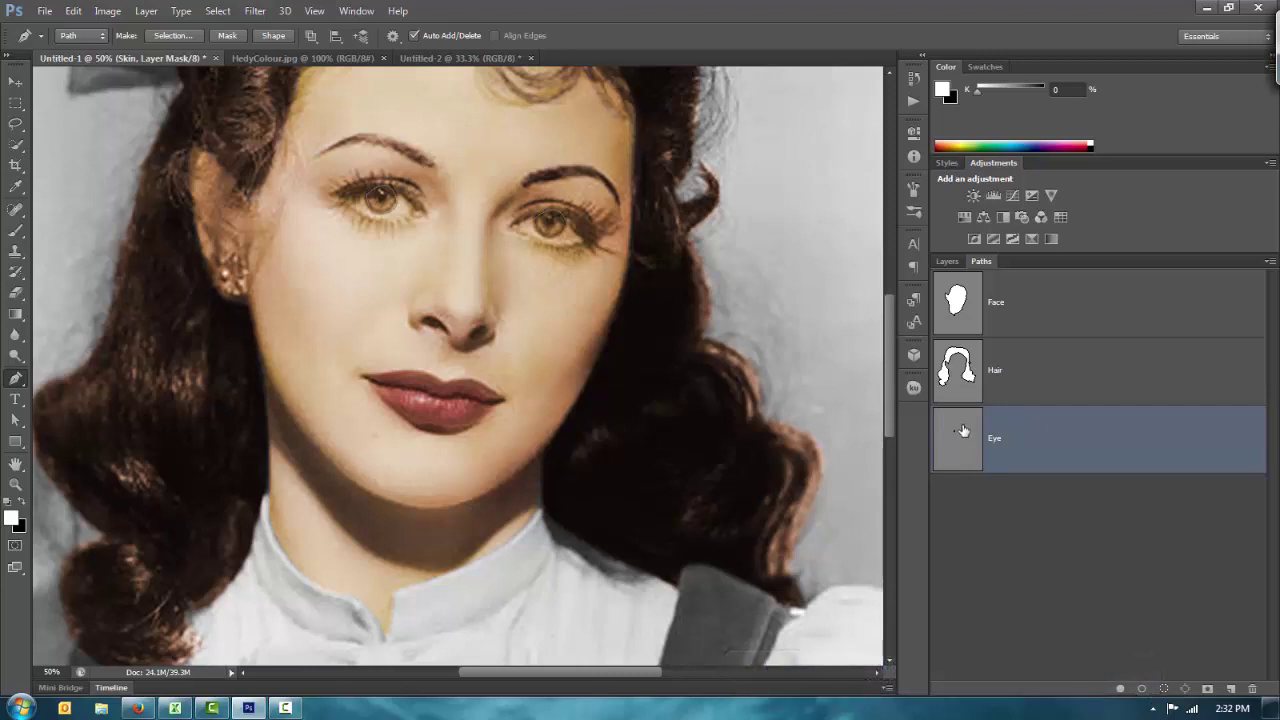
left_click(1164, 688)
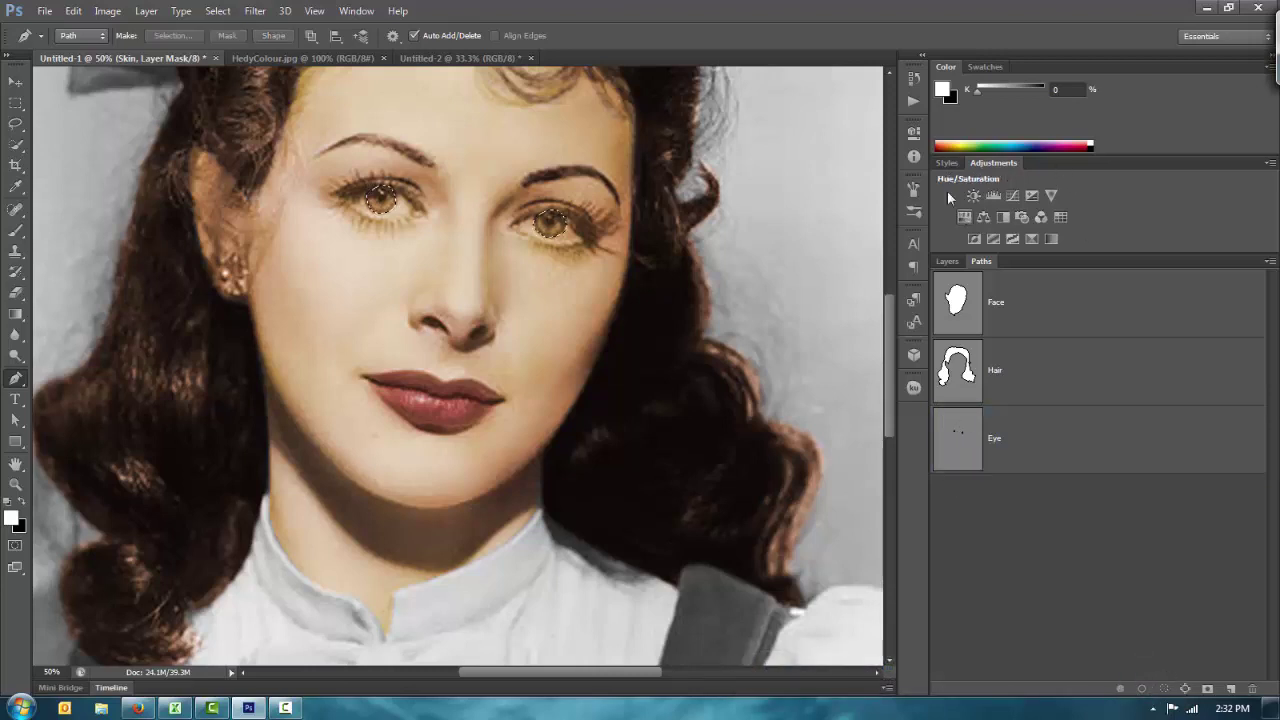
left_click(956, 215)
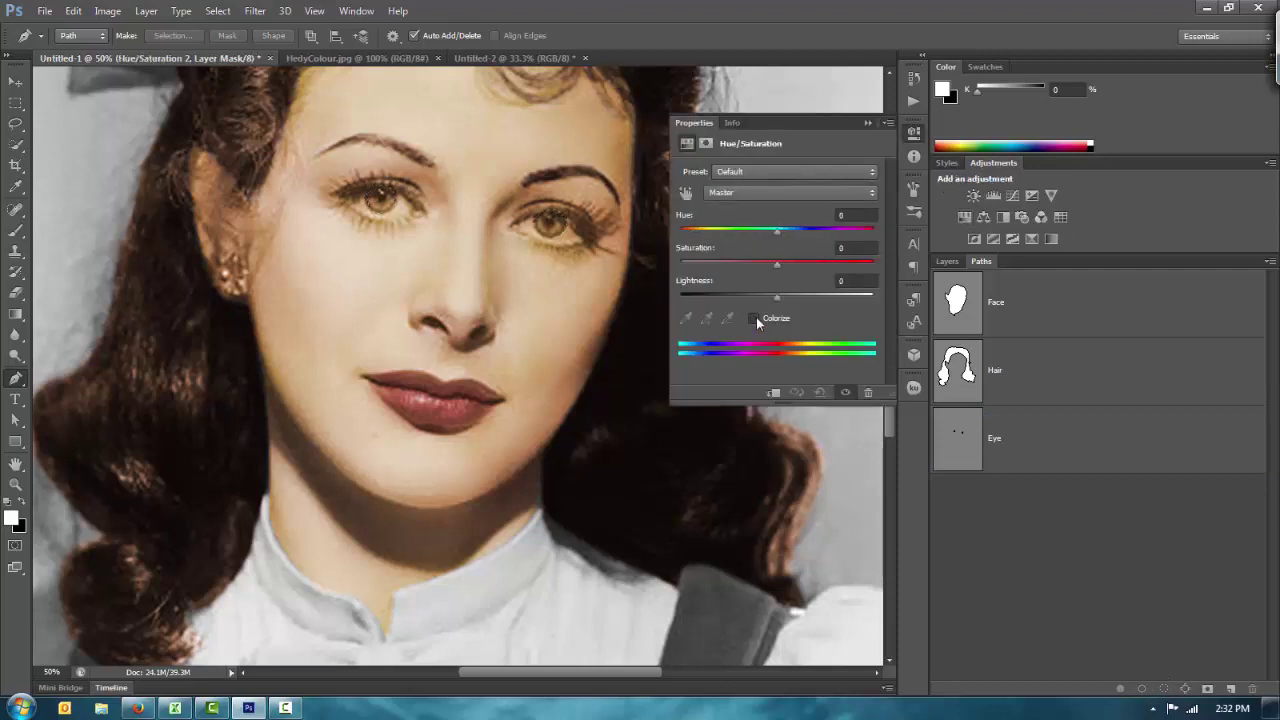
left_click(756, 317)
left_click_drag(681, 232, 802, 237)
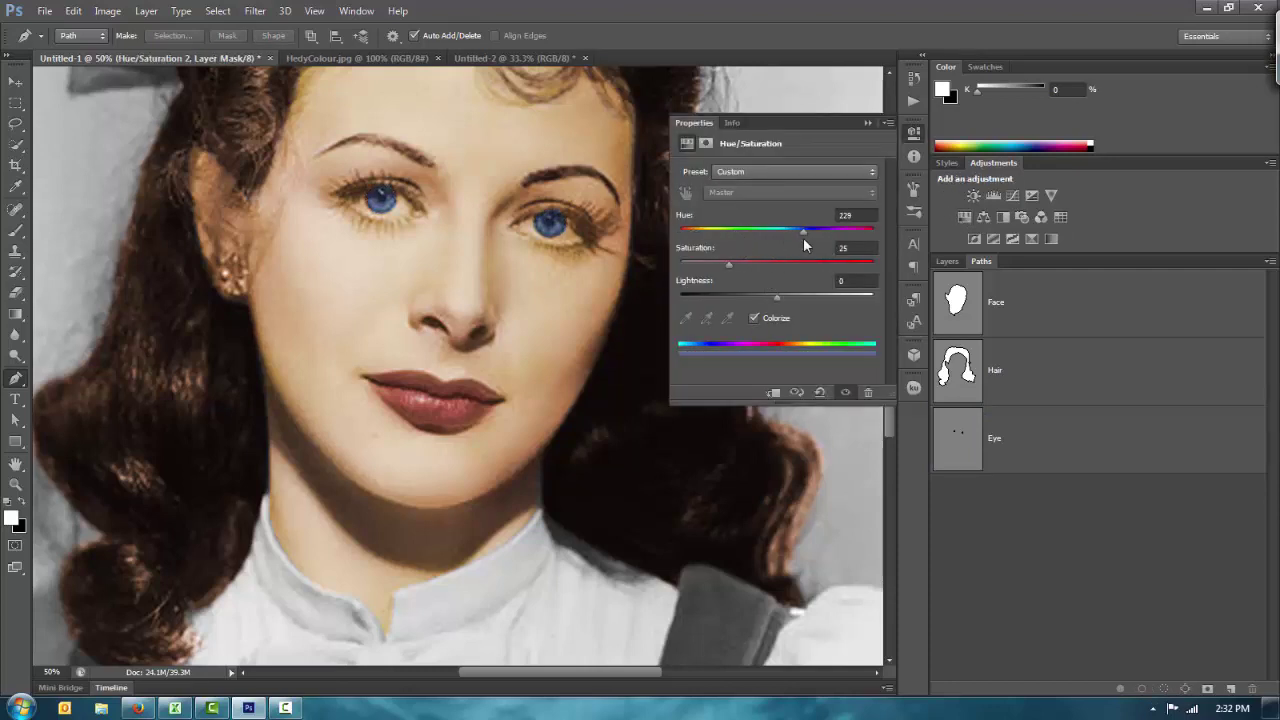
left_click(865, 123)
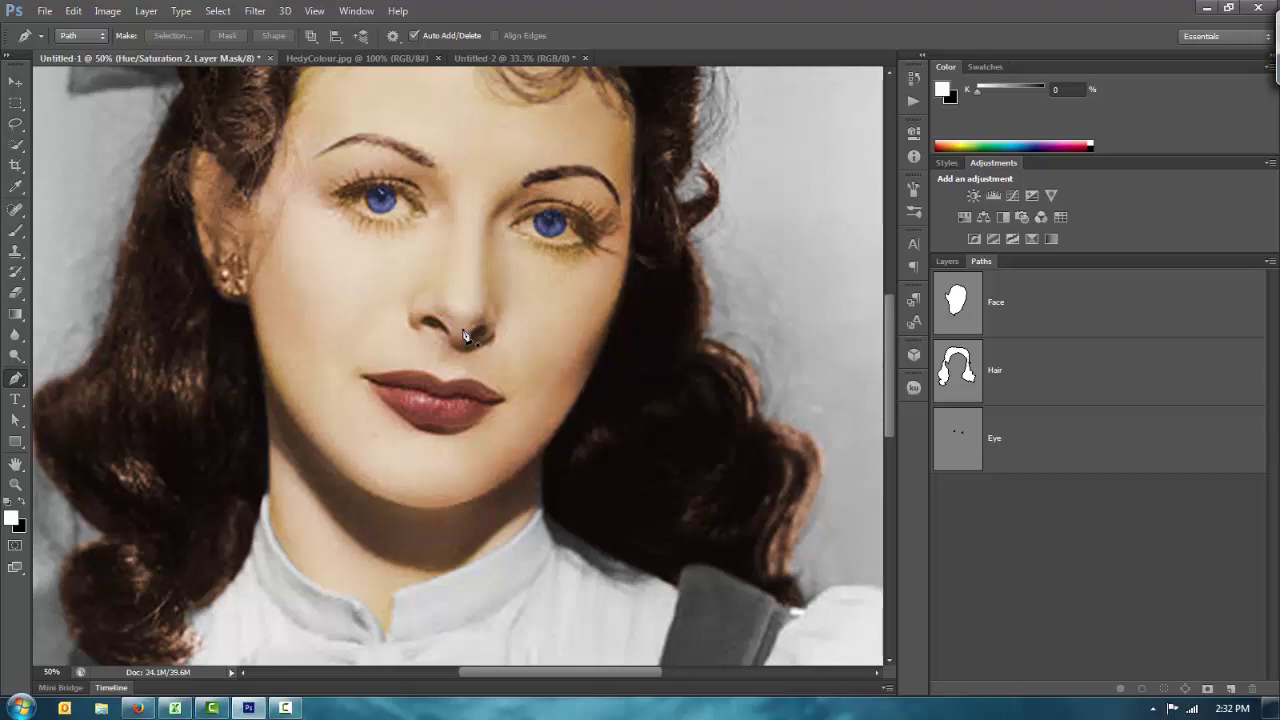
Step: Reopen the Hue/Saturation 2 layer's settings and review its hue, saturation and lightness values
left_click(947, 262)
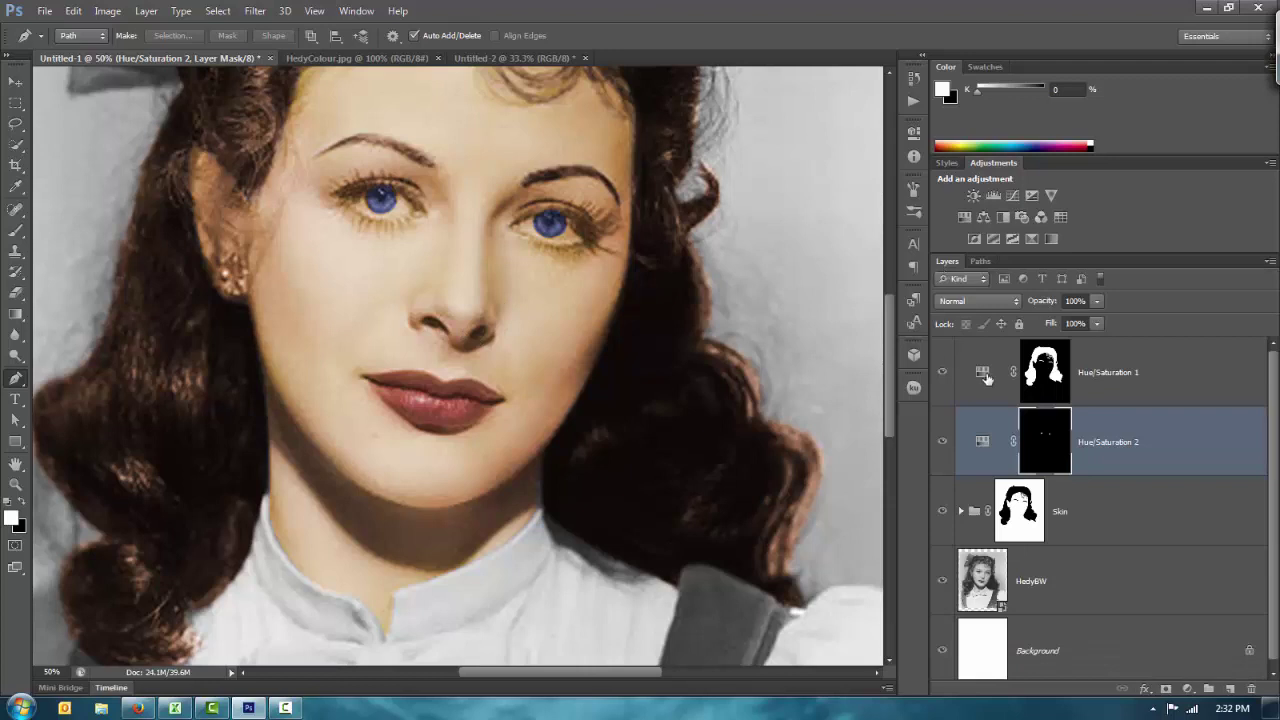
double_click(981, 440)
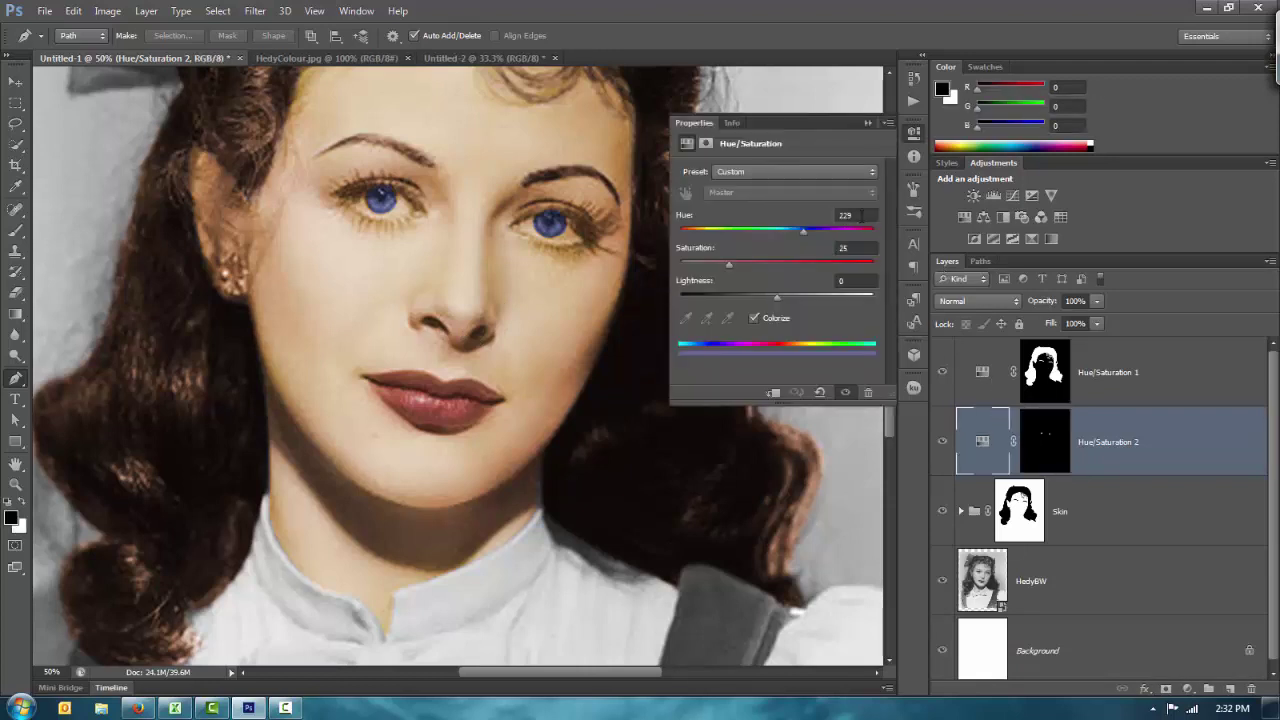
left_click(839, 216)
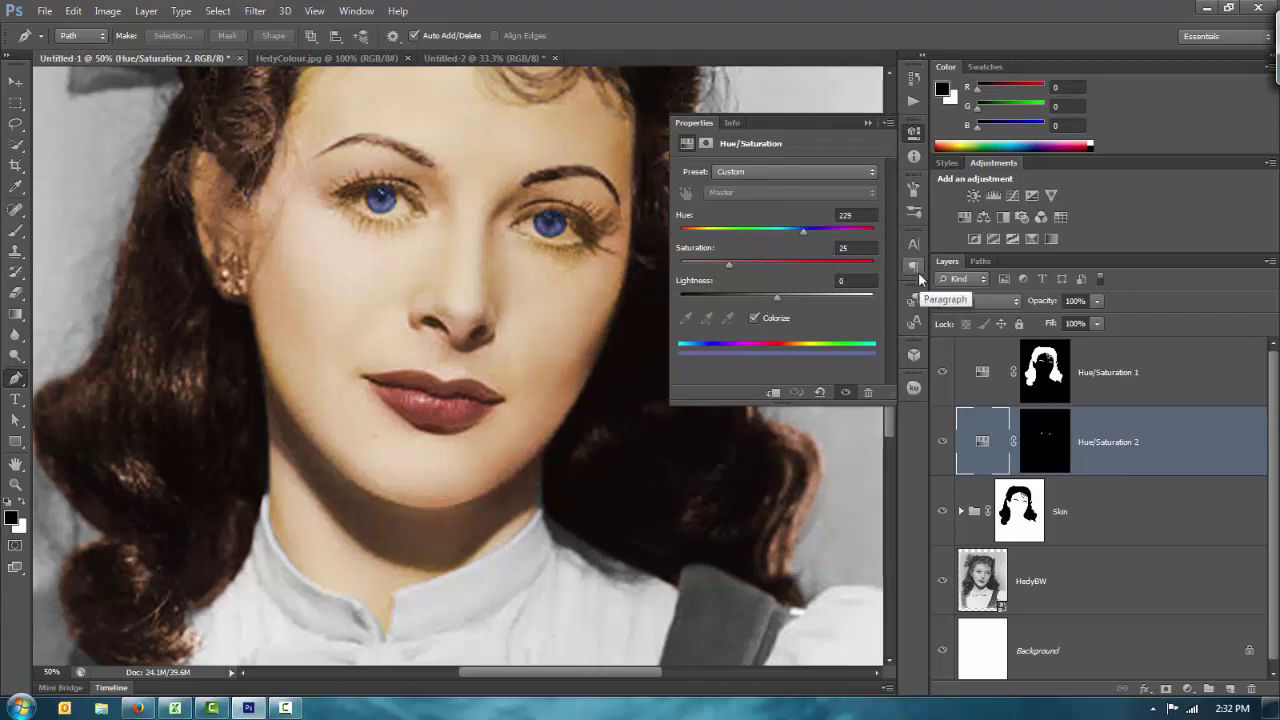
left_click(868, 122)
Step: Select both iris outlines in the Eye path with the Path Selection tool and cut them
left_click(981, 261)
left_click(976, 386)
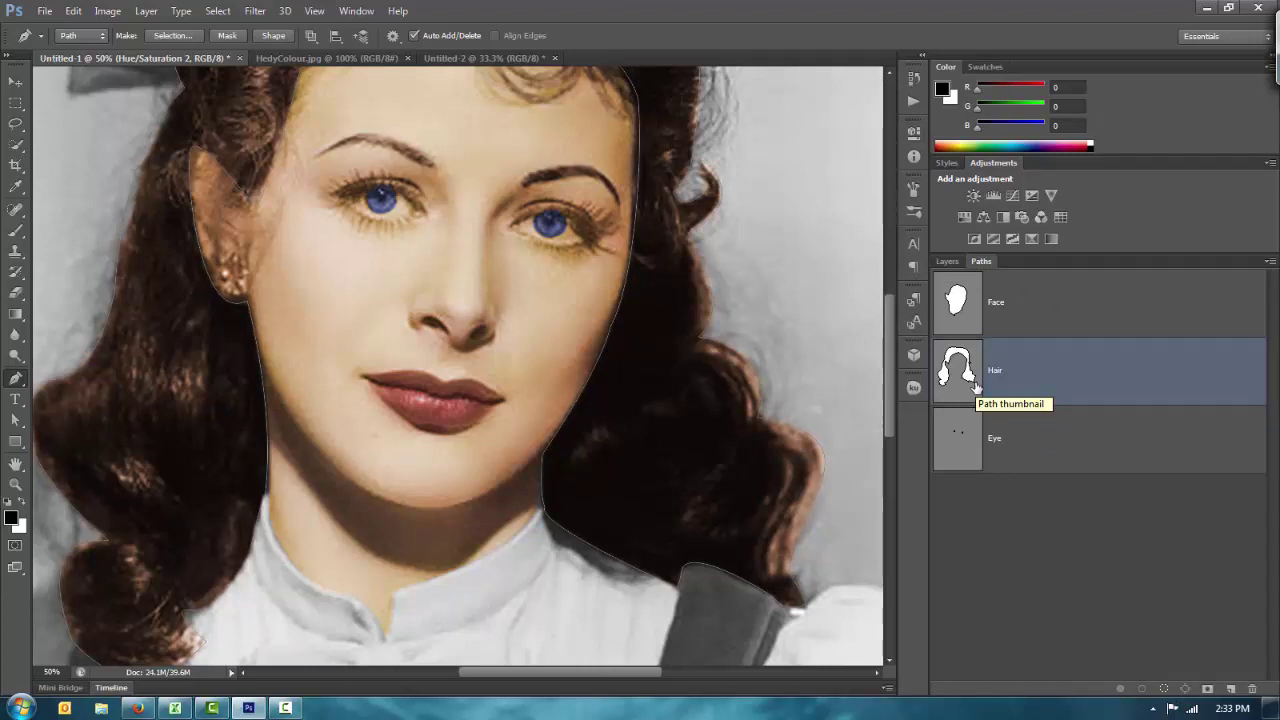
key("Escape")
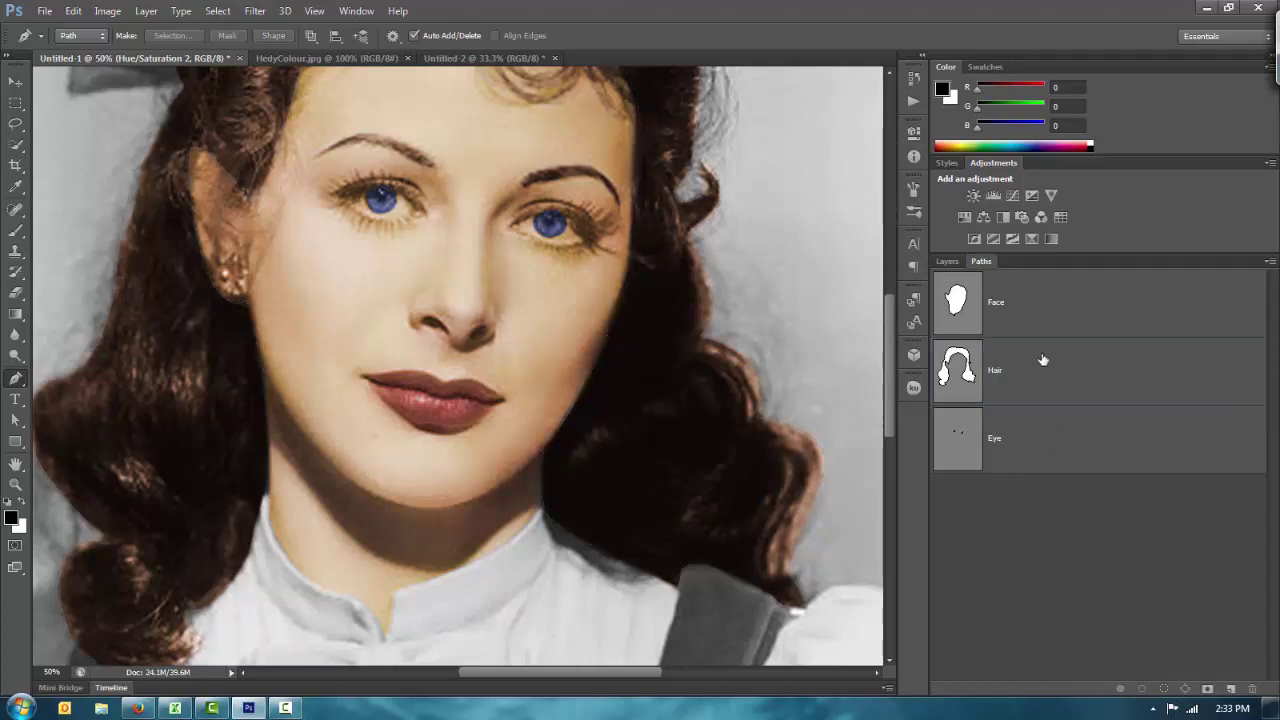
left_click(1004, 457)
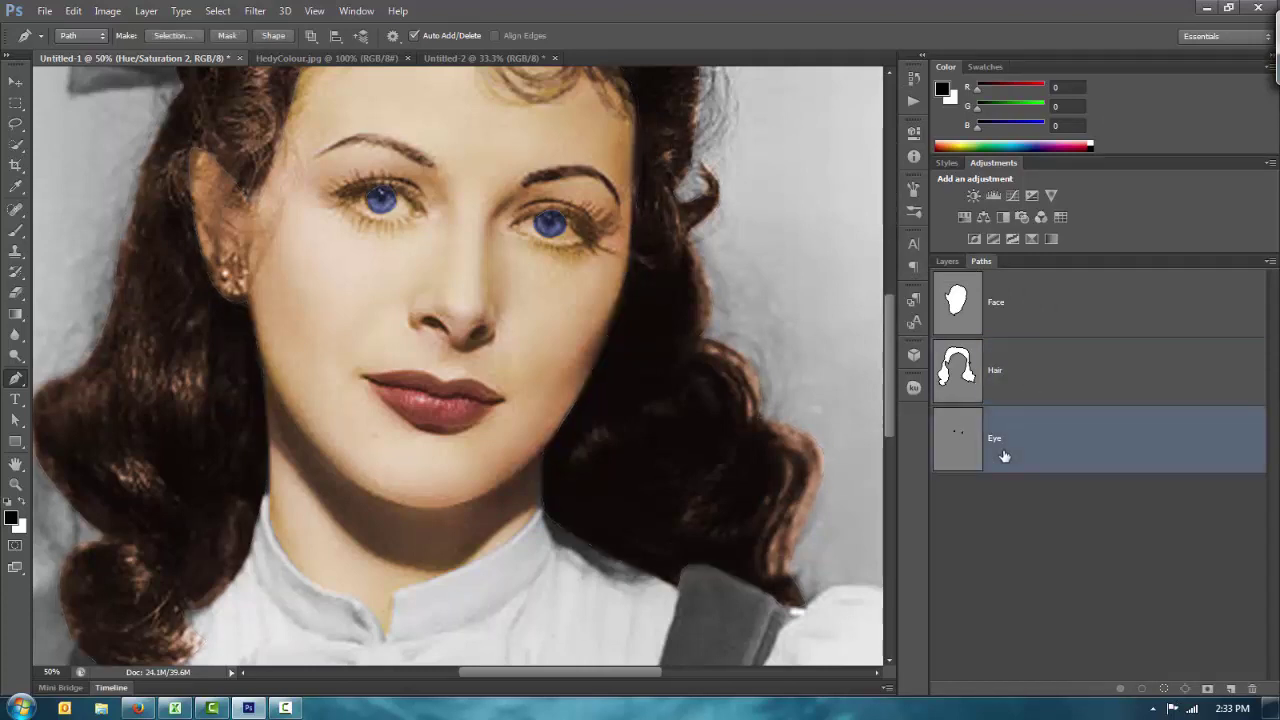
left_click(15, 420)
left_click(395, 202)
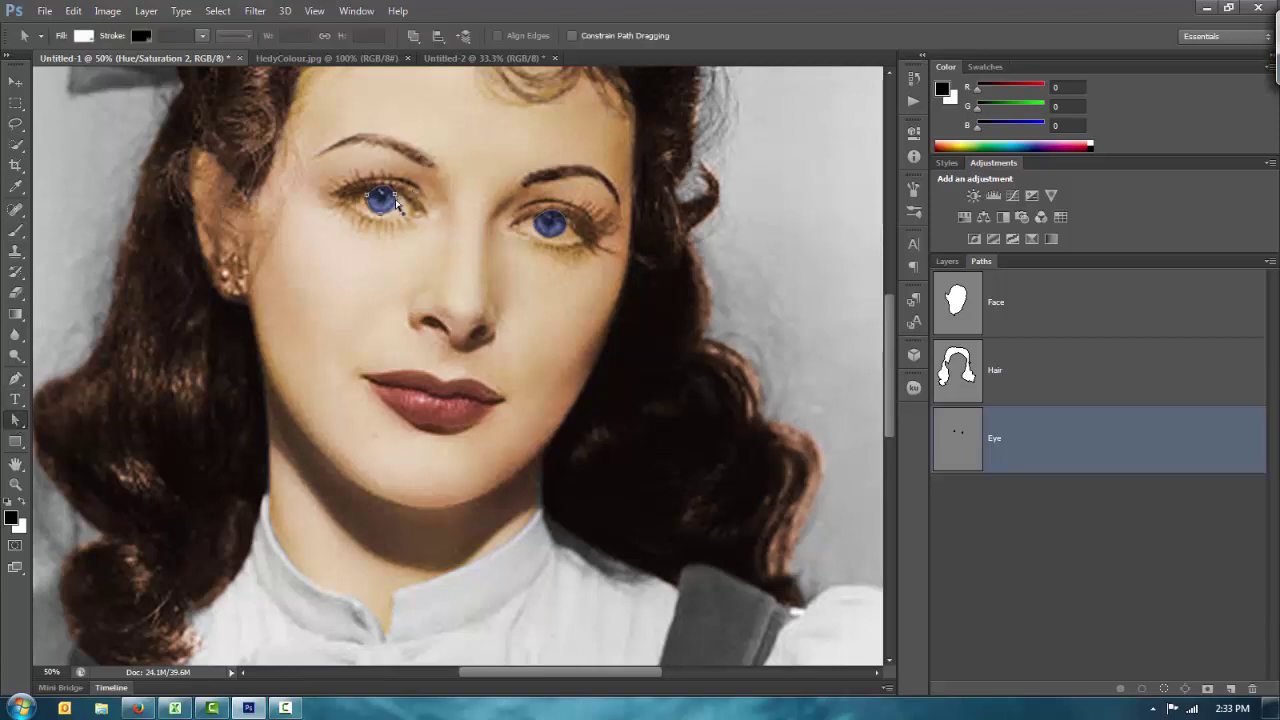
left_click_drag(15, 420, 60, 431)
left_click(555, 235)
left_click(73, 11)
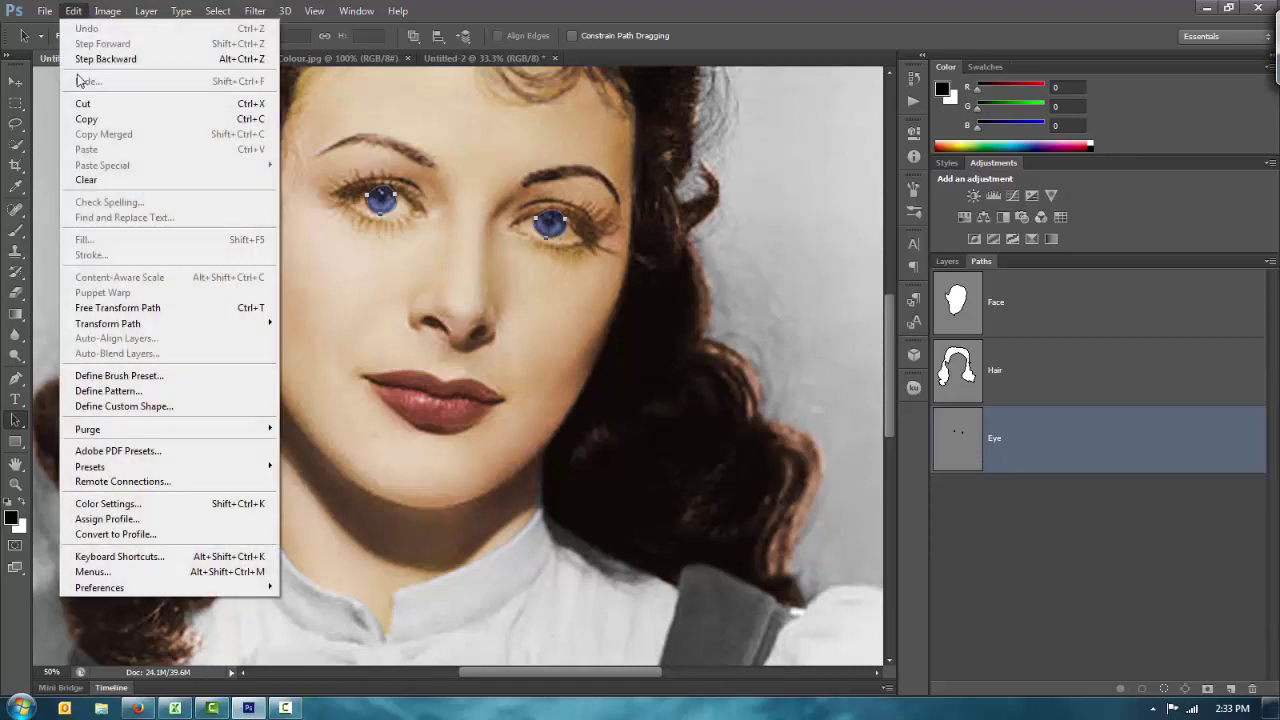
left_click(83, 108)
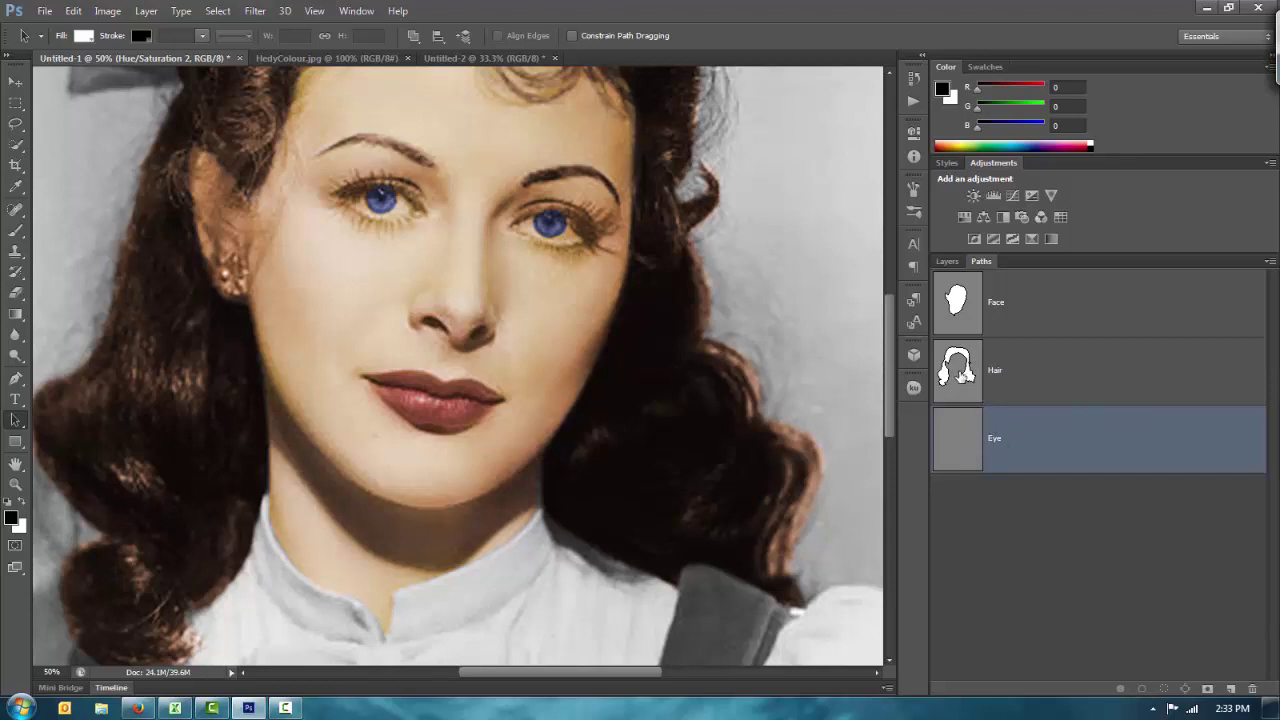
Step: Paste the cut iris outlines into the Hair path
left_click(960, 377)
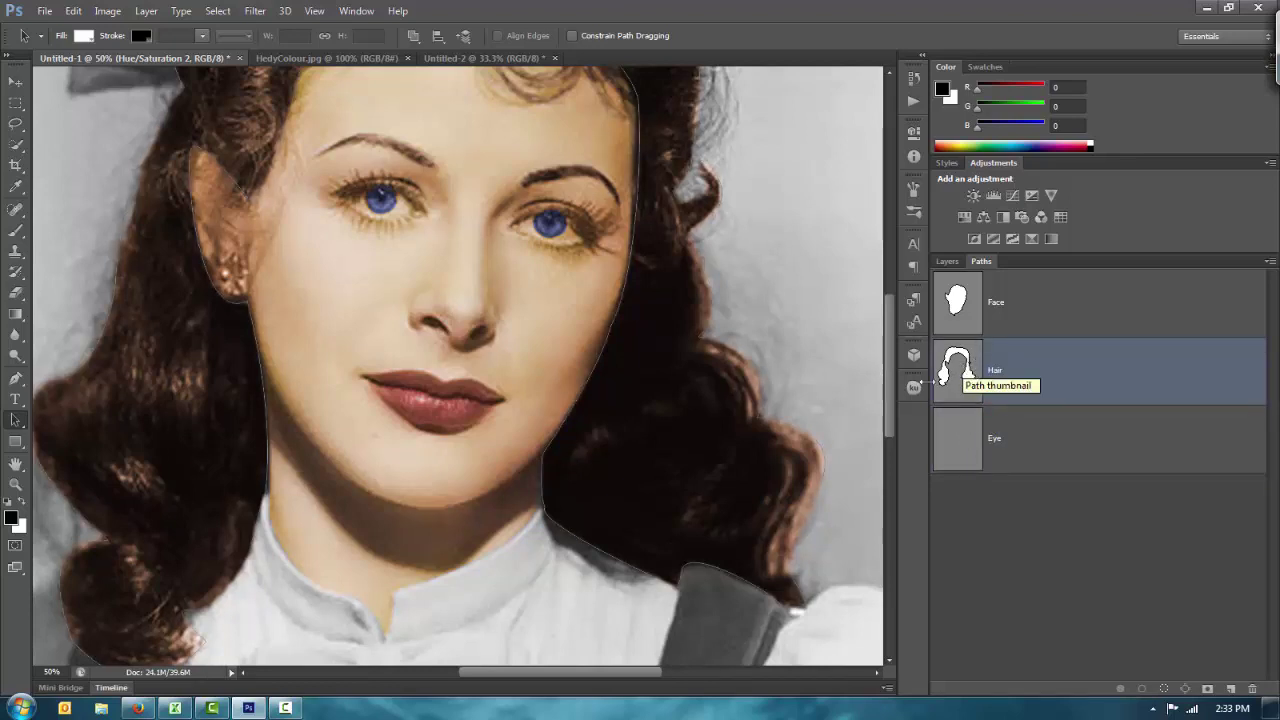
left_click(73, 11)
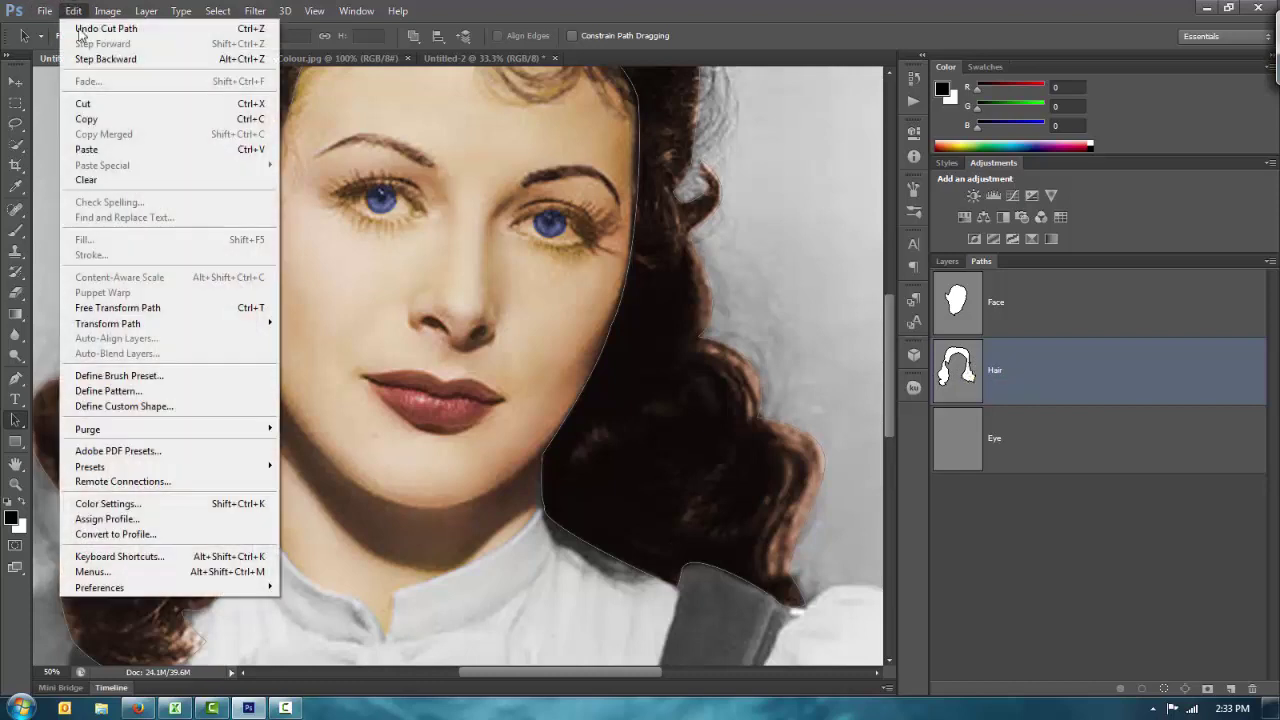
left_click(98, 153)
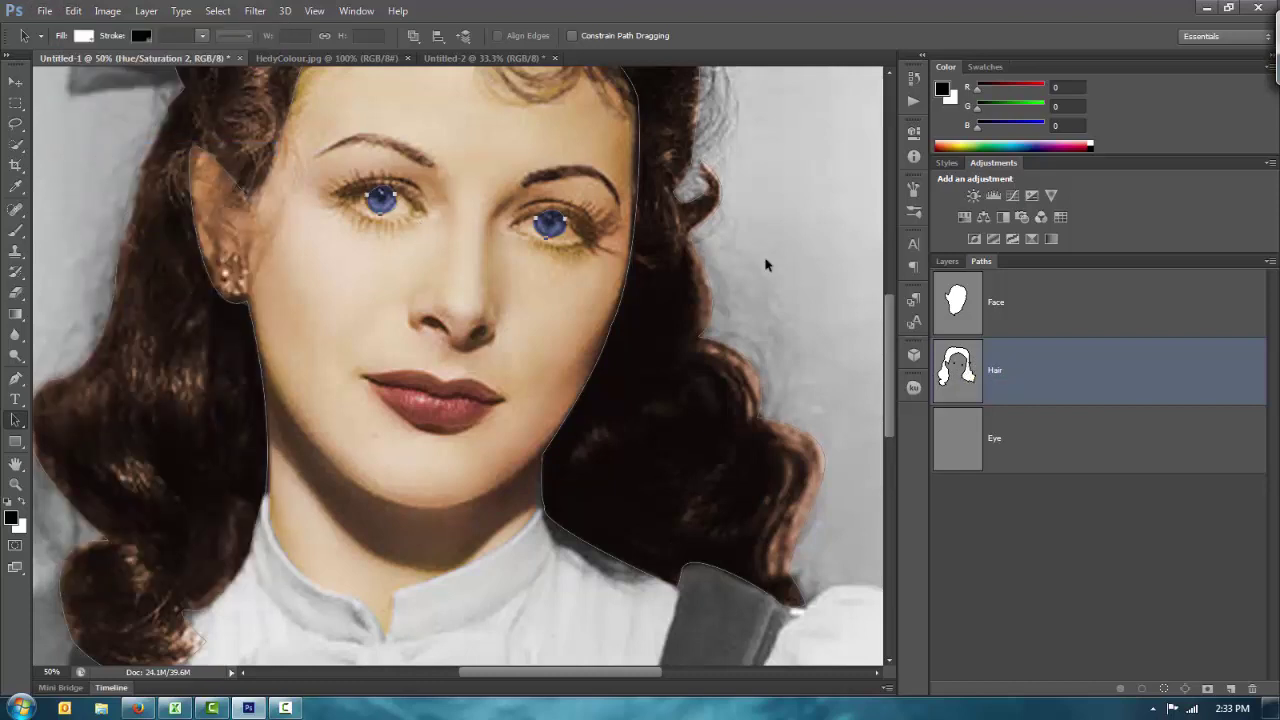